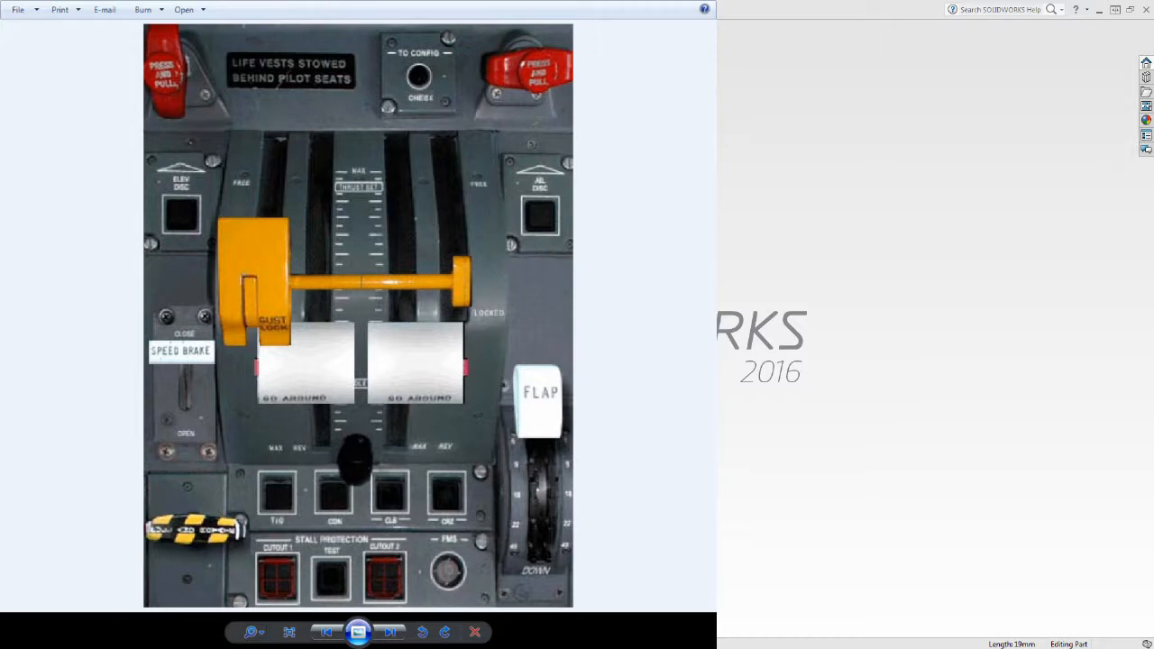
Close the reference photo, create a new part and start a sketch on the Top Plane.
key(alt+F4)
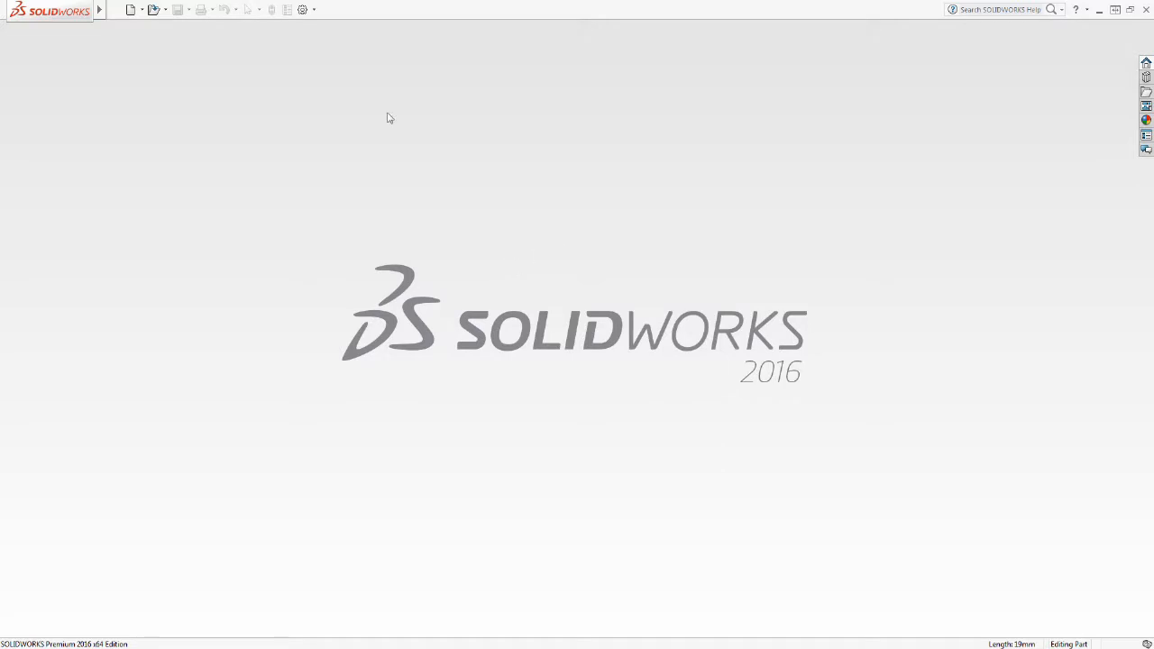
click(130, 9)
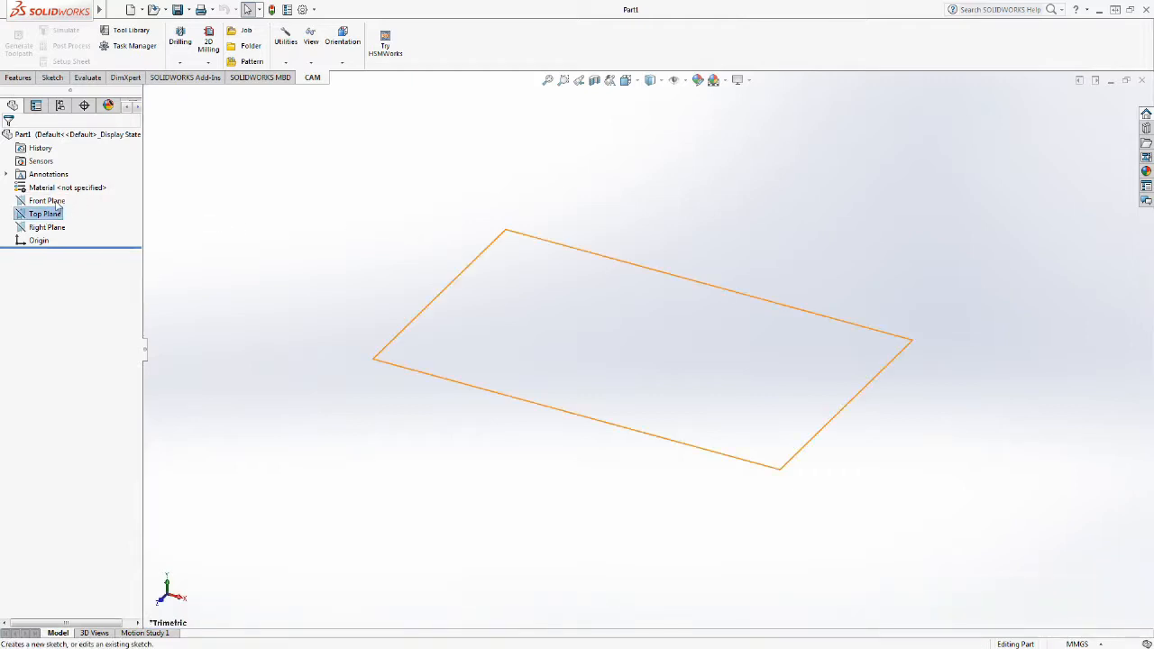
click(56, 203)
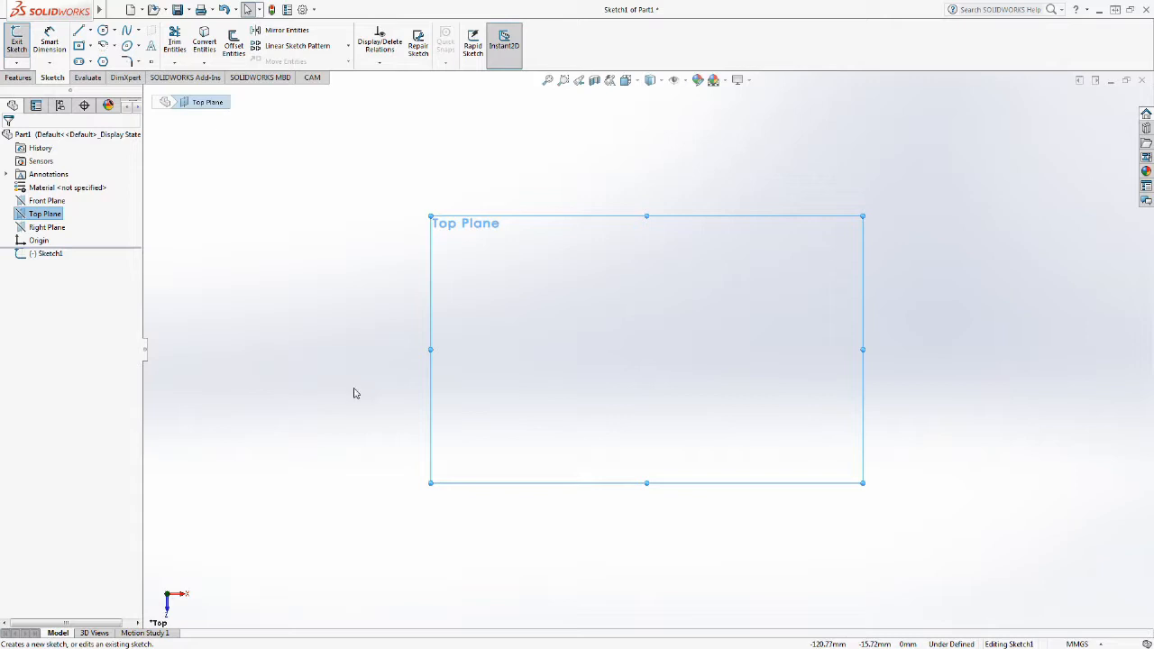
drag(145, 353, 169, 353)
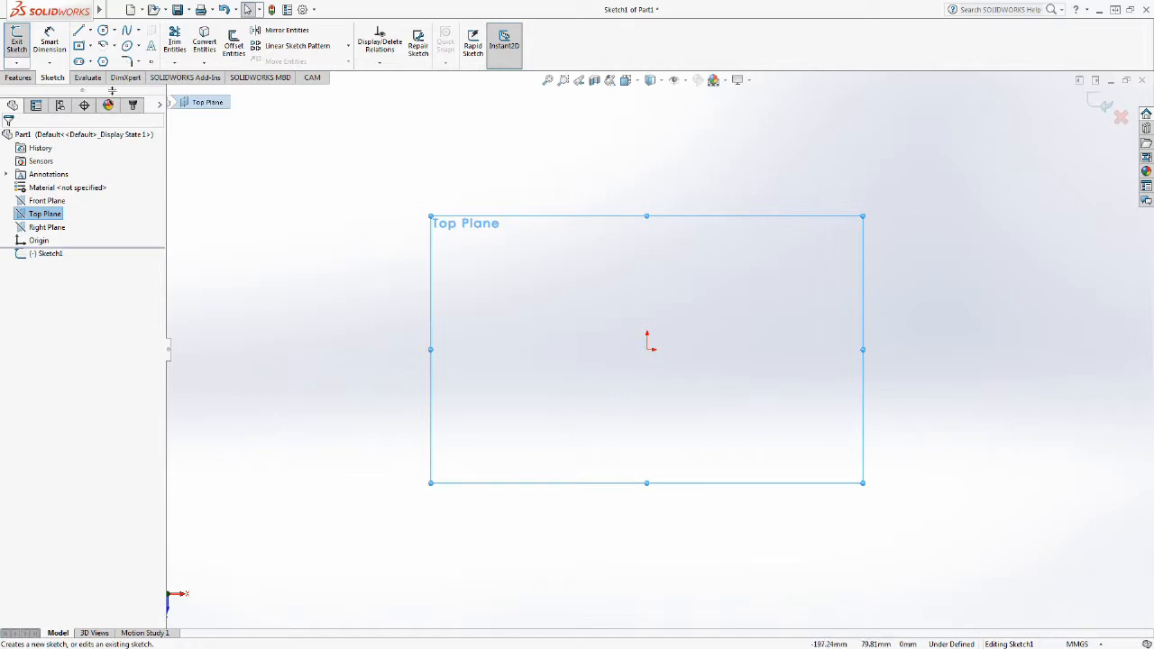
Draw a corner rectangle about 86 by 87 mm with its first corner on the origin.
click(90, 48)
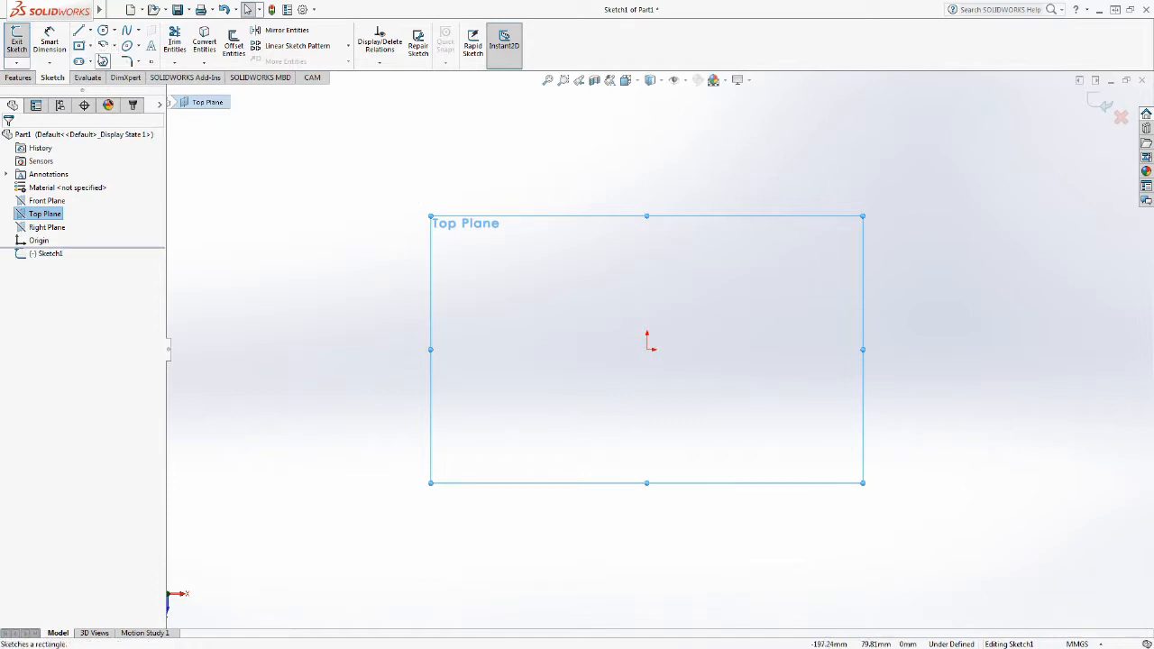
click(103, 62)
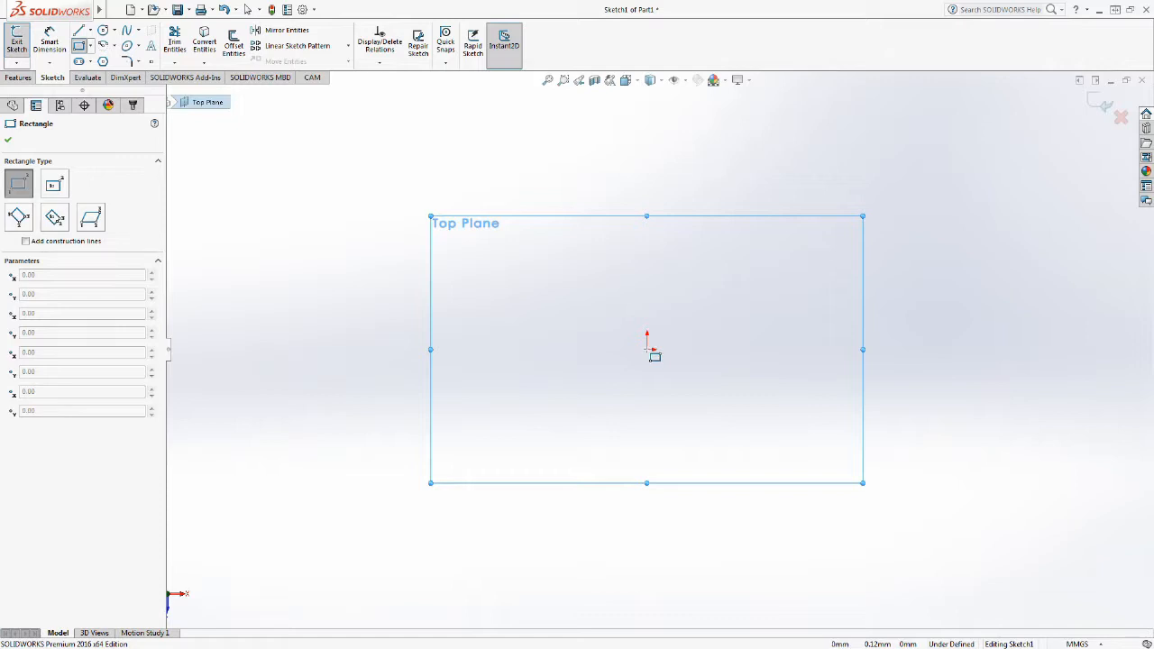
click(647, 350)
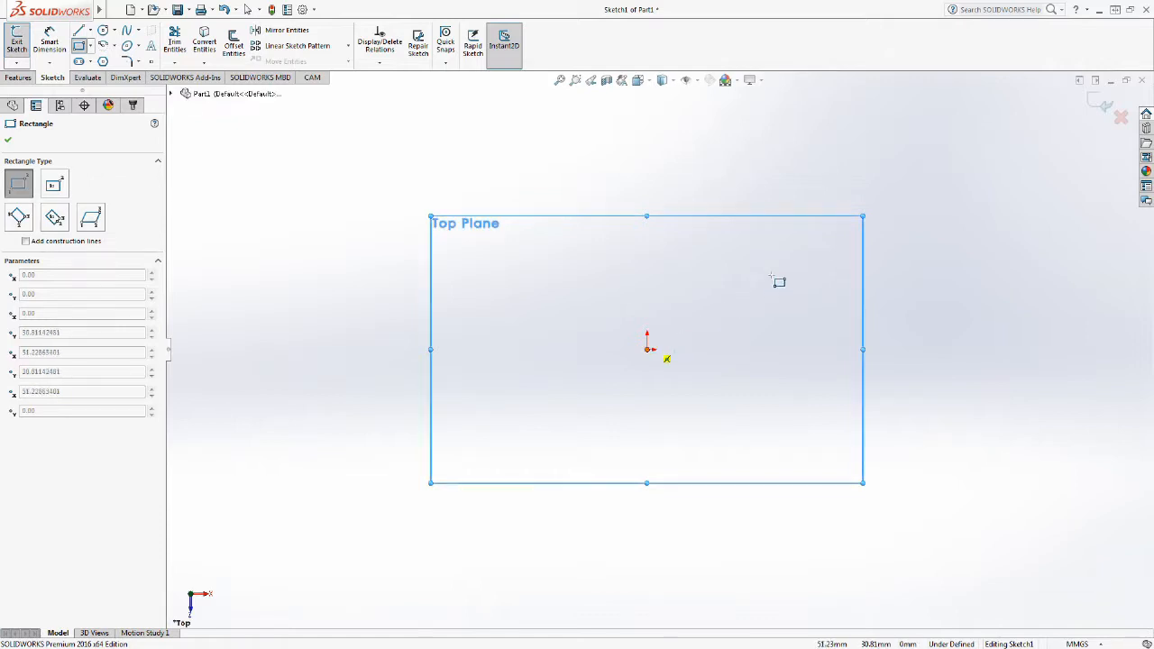
click(865, 145)
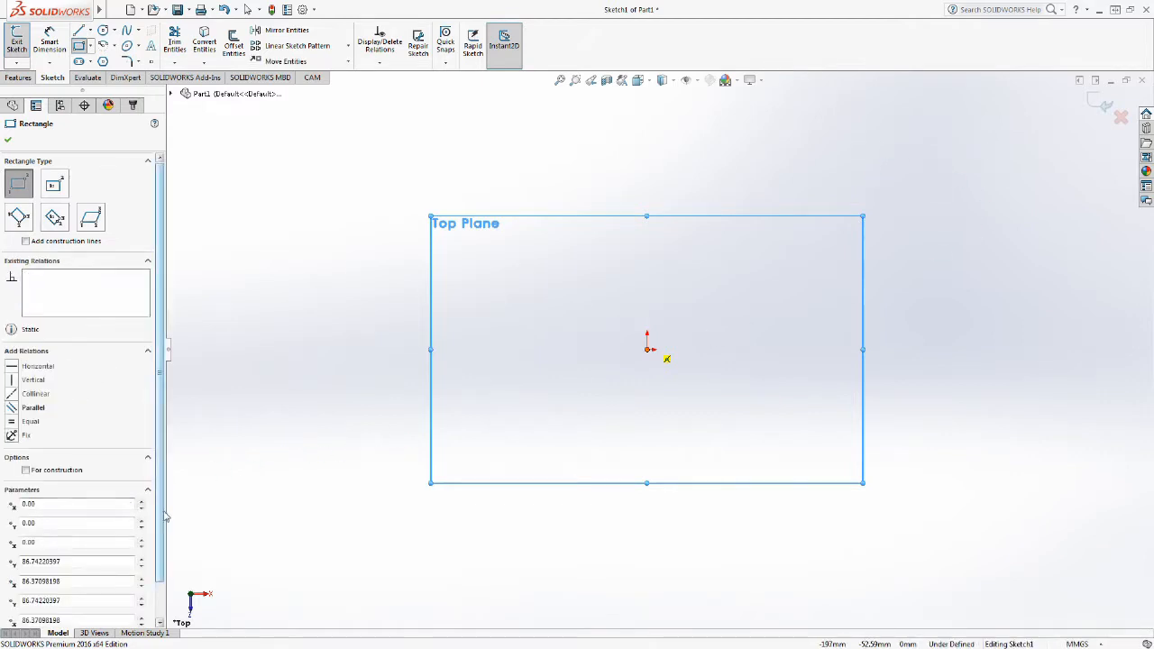
Set the rectangle's corner coordinates to 71 in both directions, making it a 71 mm square.
drag(161, 512, 167, 552)
drag(87, 521, 20, 522)
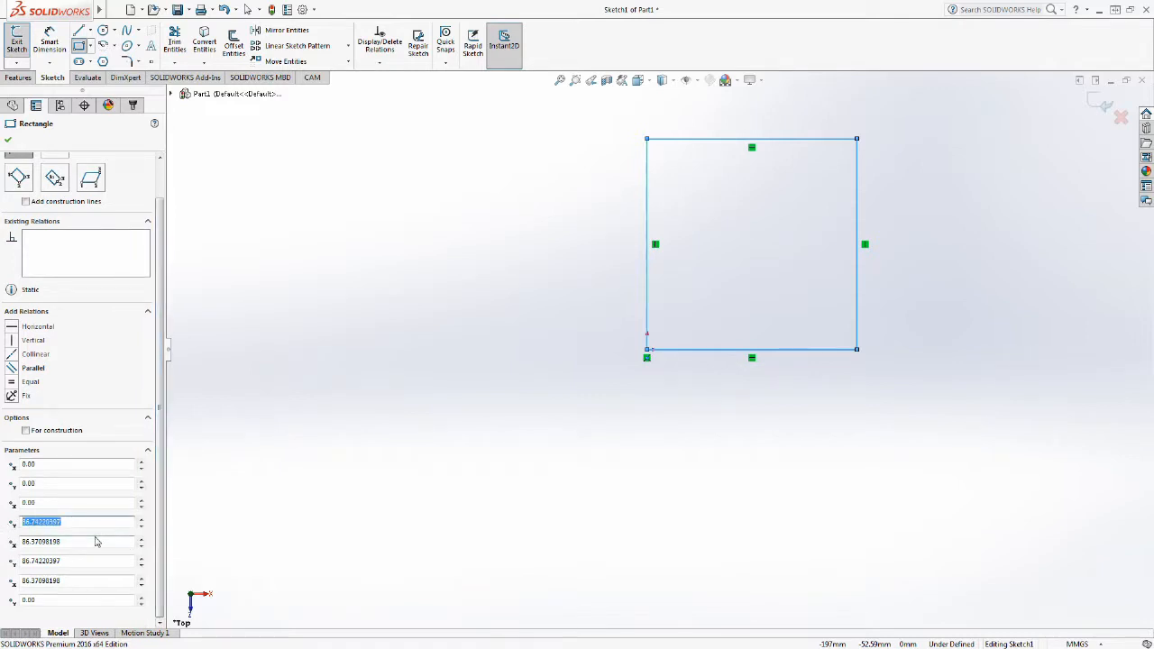
text(71)
key(Tab)
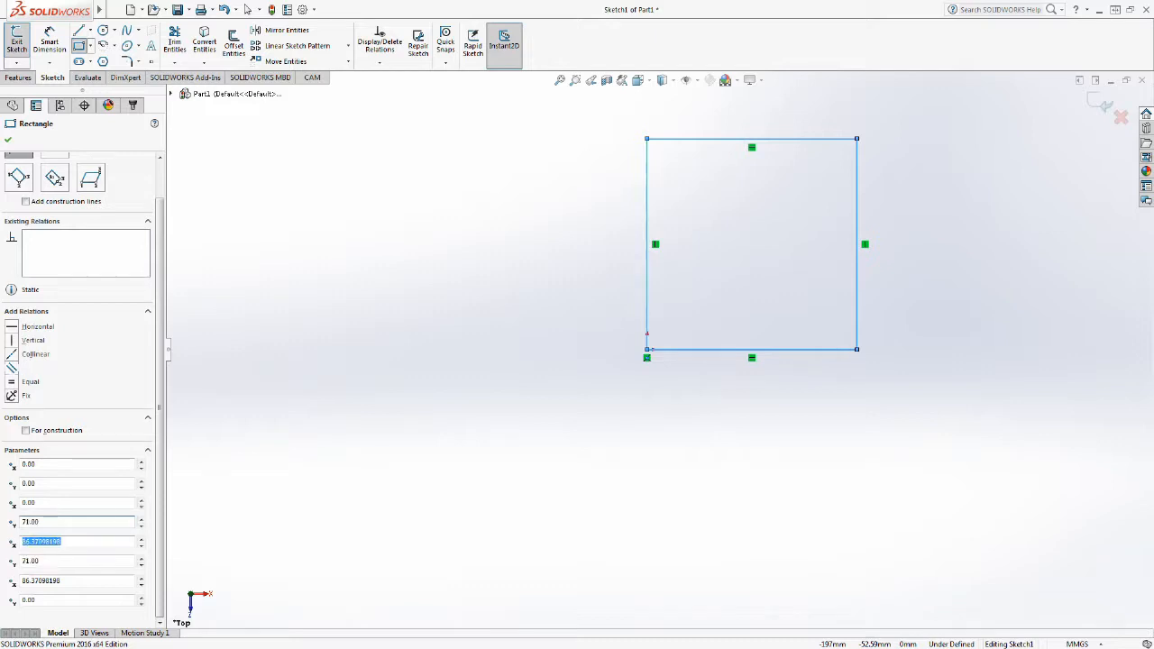
text(71)
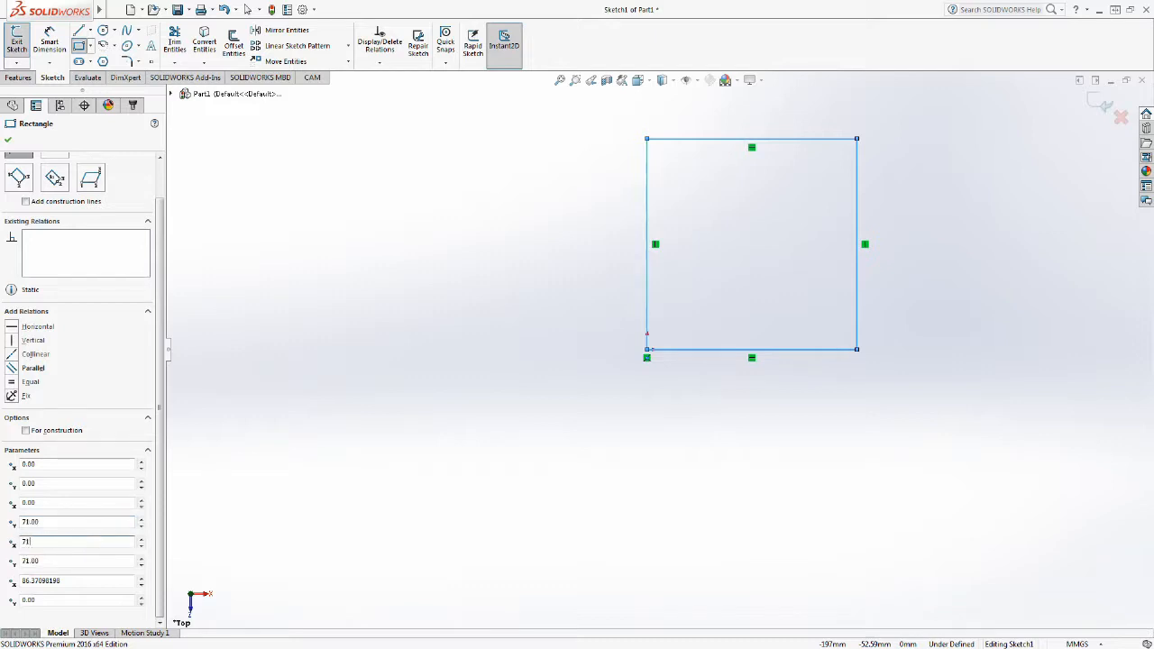
key(Tab)
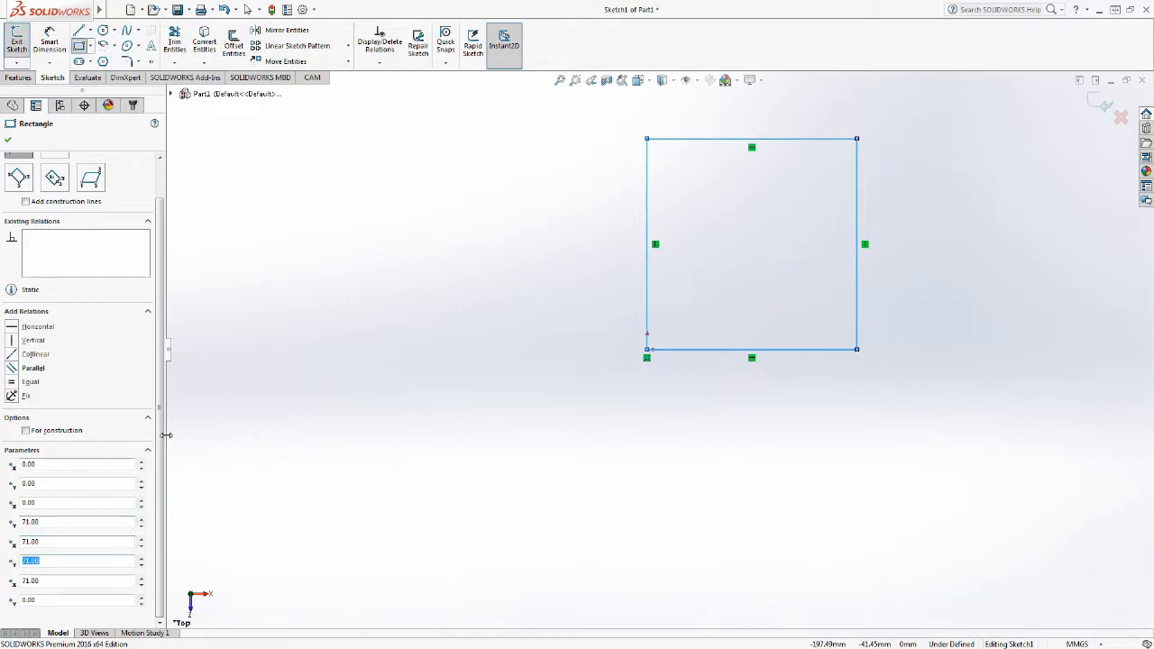
key(Return)
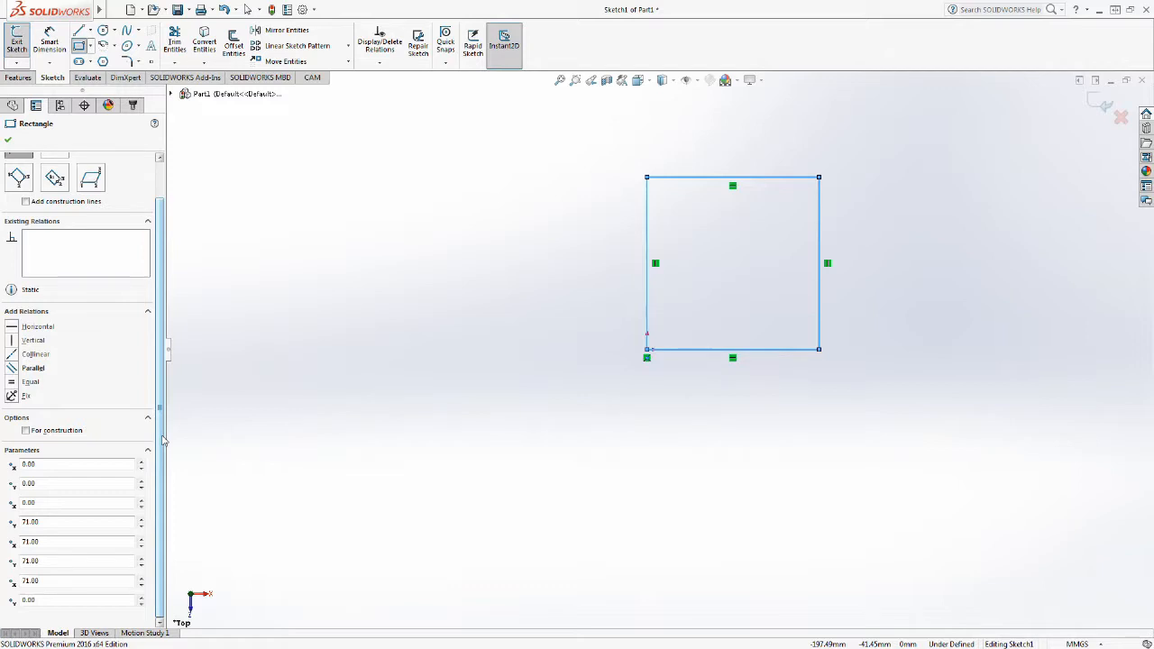
click(8, 141)
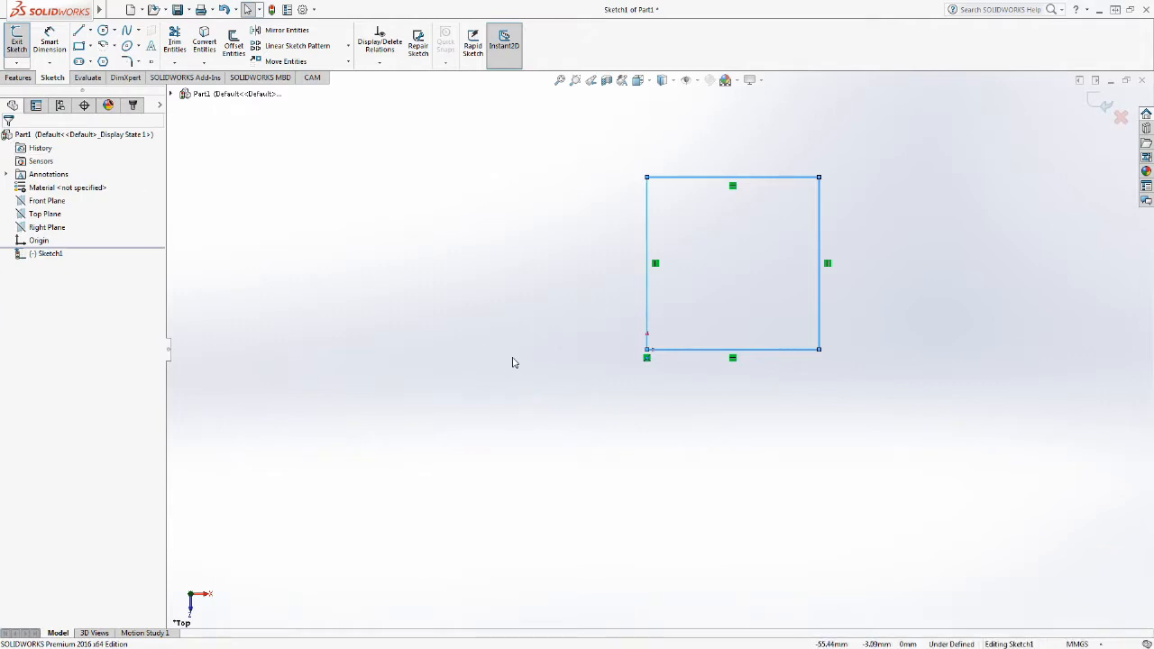
Exit the sketch and extrude the square as a blind boss with a depth of 2.32 mm.
click(49, 253)
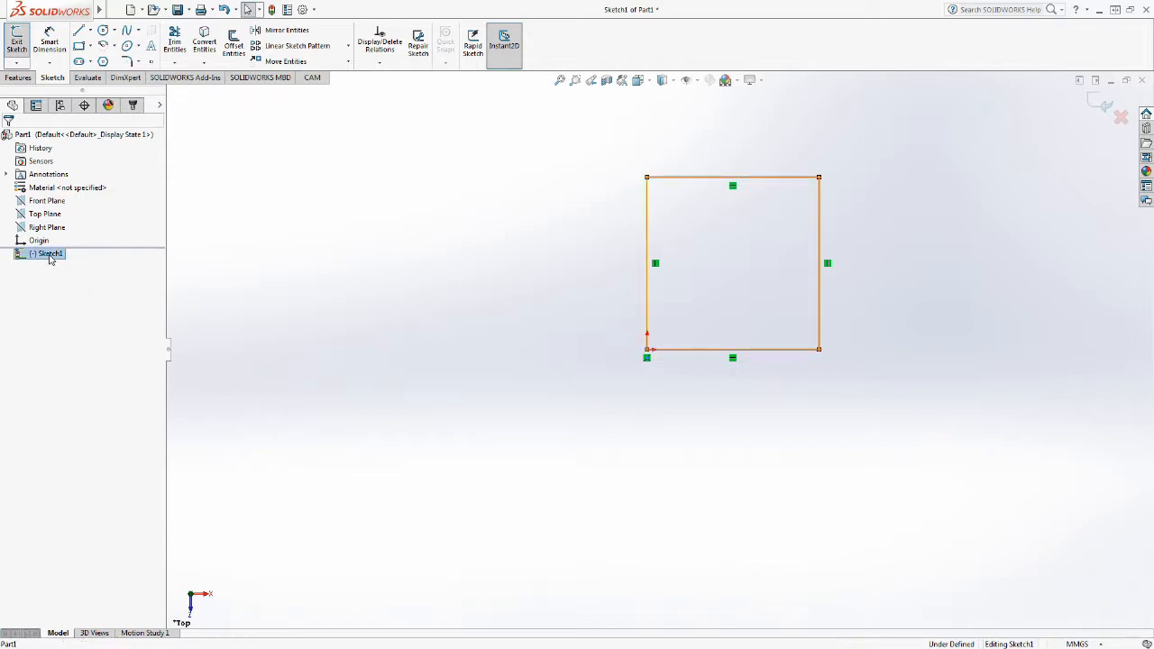
mouse_move(36, 16)
click(17, 41)
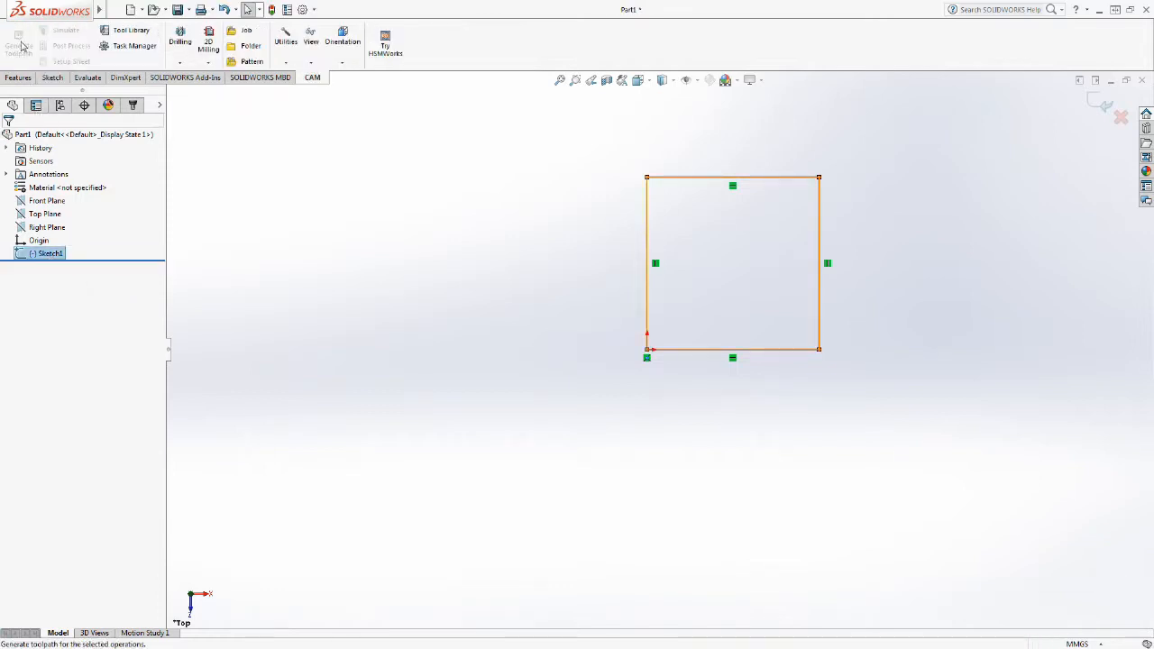
click(18, 79)
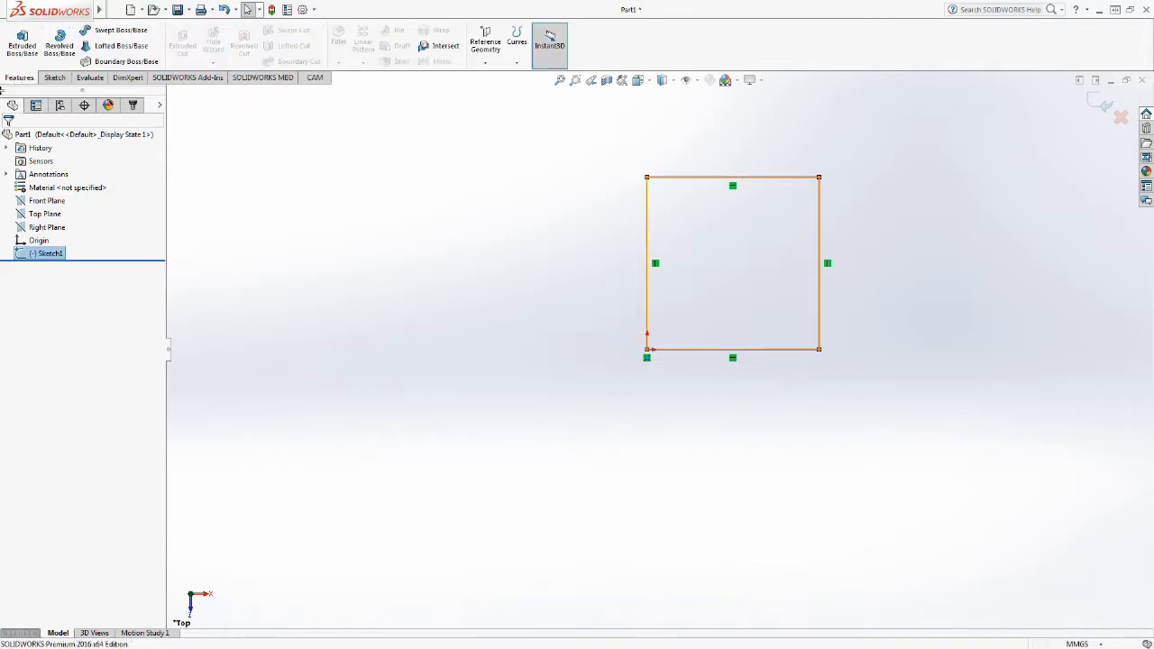
click(22, 45)
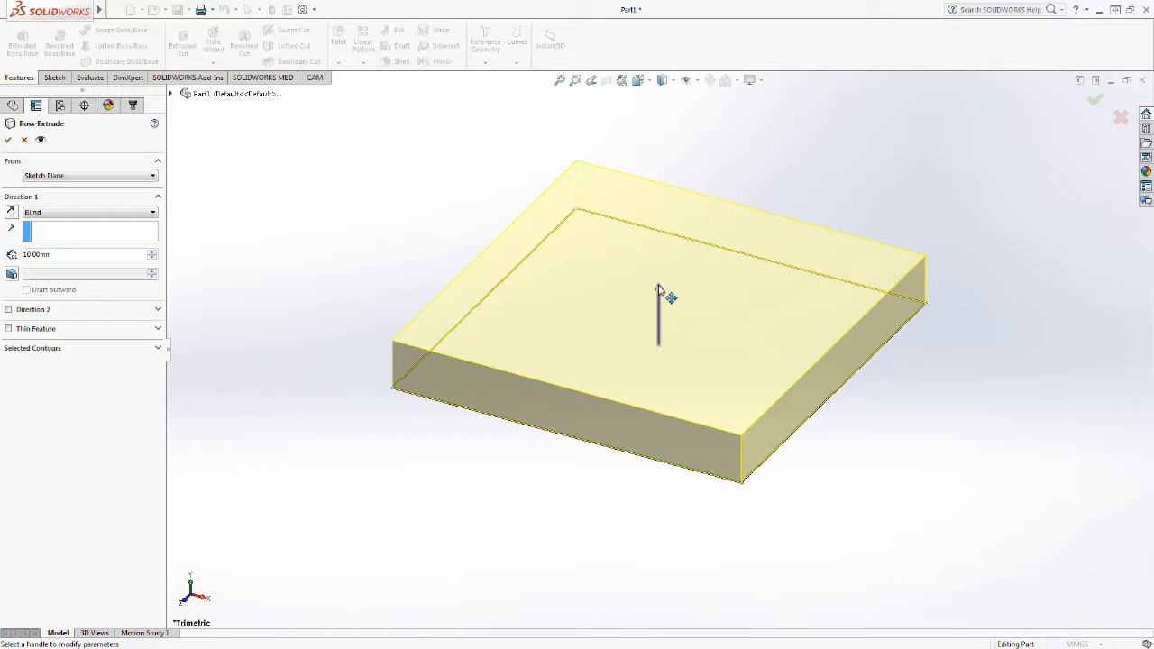
click(660, 291)
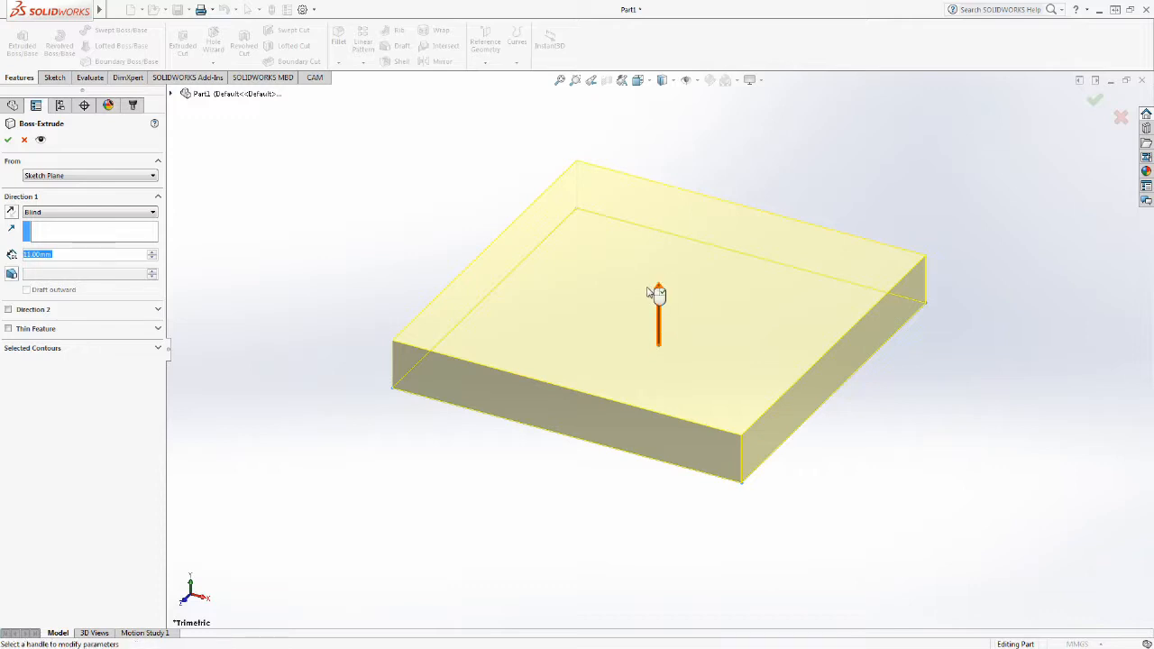
click(70, 255)
double_click(70, 255)
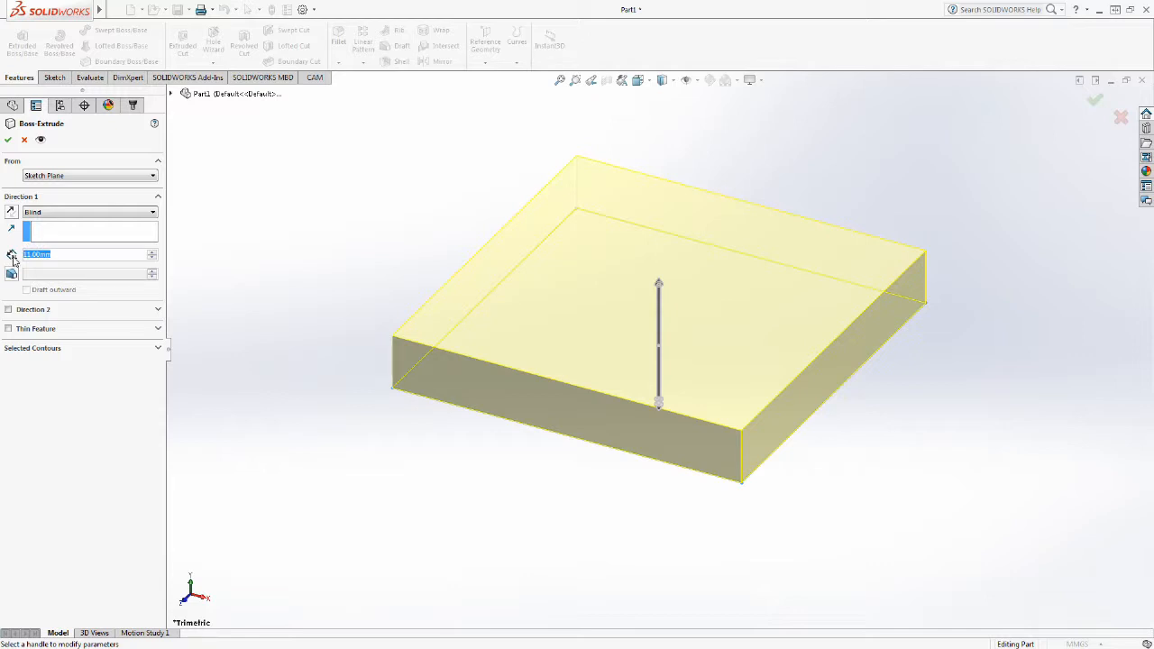
text(23)
key(Return)
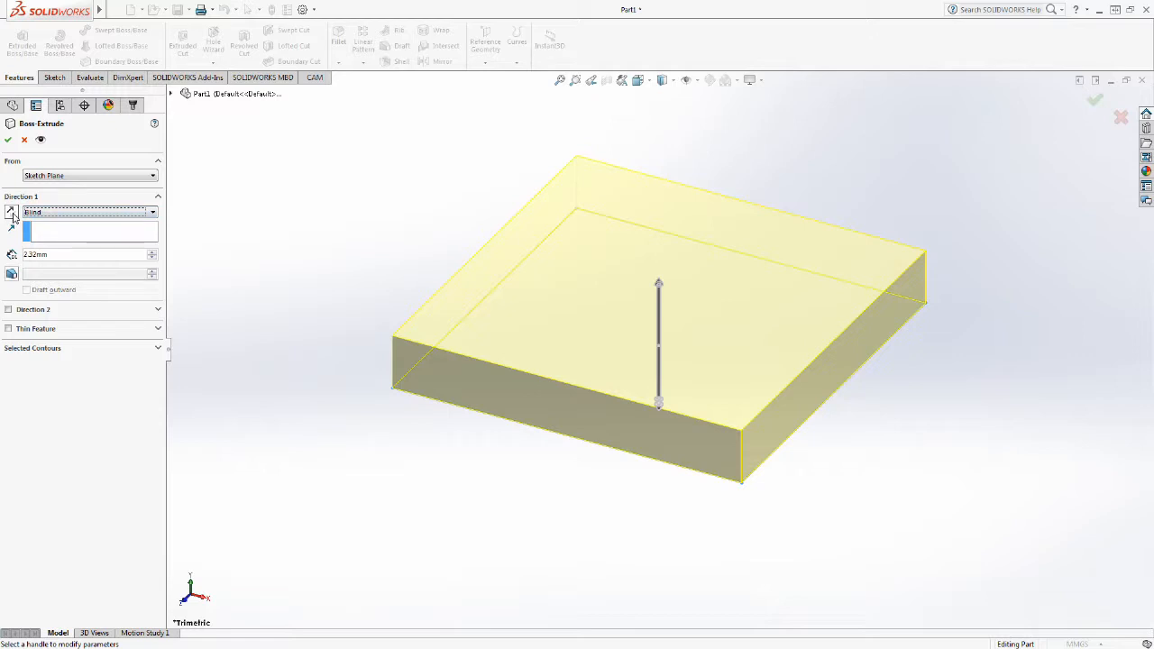
click(13, 215)
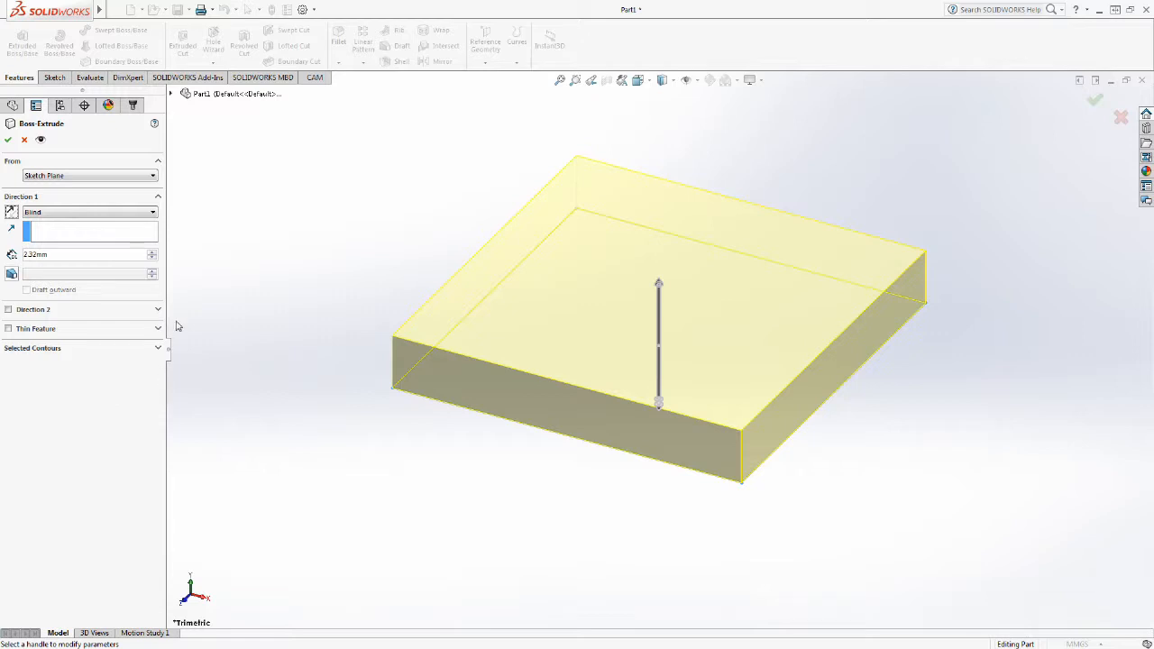
click(9, 141)
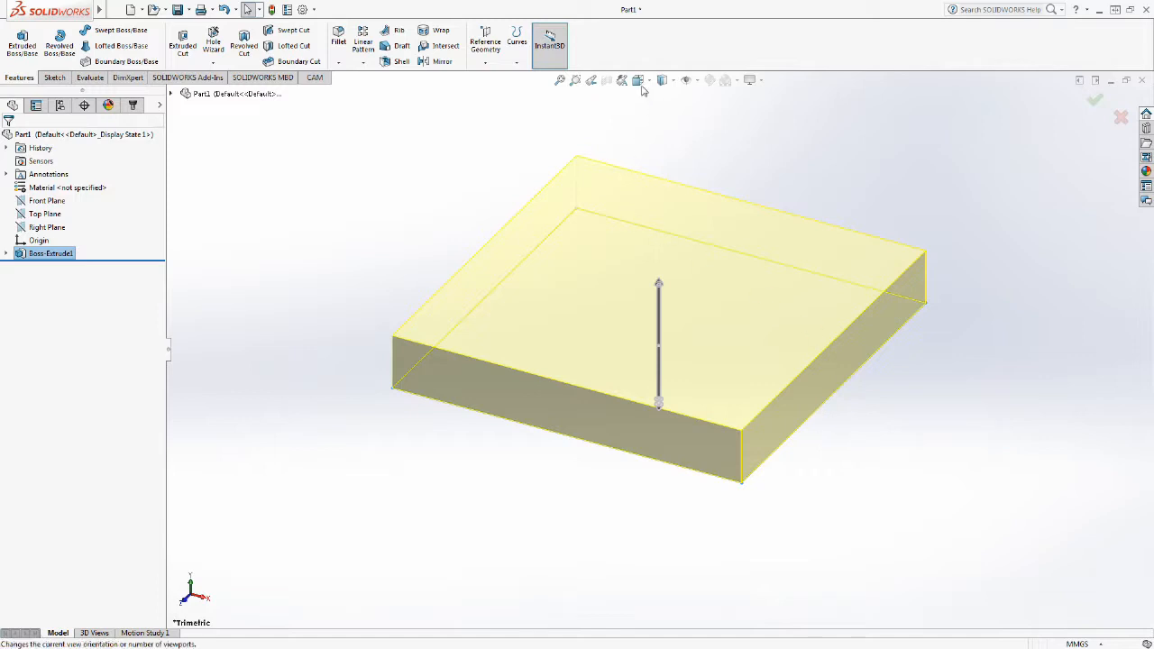
key(Escape)
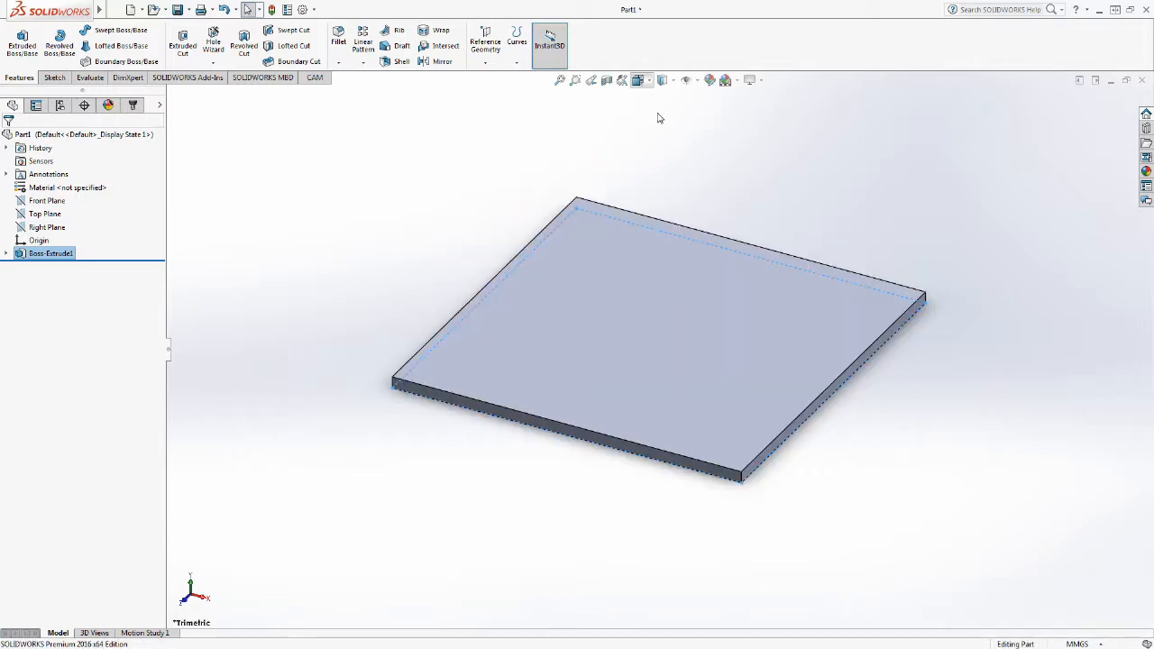
Start a new sketch on the top face of the square plate, viewed normal to the face.
key(ctrl+5)
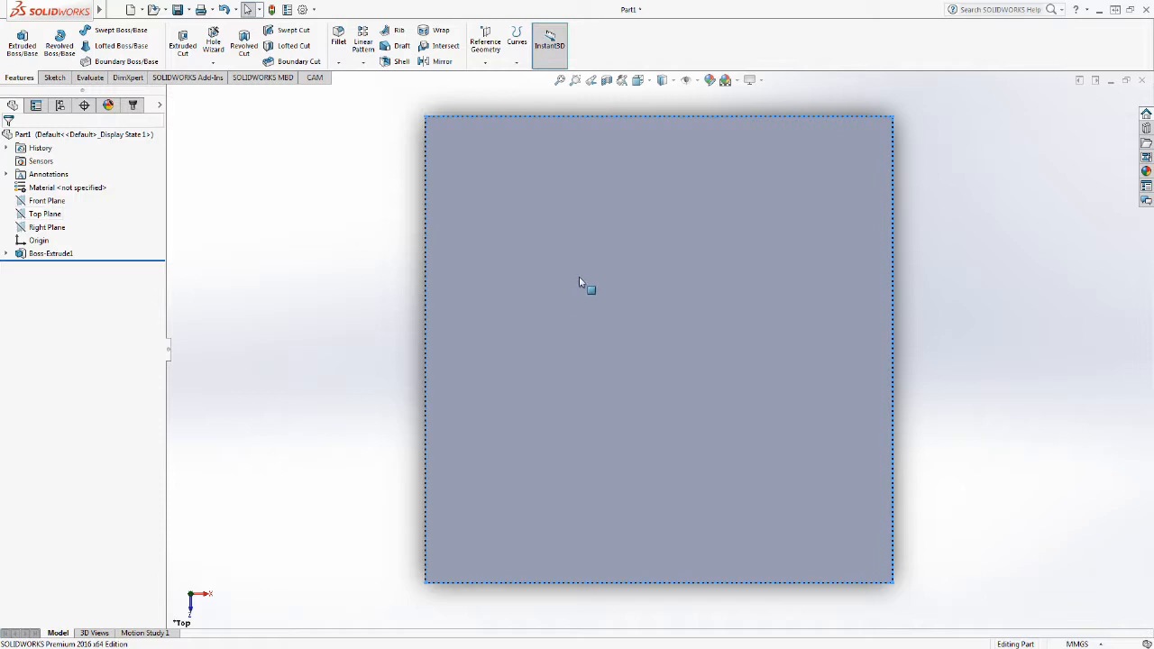
click(641, 81)
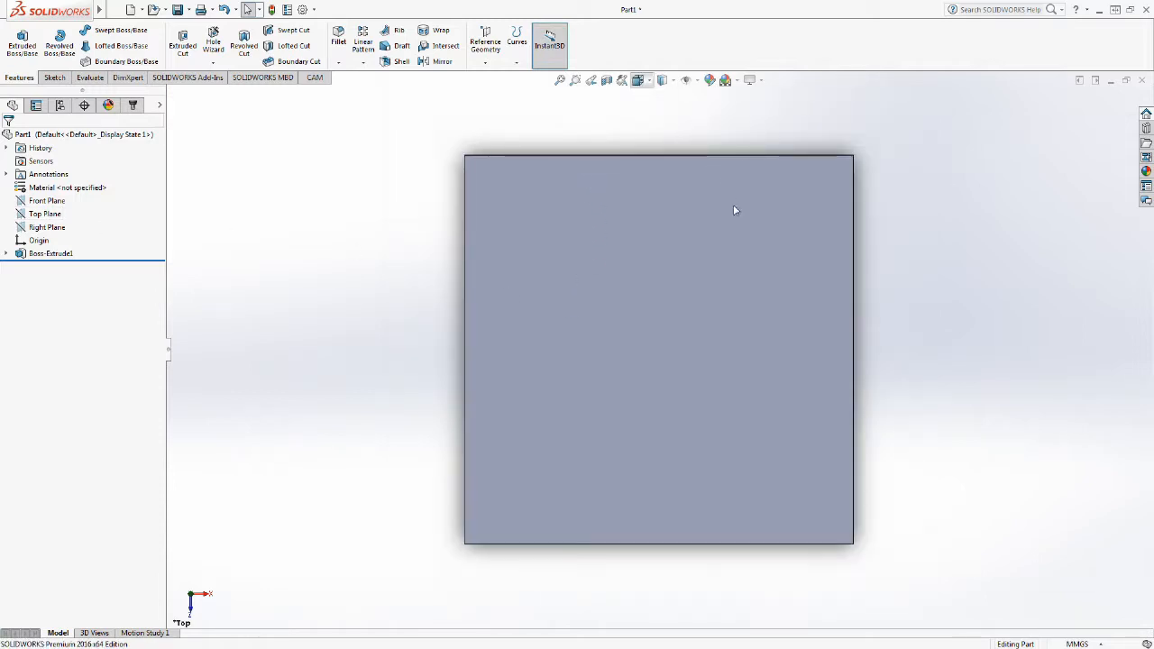
key(ctrl+7)
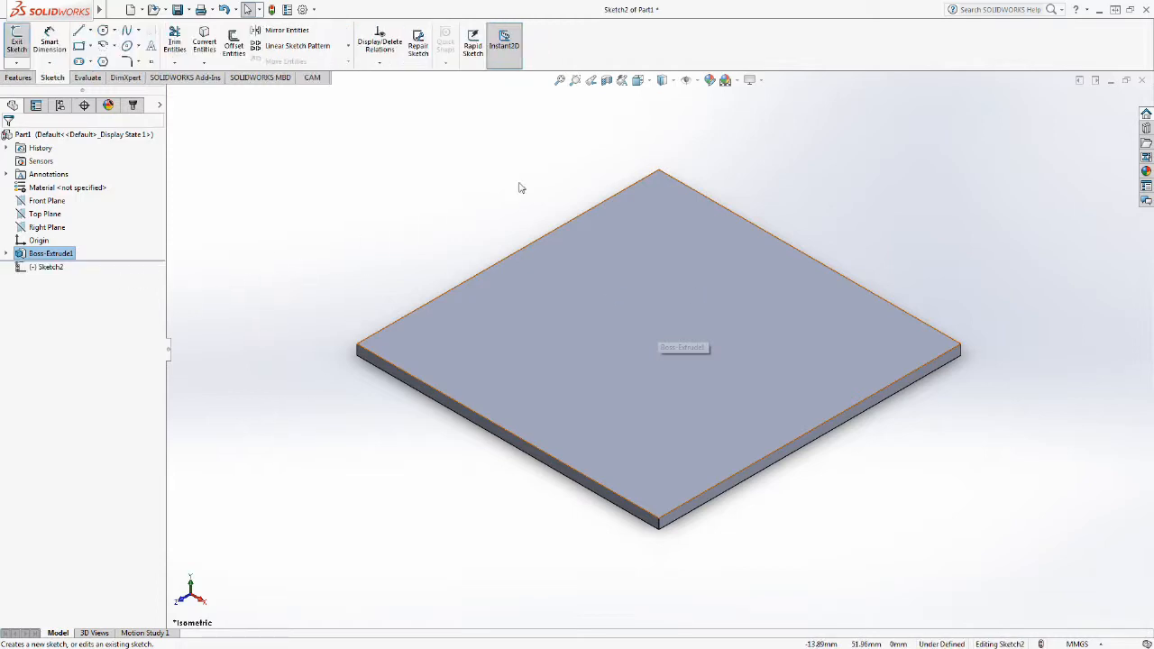
click(639, 82)
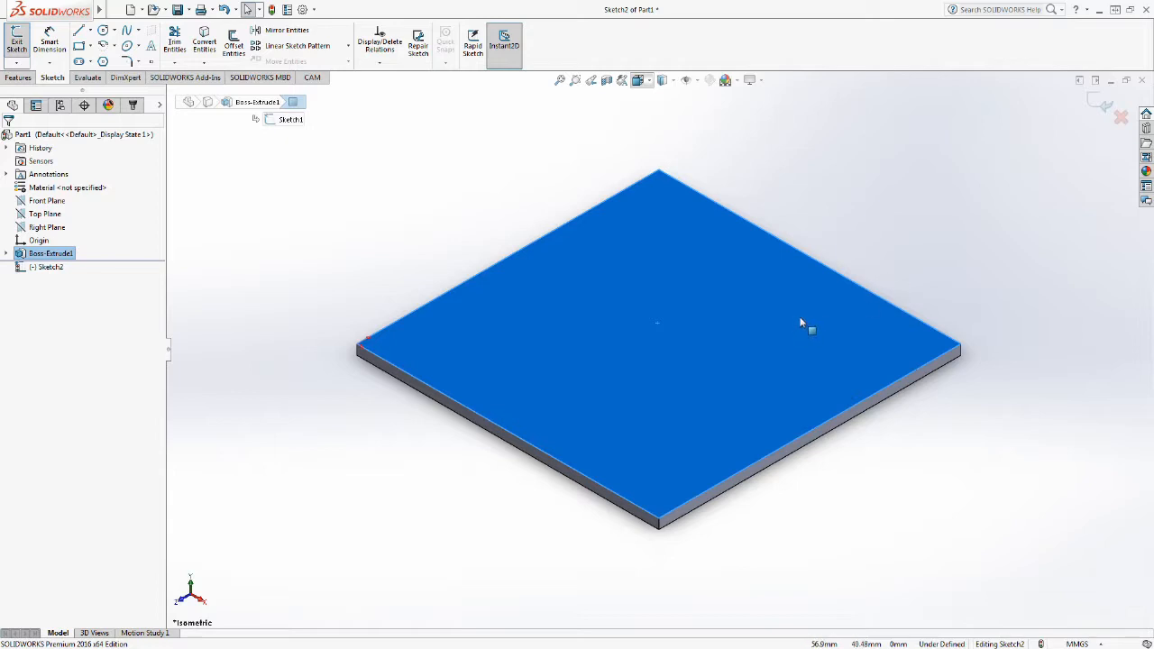
click(52, 269)
key(ctrl+8)
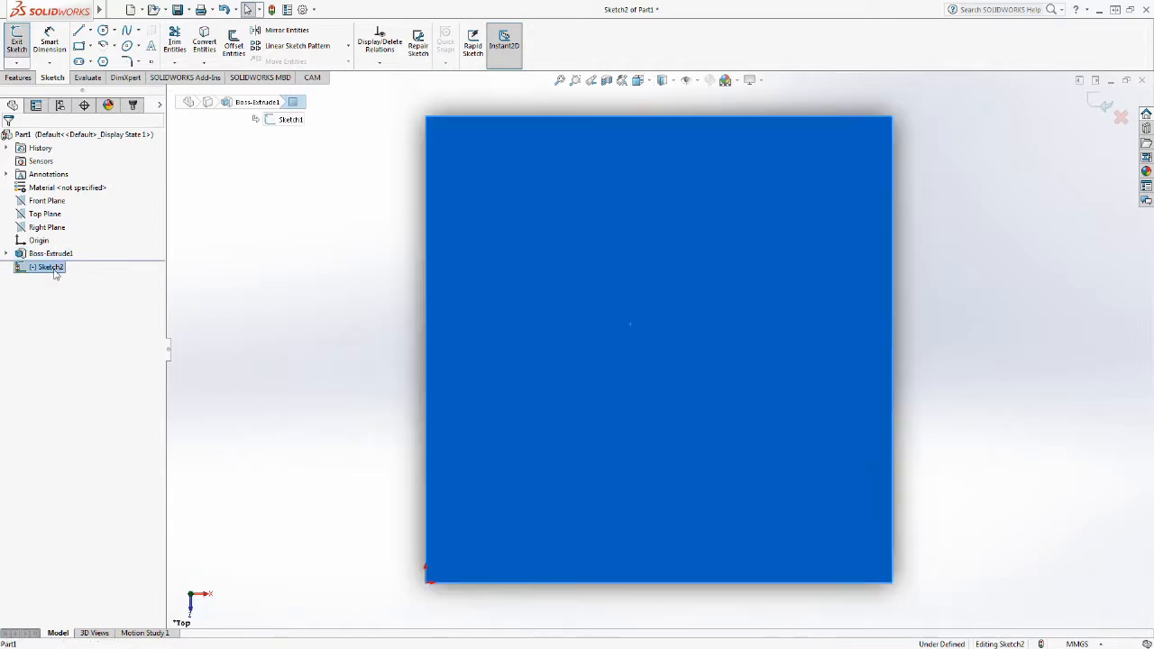
Draw two vertical centerlines about 71 mm long between the plate's upper and lower edges, one near each side edge.
click(91, 33)
click(106, 63)
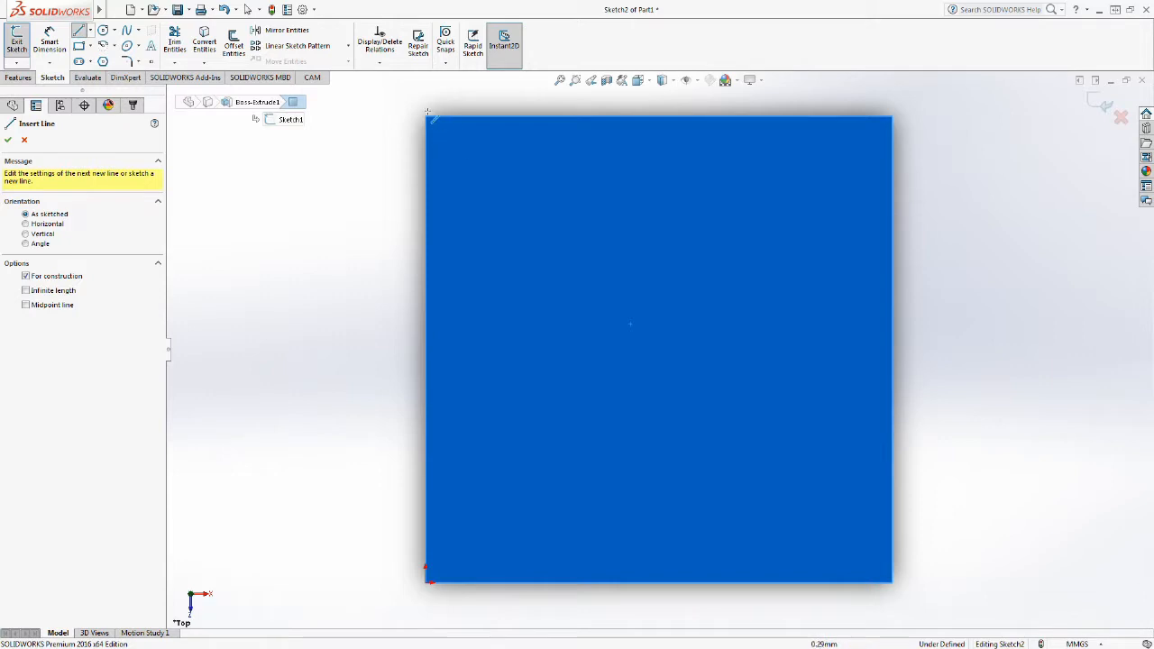
click(480, 117)
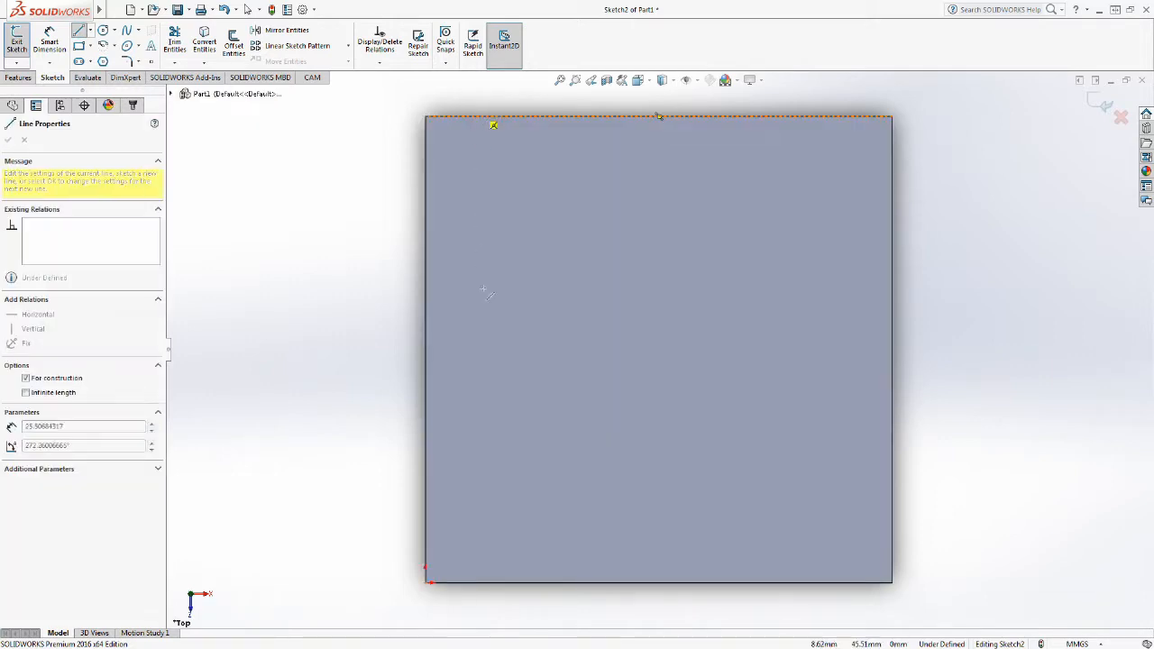
click(476, 583)
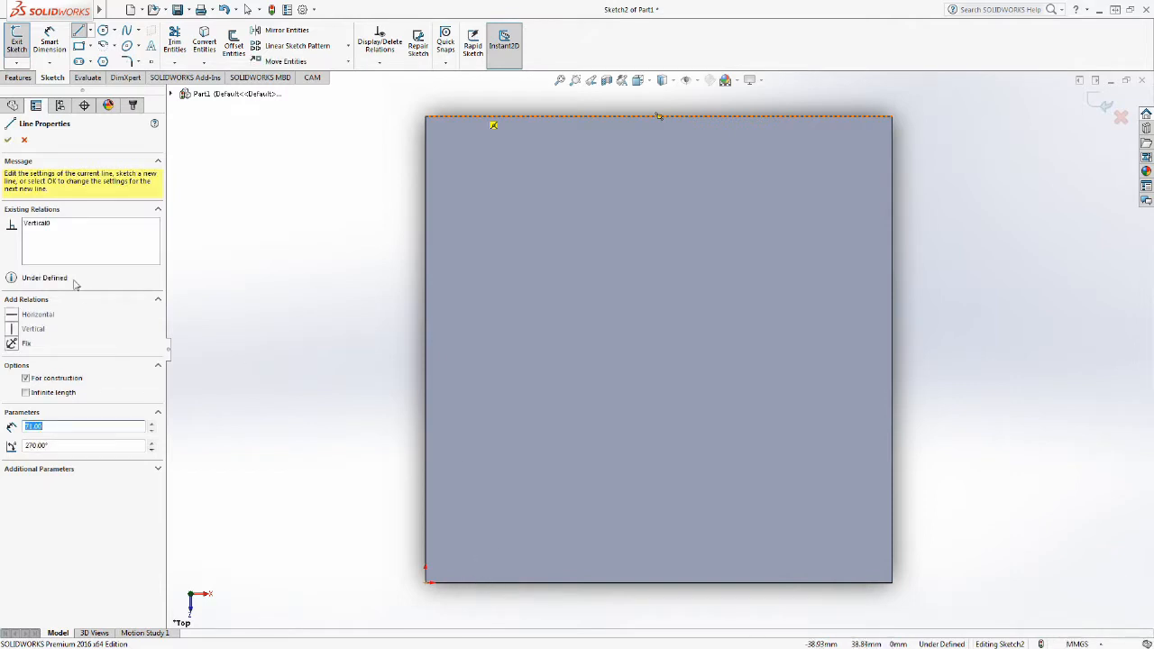
click(841, 116)
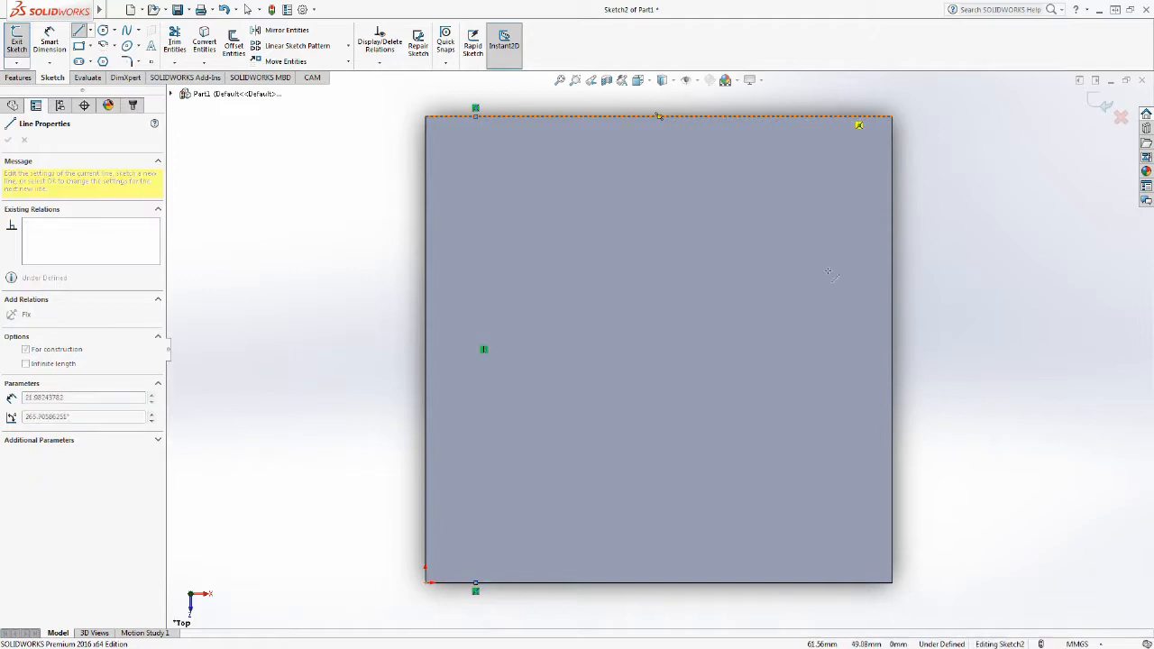
click(842, 581)
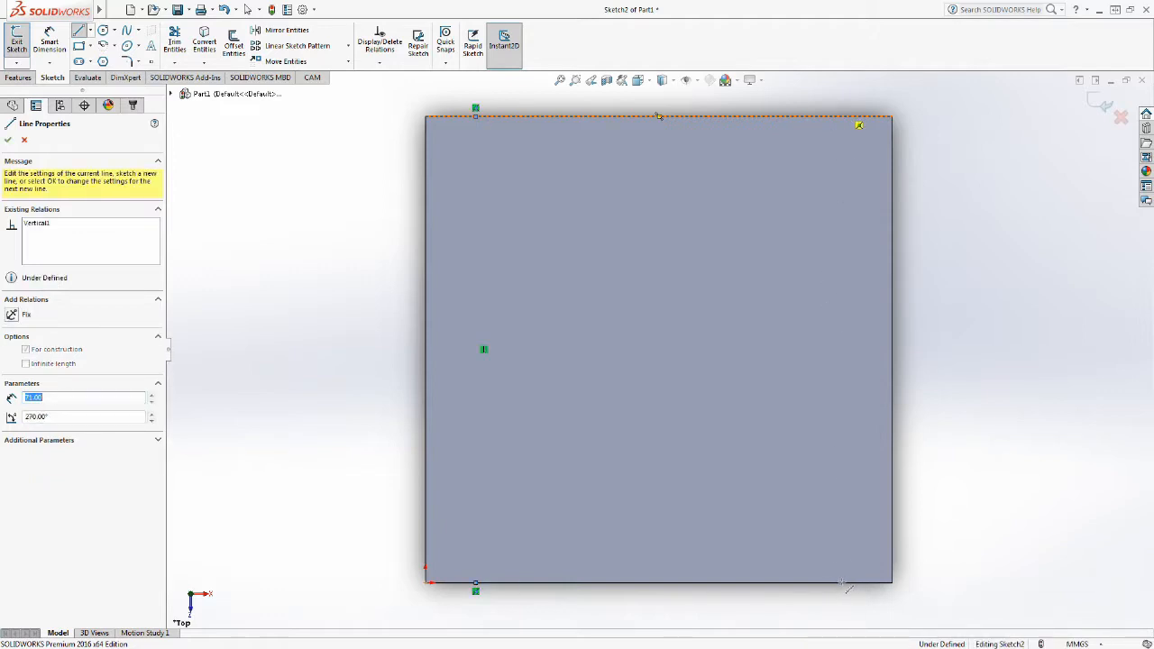
click(9, 141)
click(9, 141)
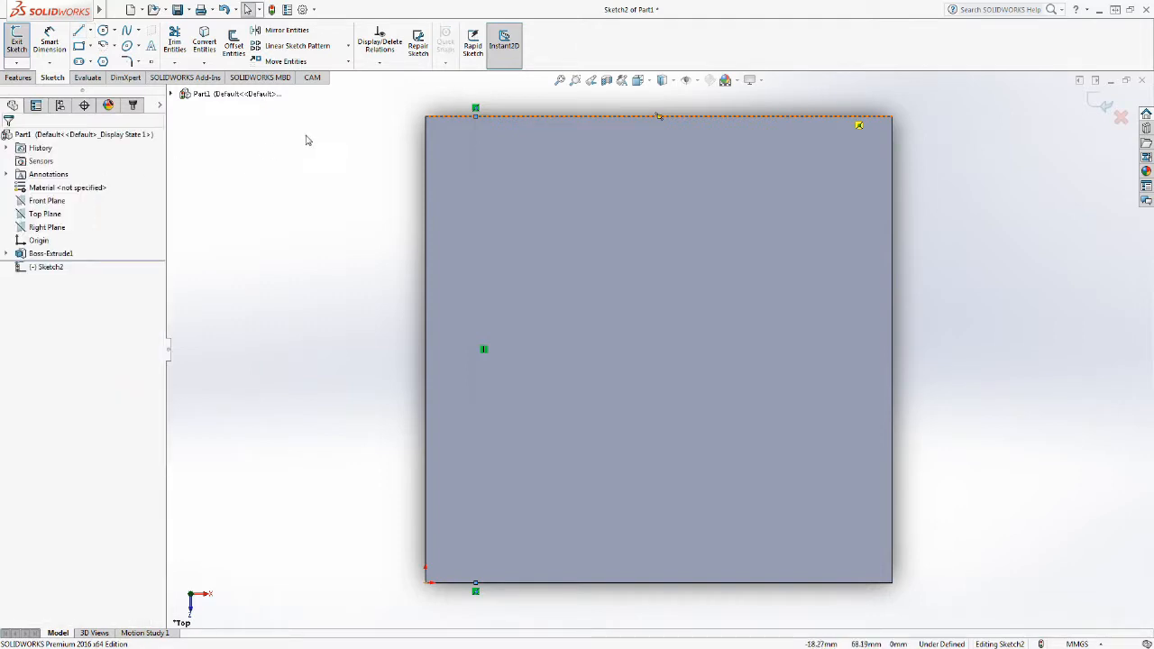
Set the X positions of the two vertical centerlines to 10 mm and 61 mm.
click(475, 116)
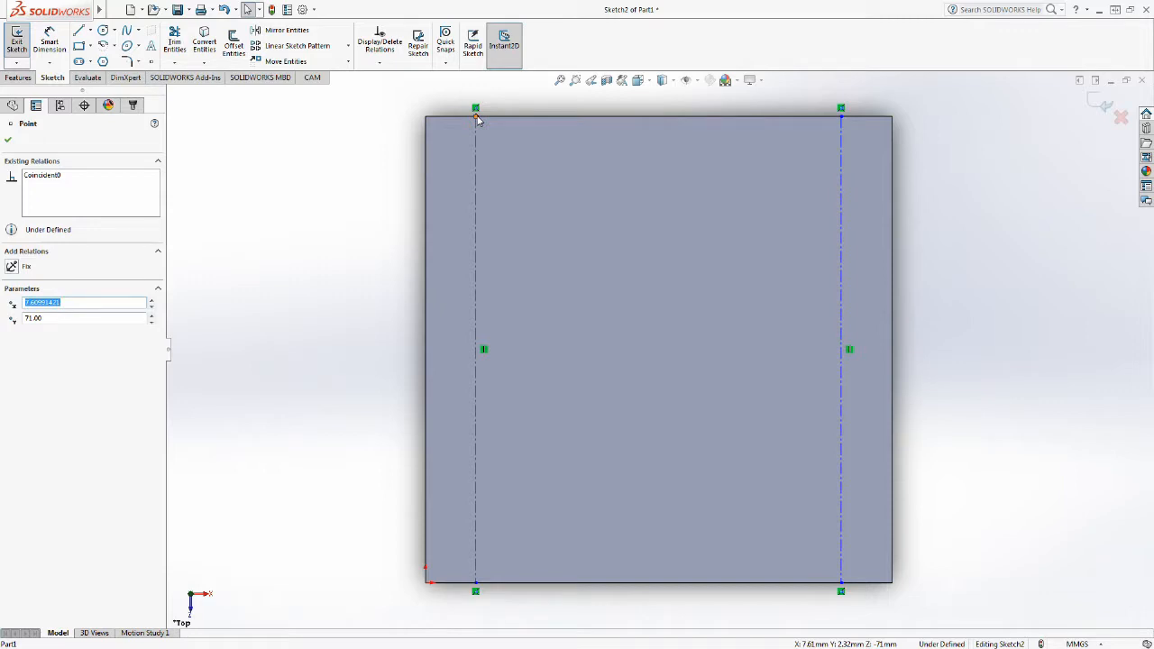
text(10)
key(Return)
click(840, 116)
text(51)
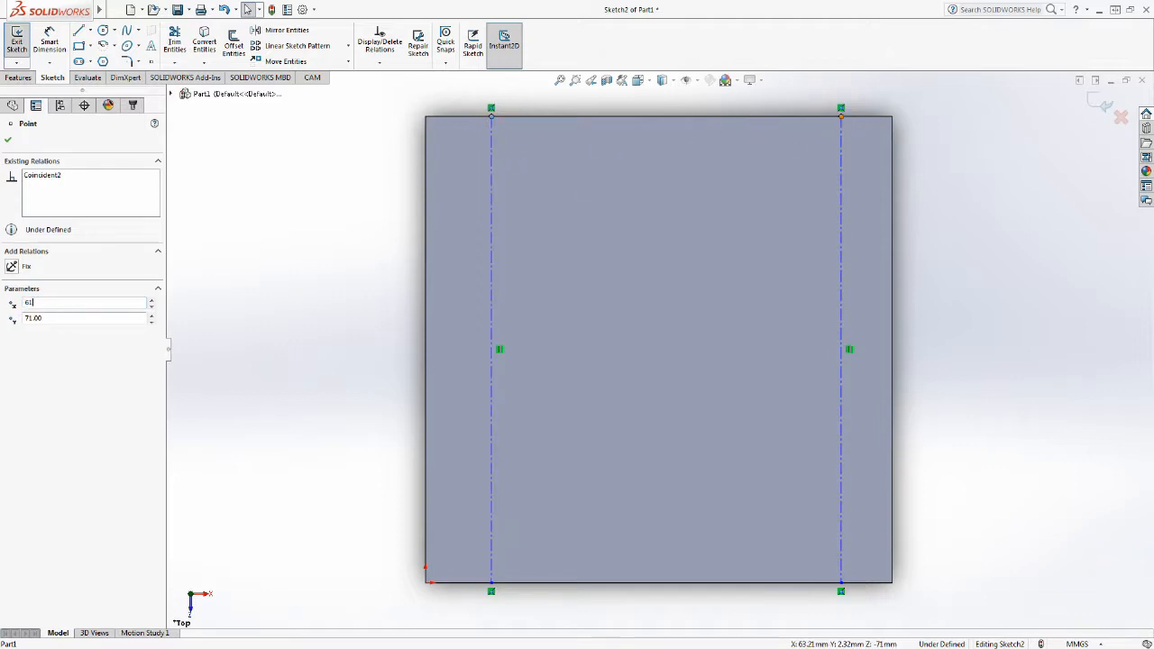
key(Return)
click(332, 222)
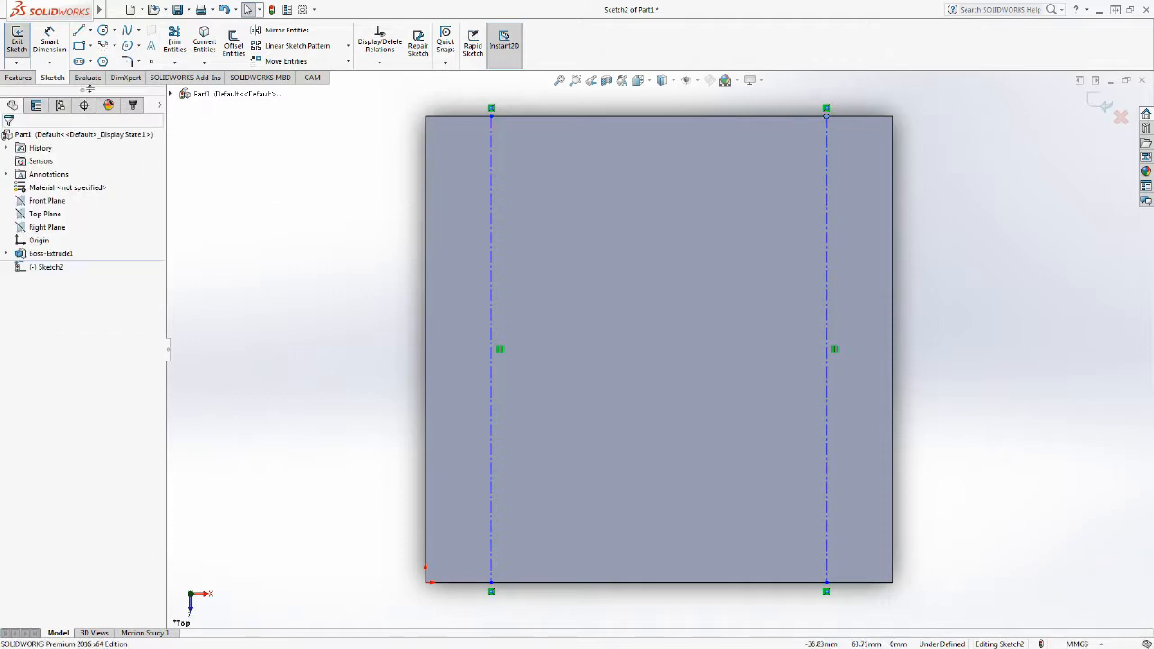
Draw two horizontal centerlines about 71 mm long between the plate's side edges, one near the lower edge and one near the upper edge.
click(79, 30)
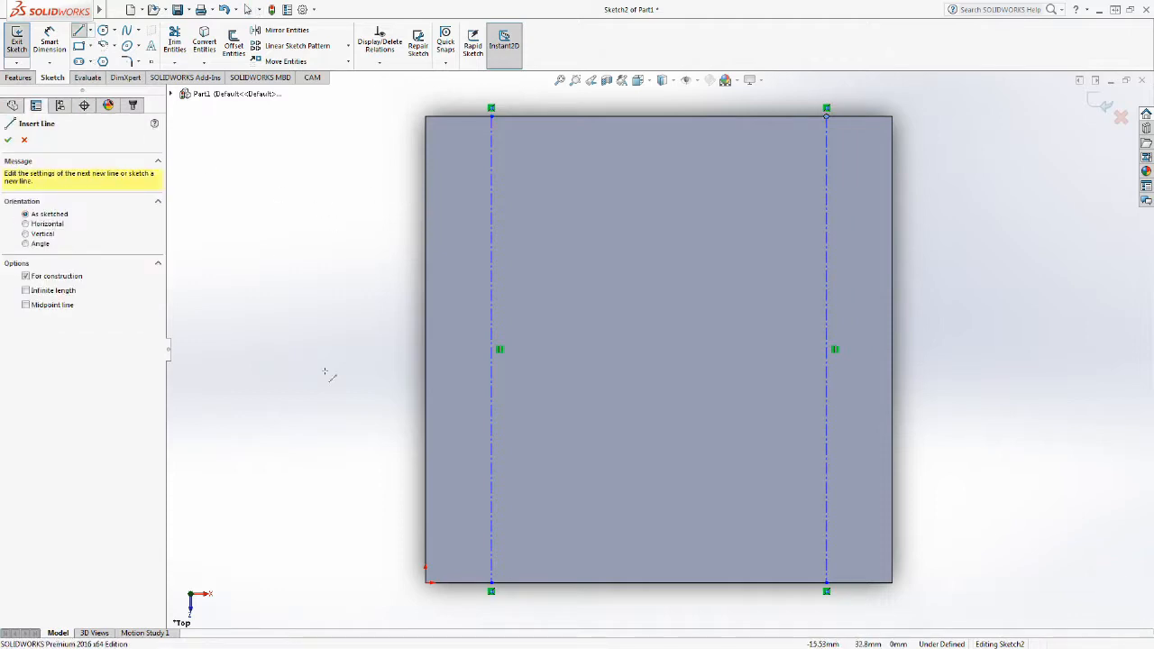
click(430, 525)
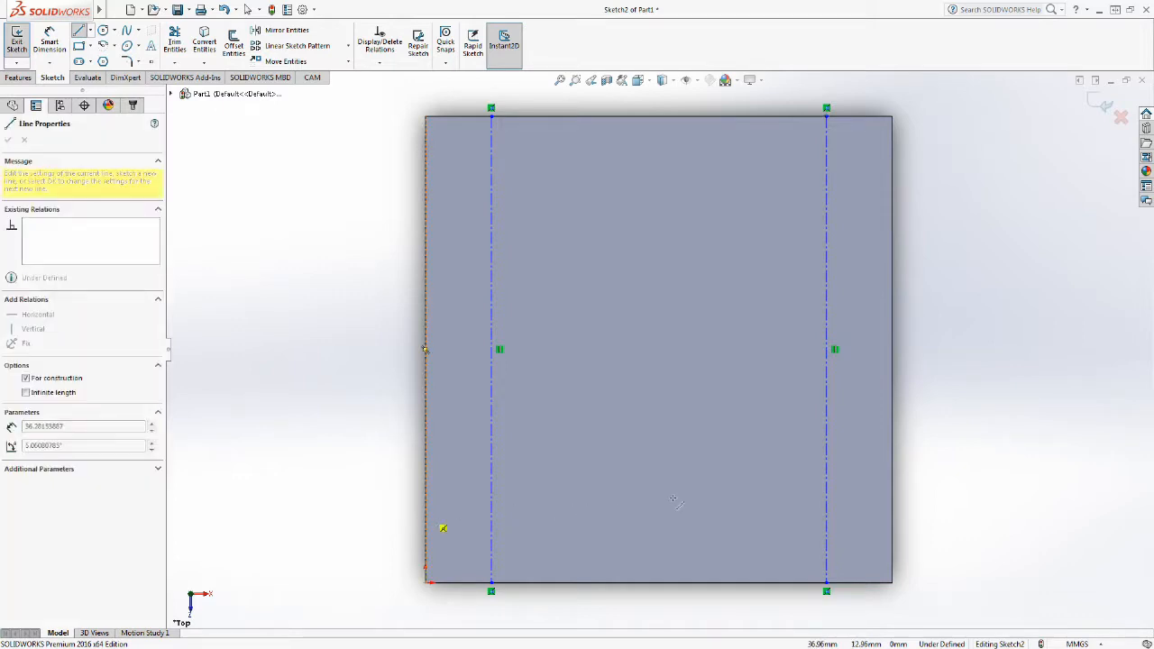
drag(891, 519, 892, 520)
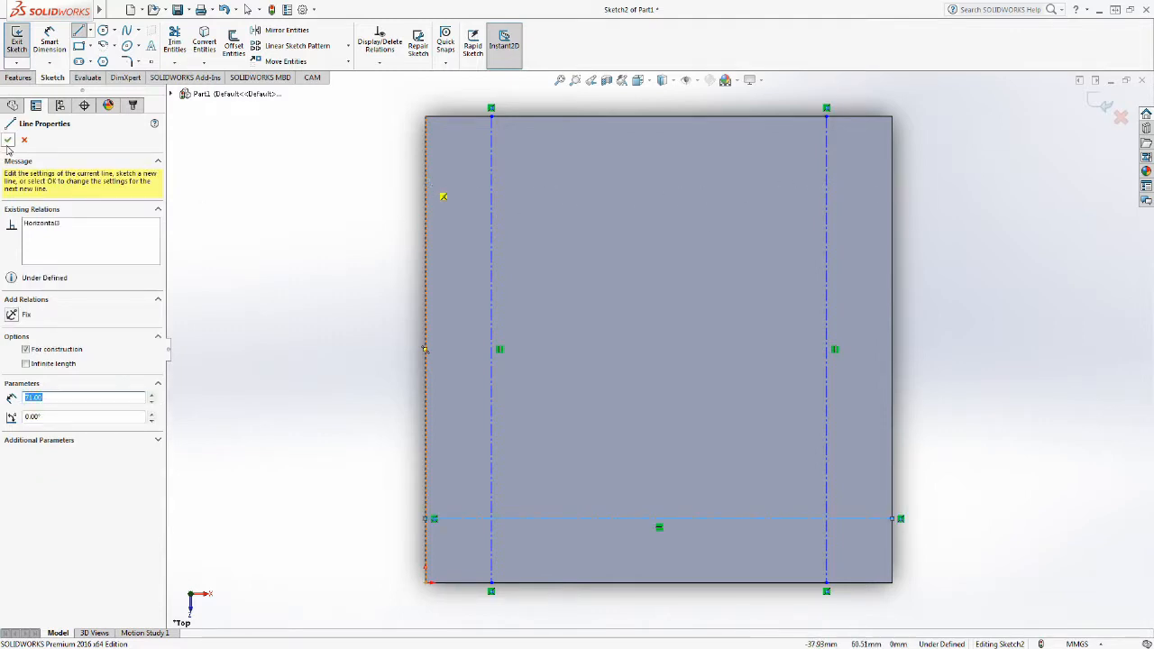
click(8, 140)
click(7, 140)
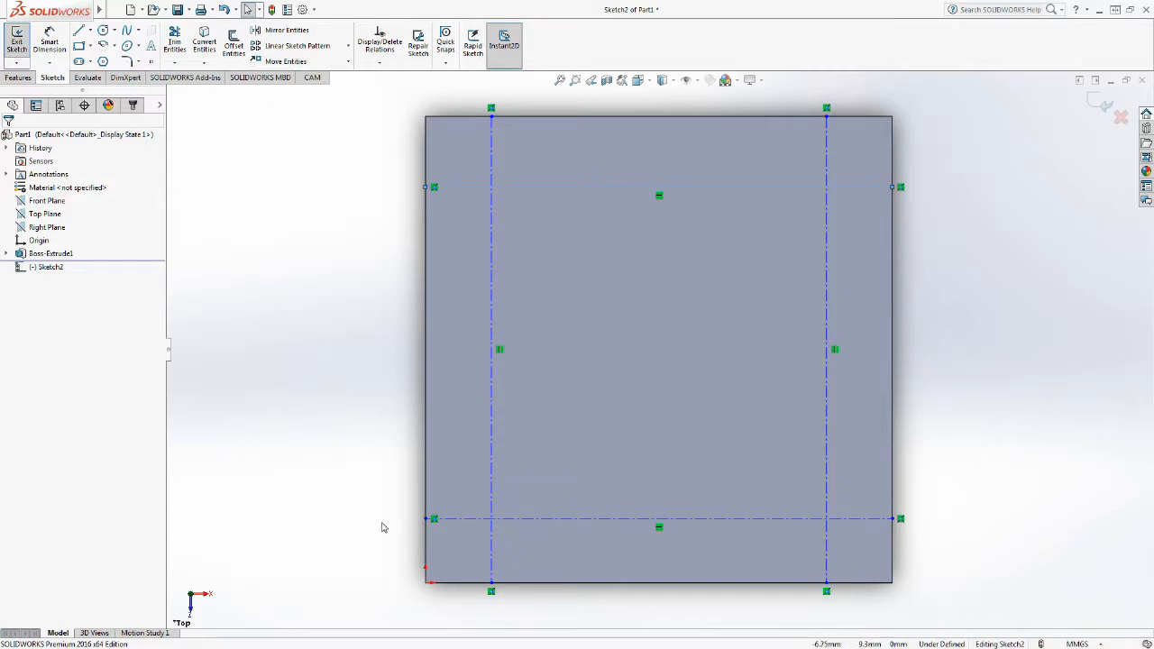
Set the Y positions of the lower and upper horizontal centerlines to 10 mm and 61 mm.
click(429, 520)
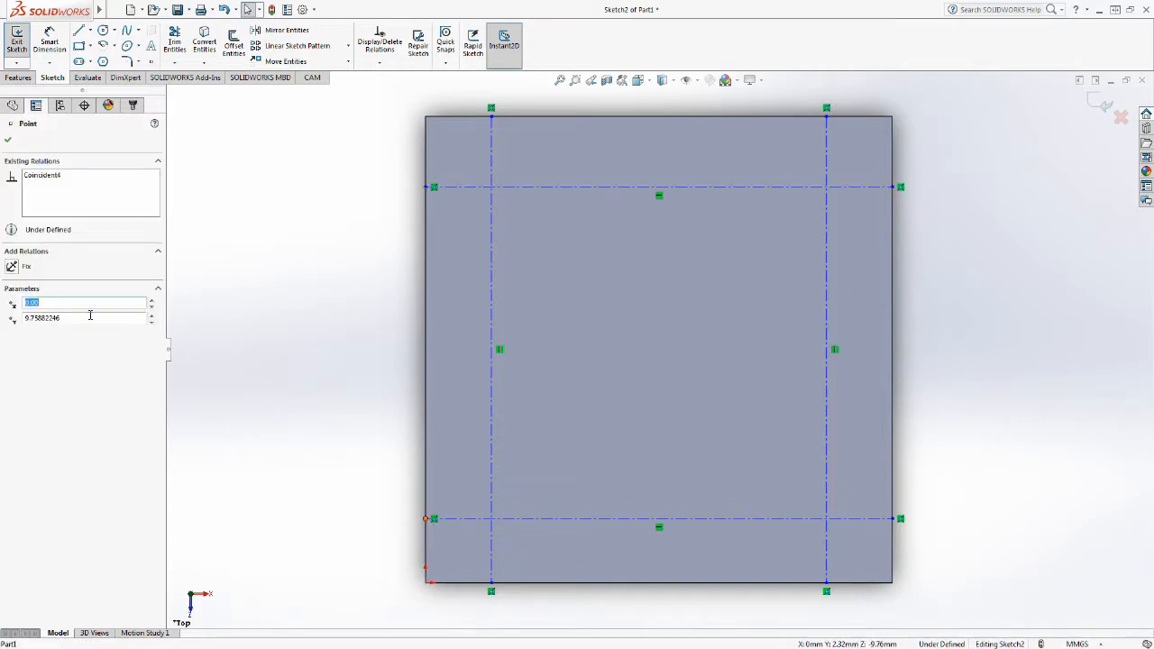
drag(76, 317, 13, 321)
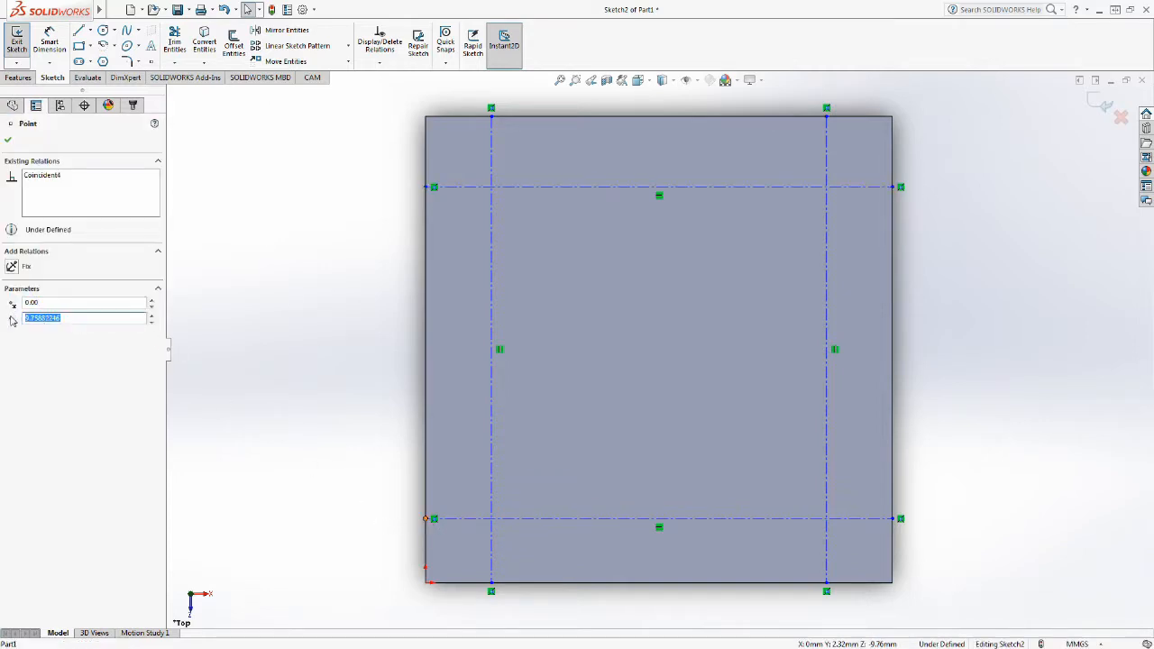
text(10)
click(425, 186)
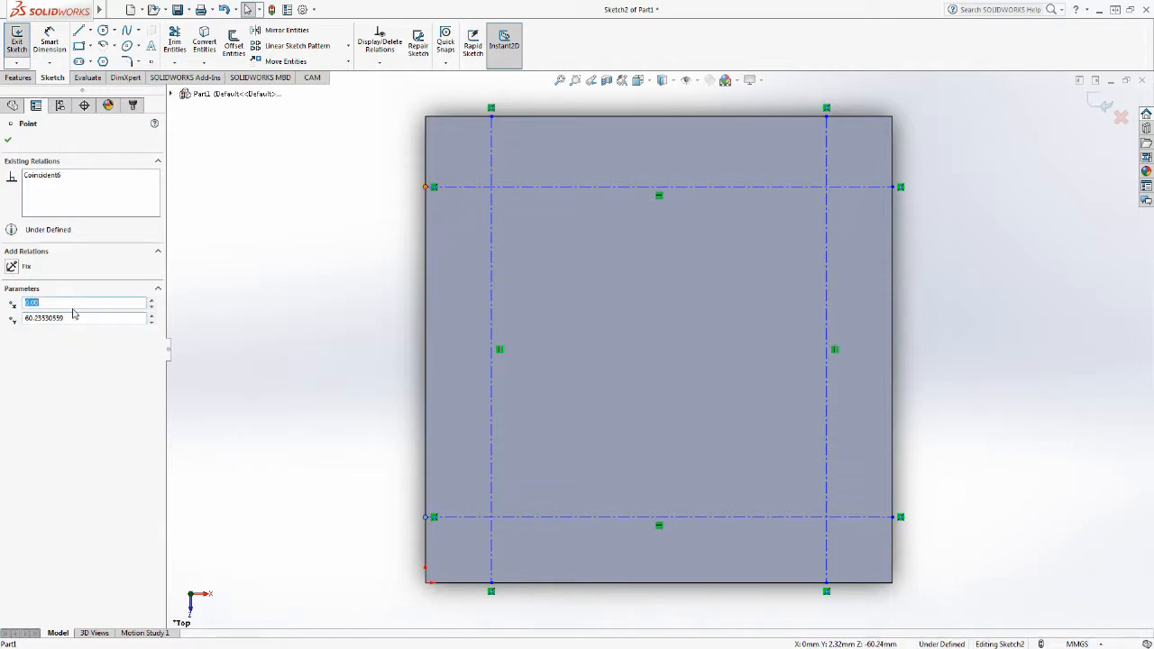
key(Tab)
text(60)
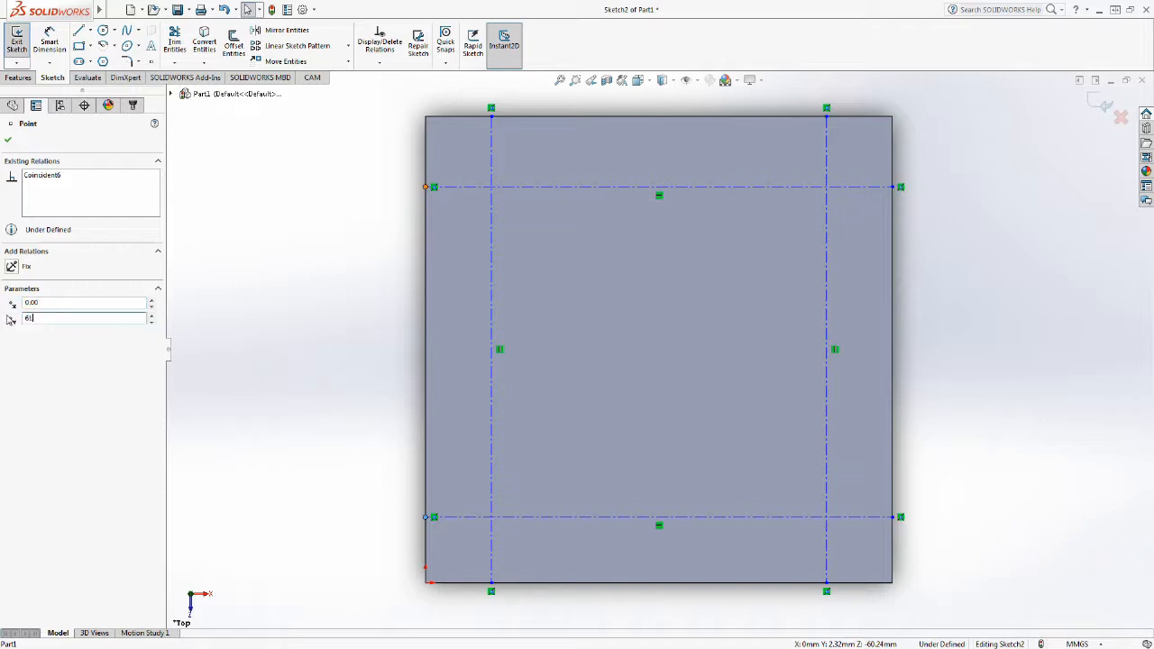
click(8, 139)
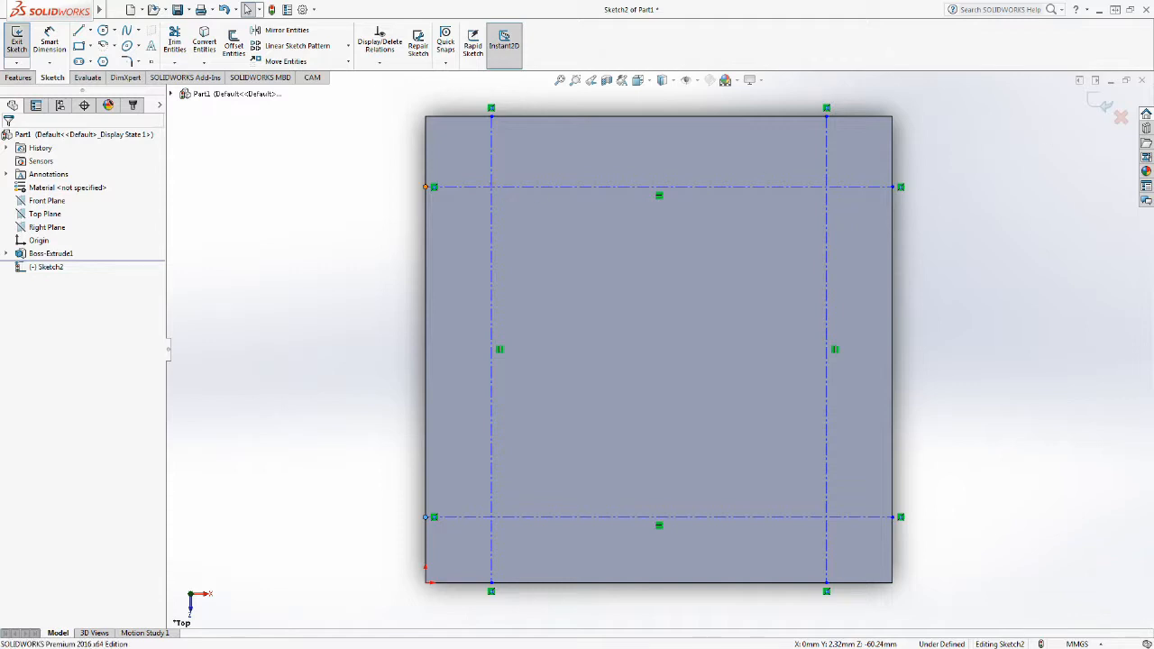
Switch to the photo viewer to look at the throttle quadrant photo, and return to the SolidWorks sketch.
key(alt+Tab)
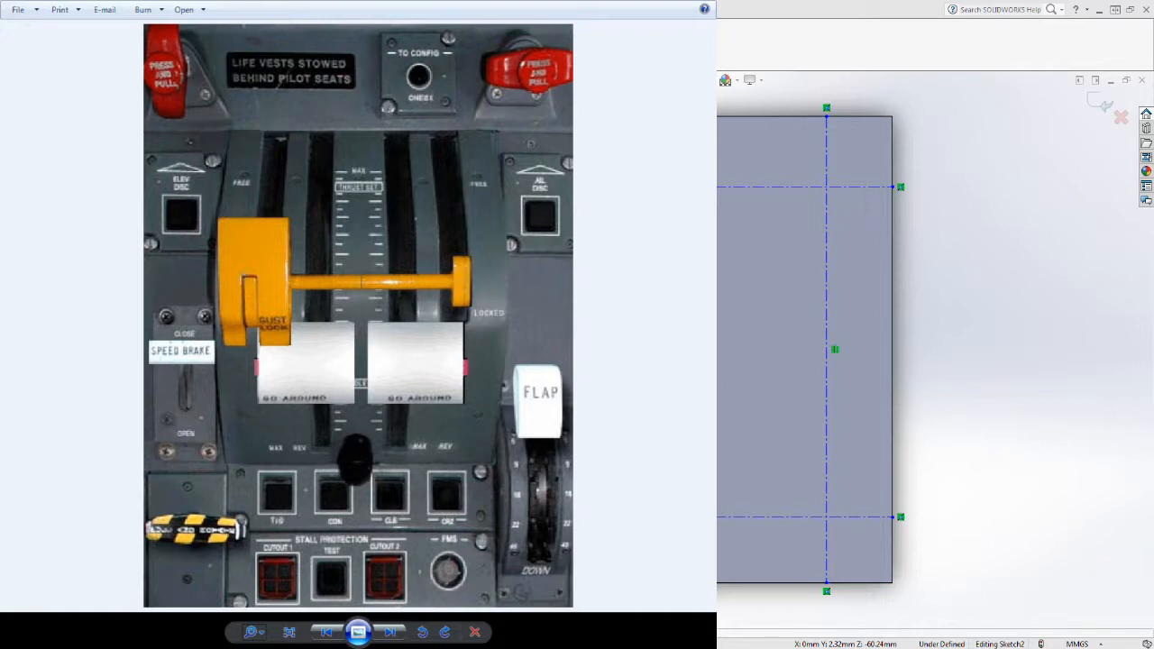
key(Return)
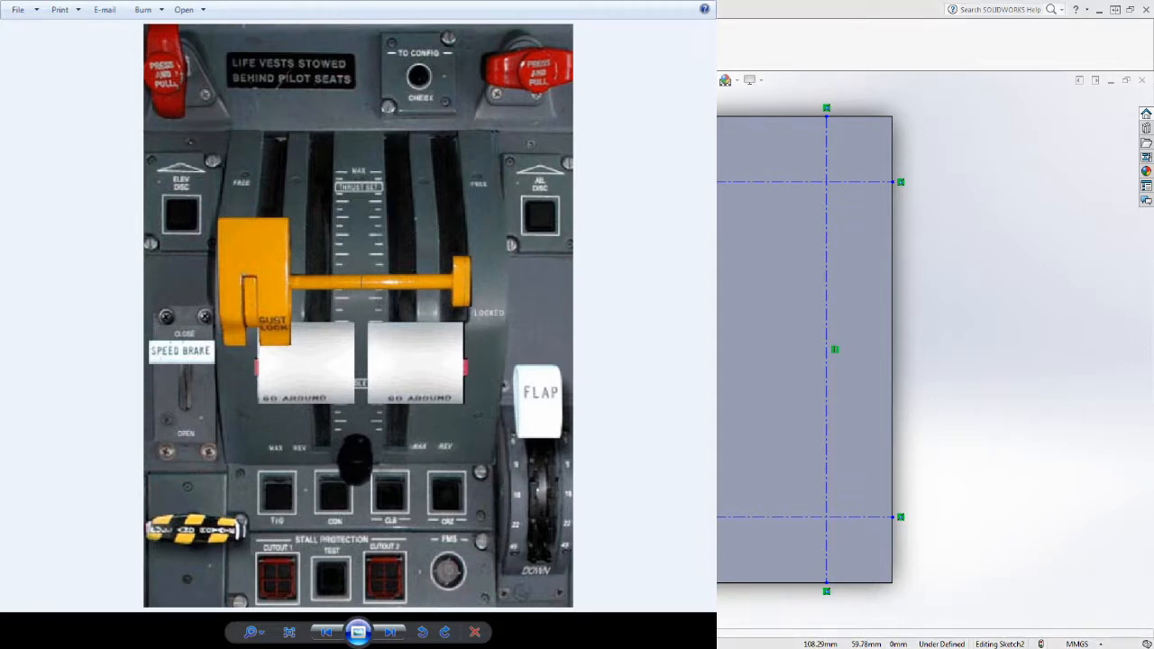
click(752, 20)
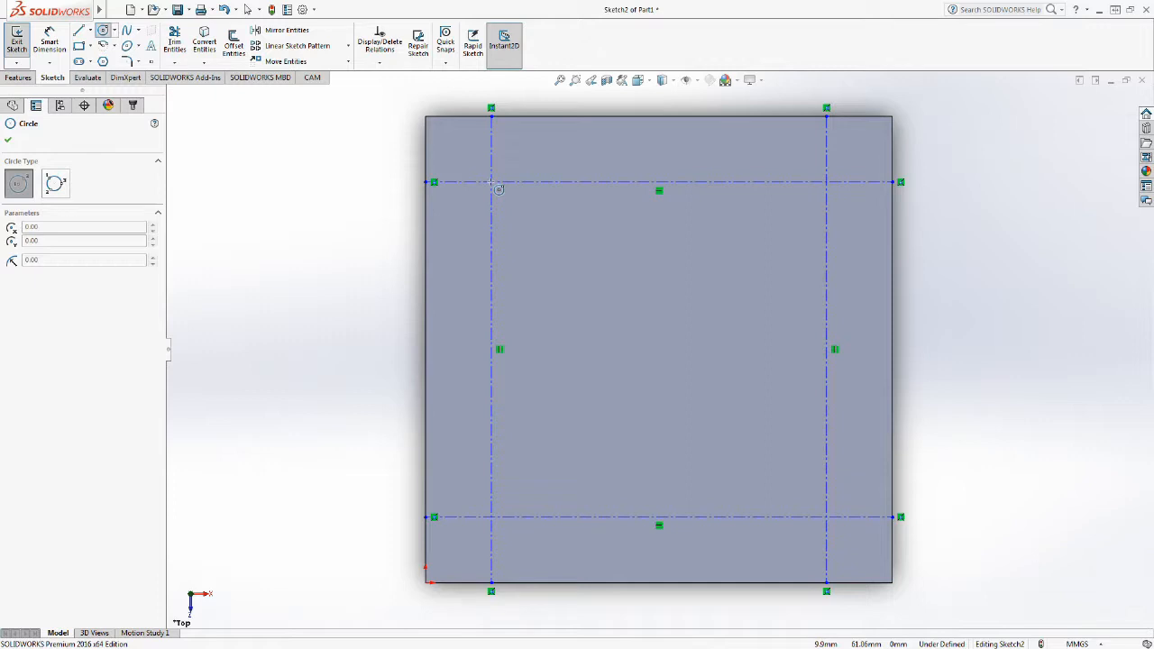
Draw circles of 3 mm radius centered on the lower-left and upper-right centerline intersections.
click(492, 517)
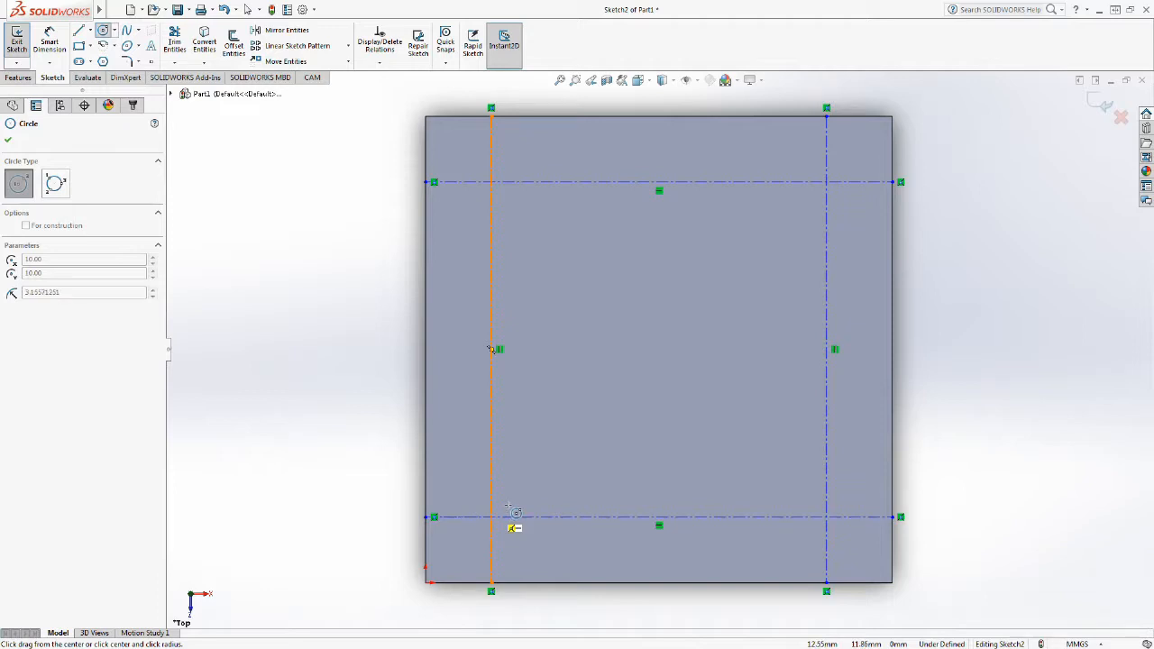
click(510, 507)
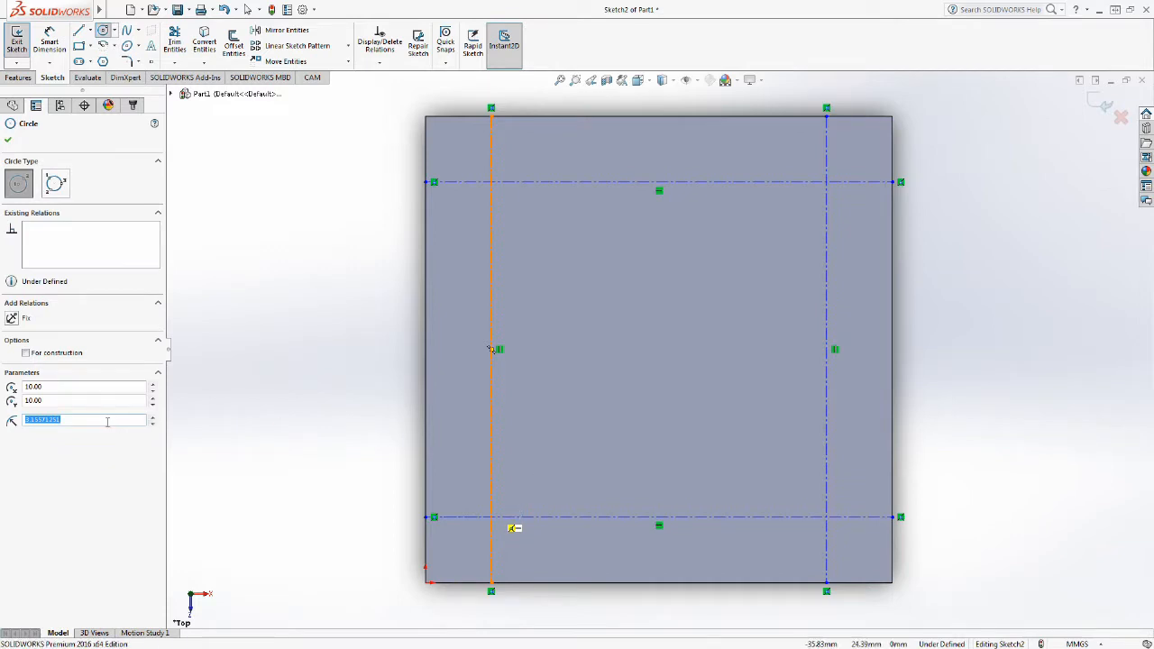
text(3)
click(827, 182)
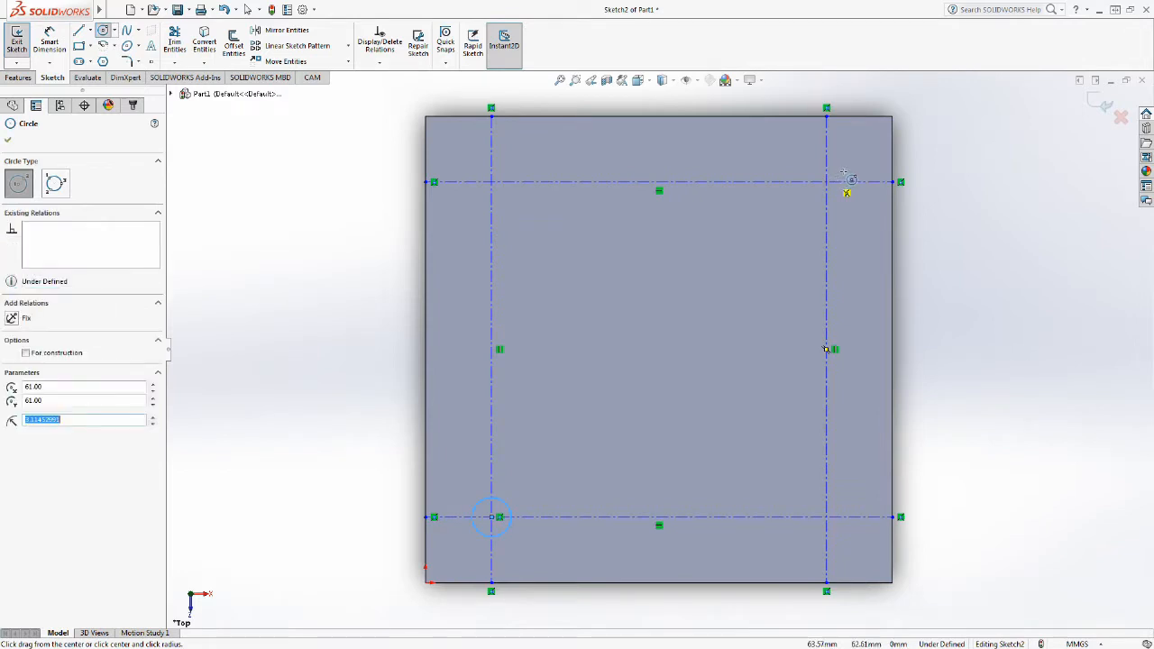
text(3)
key(Return)
Draw circles of 2 mm radius centered on the upper-left and lower-right centerline intersections.
click(491, 182)
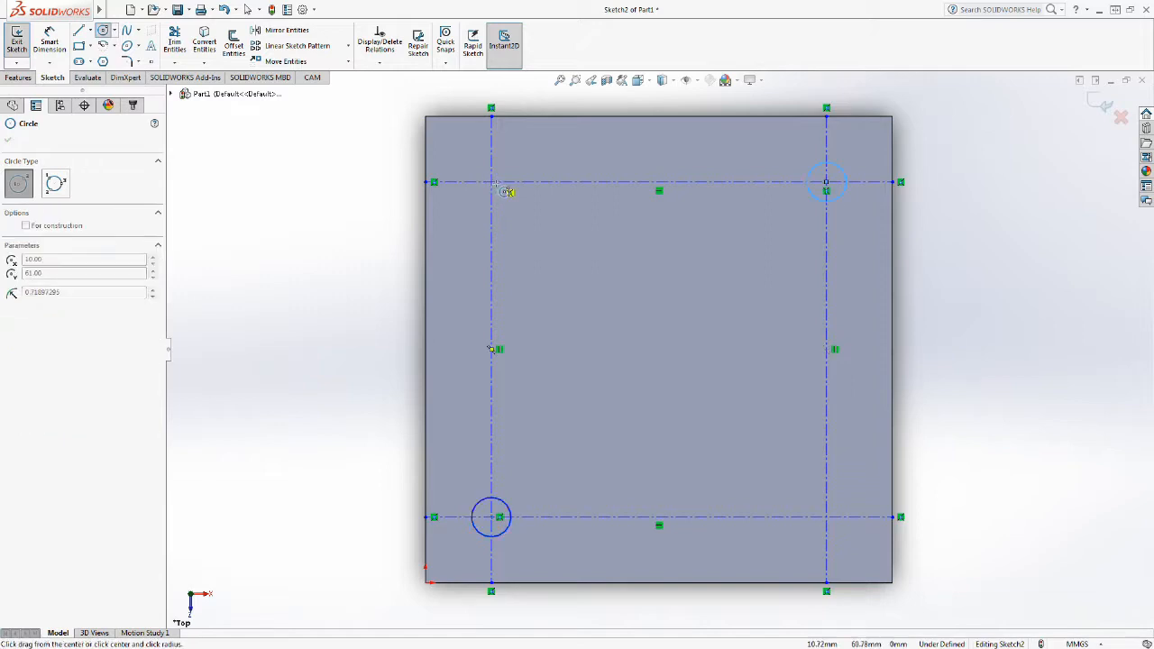
click(498, 188)
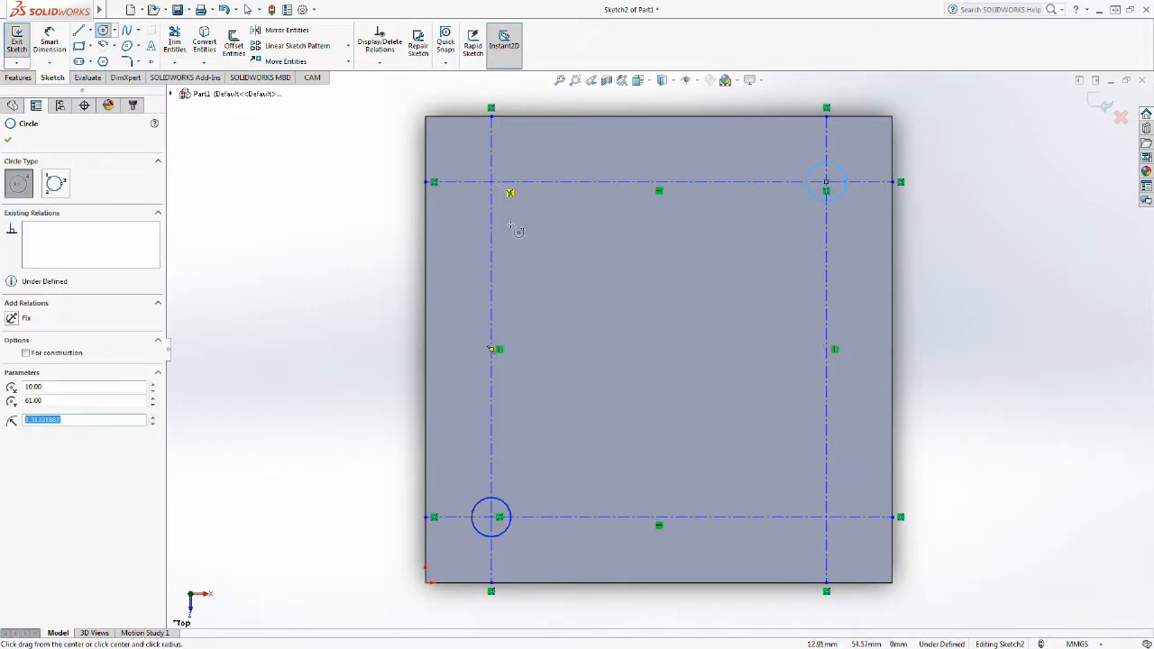
text(3)
key(Return)
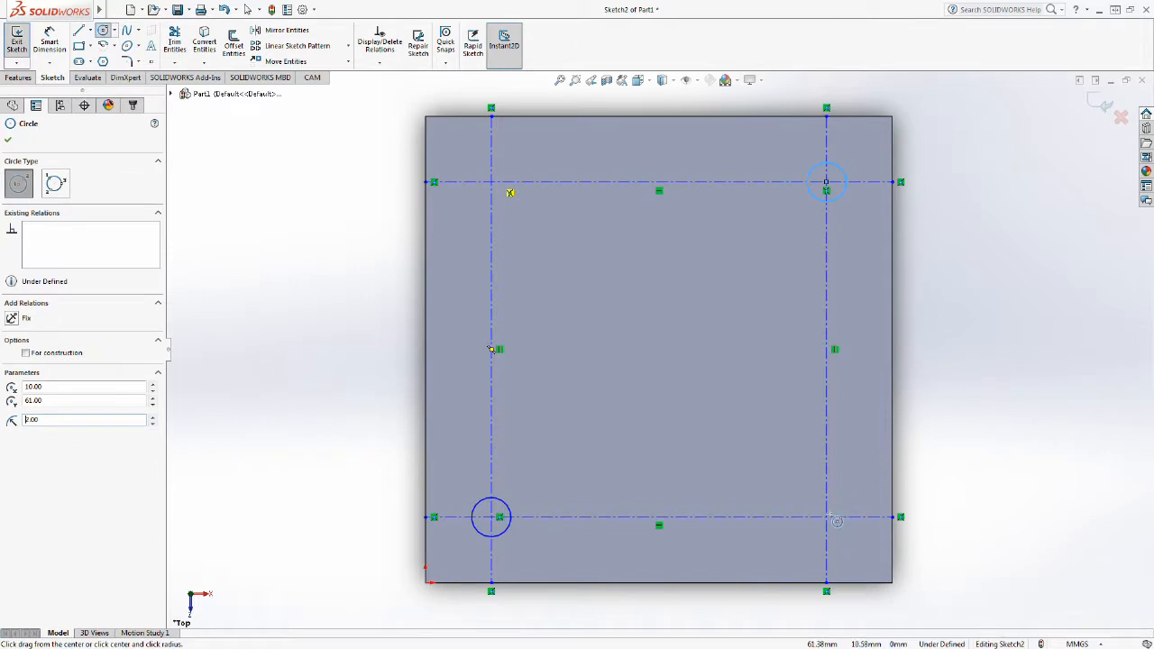
click(827, 517)
click(837, 511)
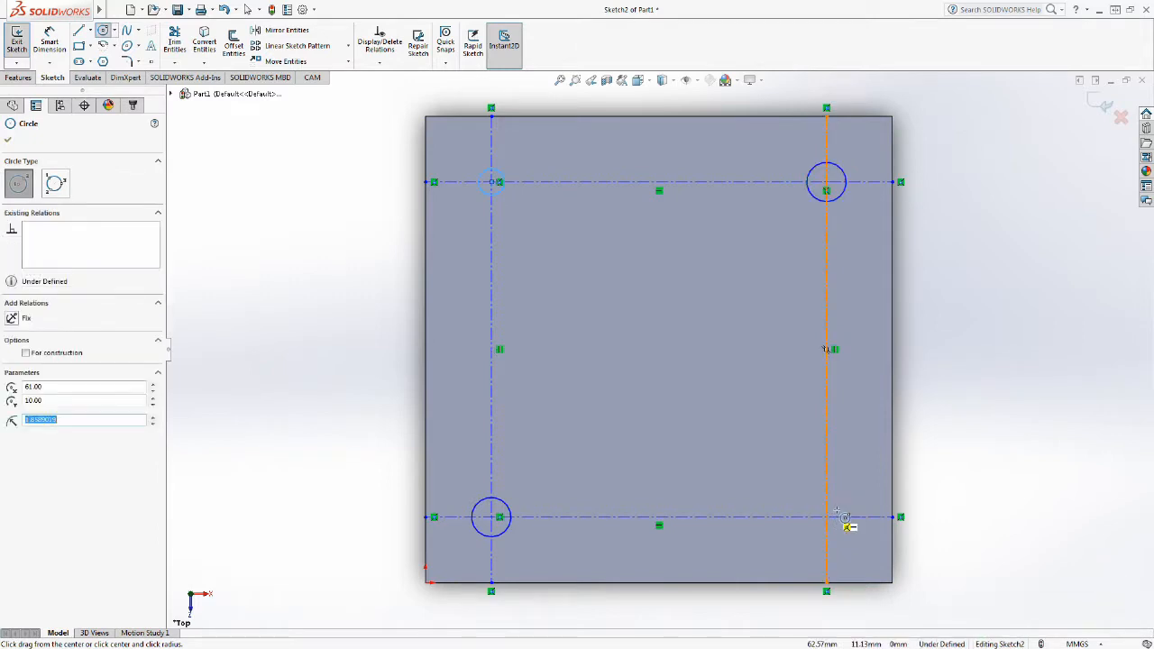
text(3)
key(Return)
click(8, 140)
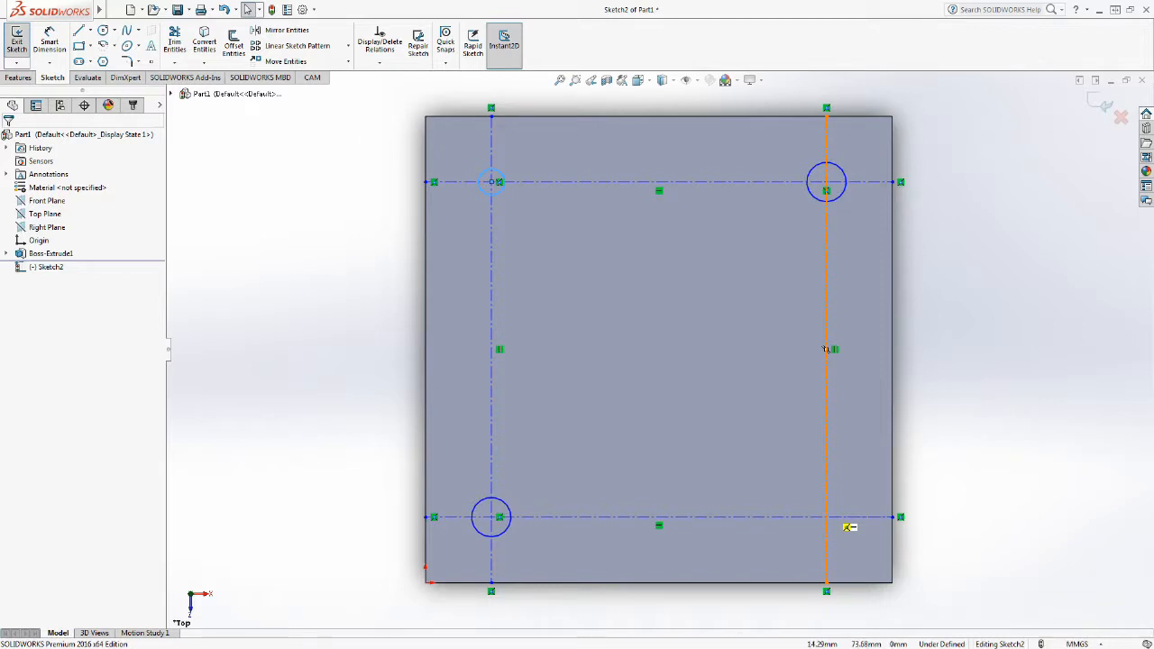
Switch to the photo viewer and examine the throttle levers and their slots up close in the cockpit photo.
key(alt+Tab)
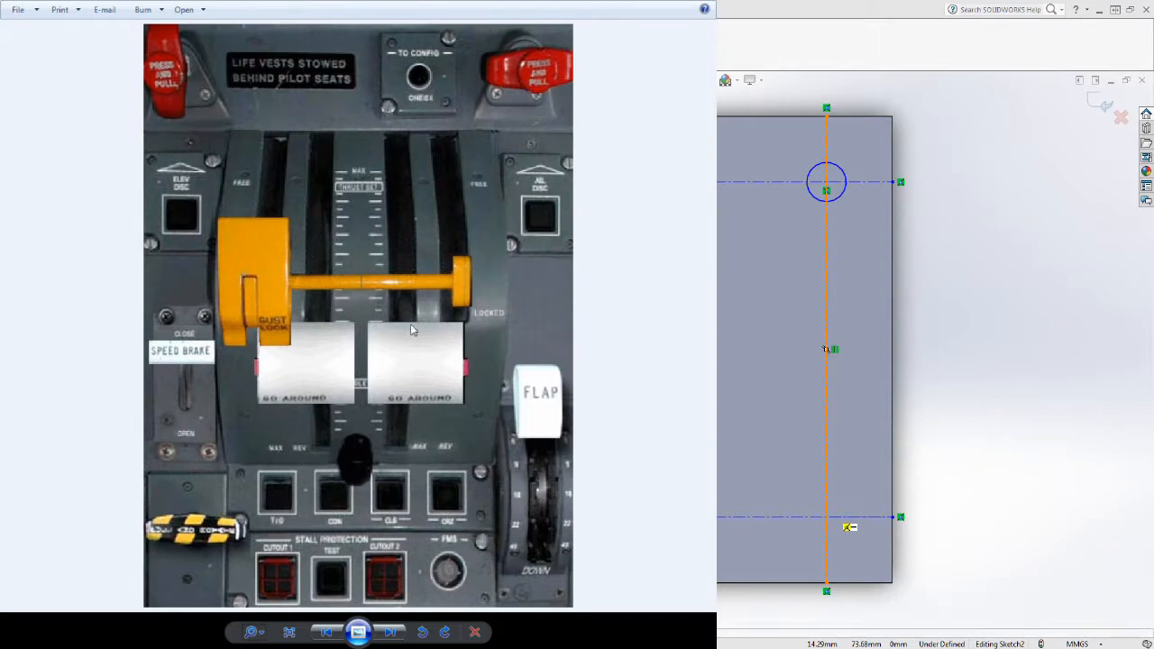
scroll(262, 631, up, 3)
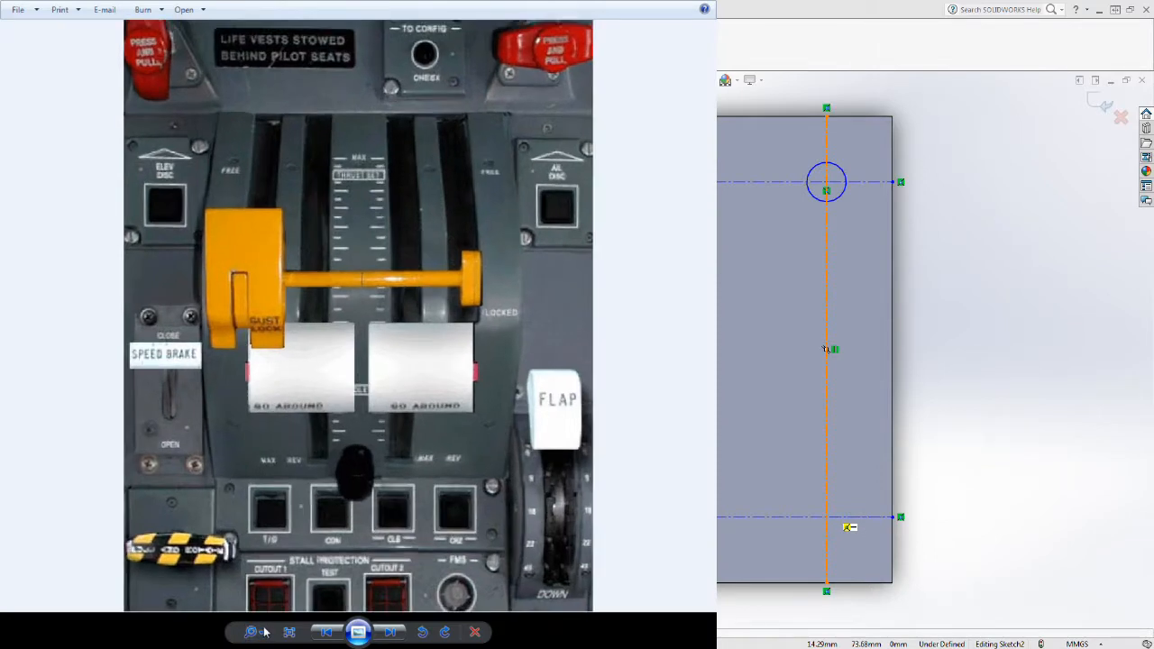
drag(415, 178, 416, 261)
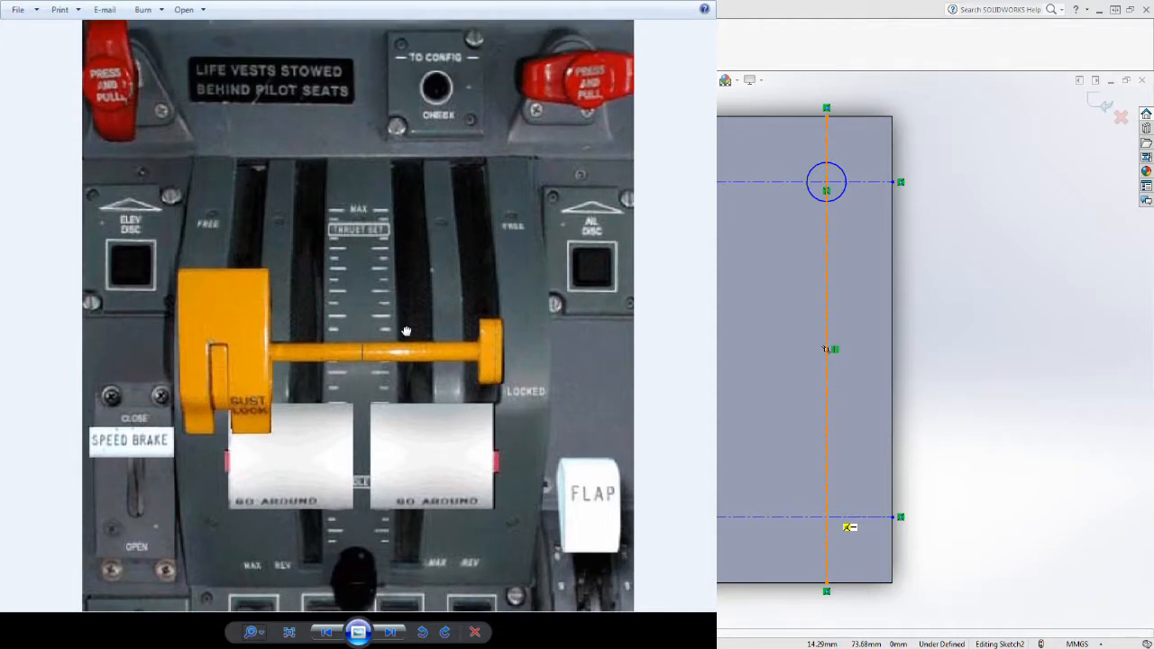
scroll(252, 630, up, 1)
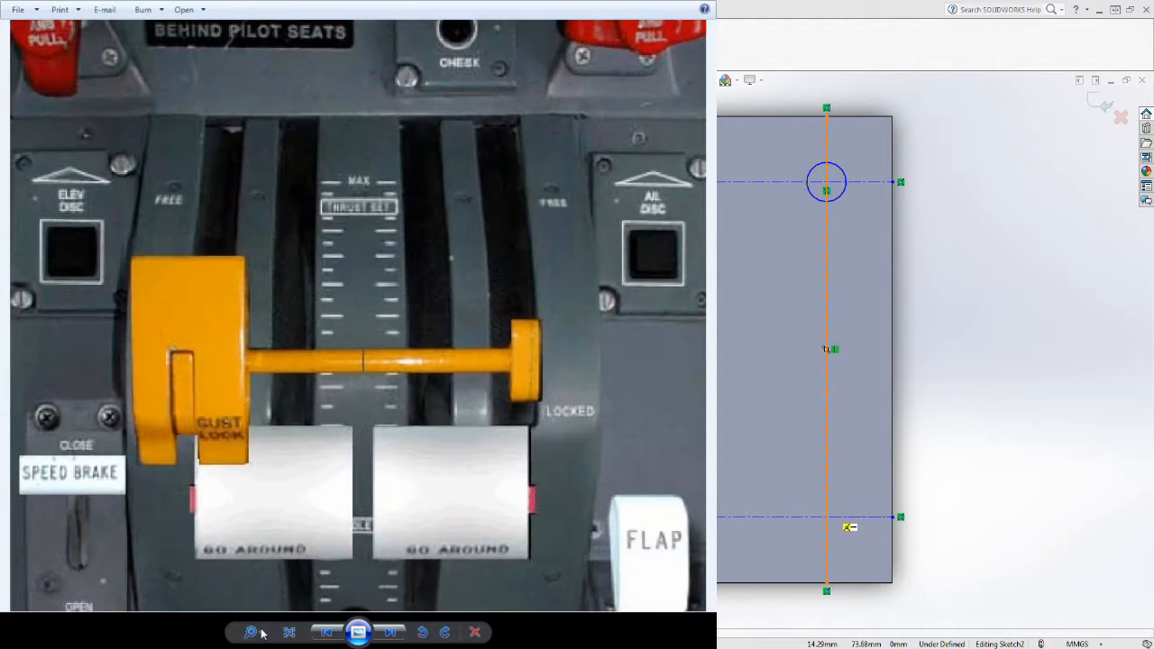
drag(412, 249, 396, 326)
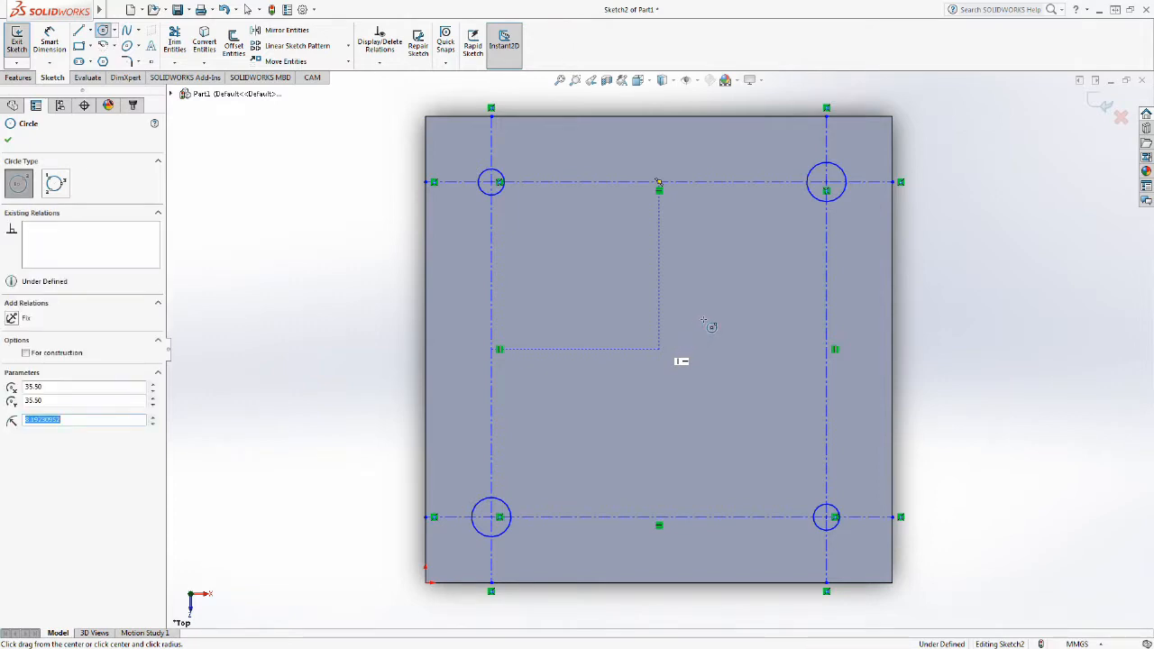
Give the circle at the plate's center a radius of 7.5 mm and exit the sketch.
text(7.50)
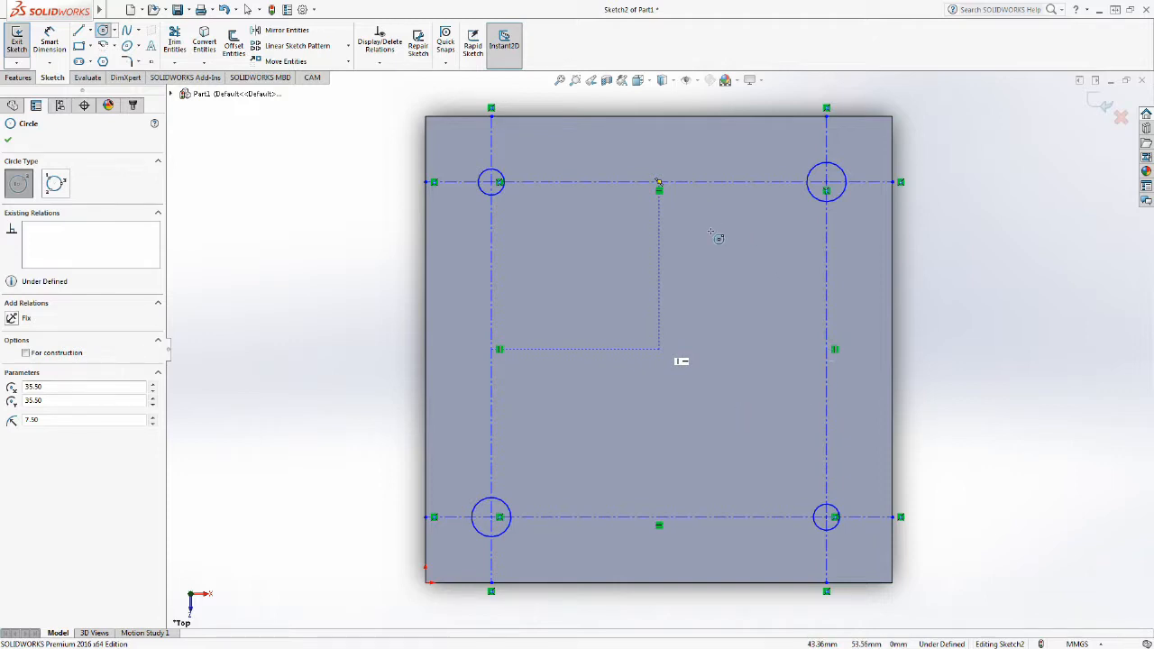
click(9, 139)
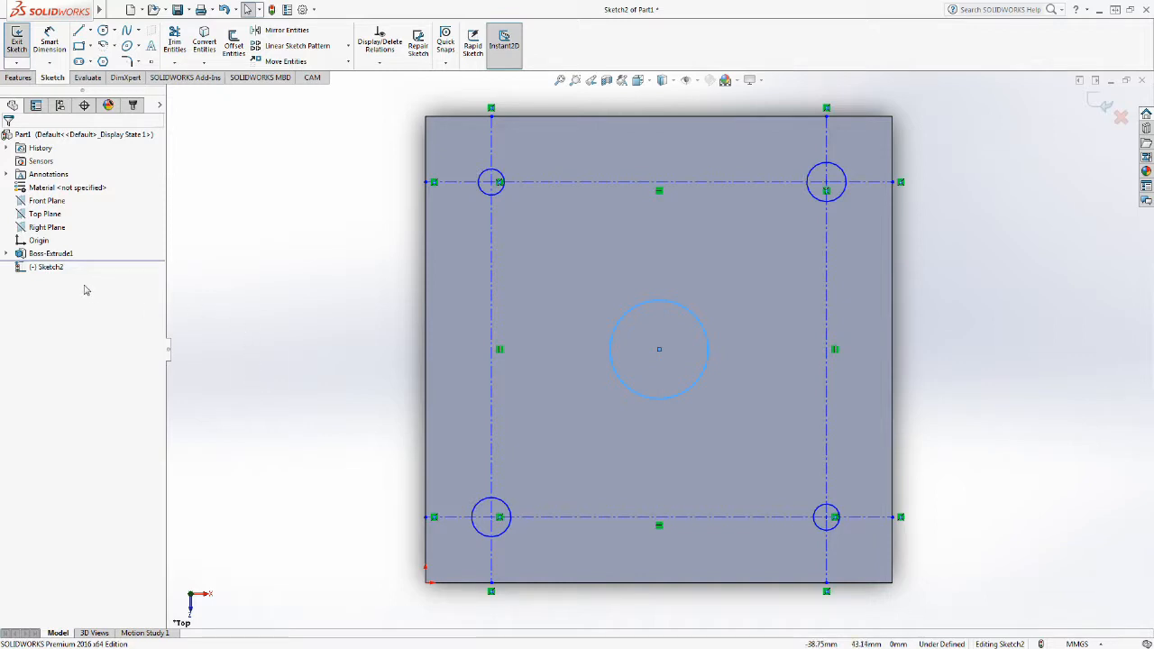
click(24, 42)
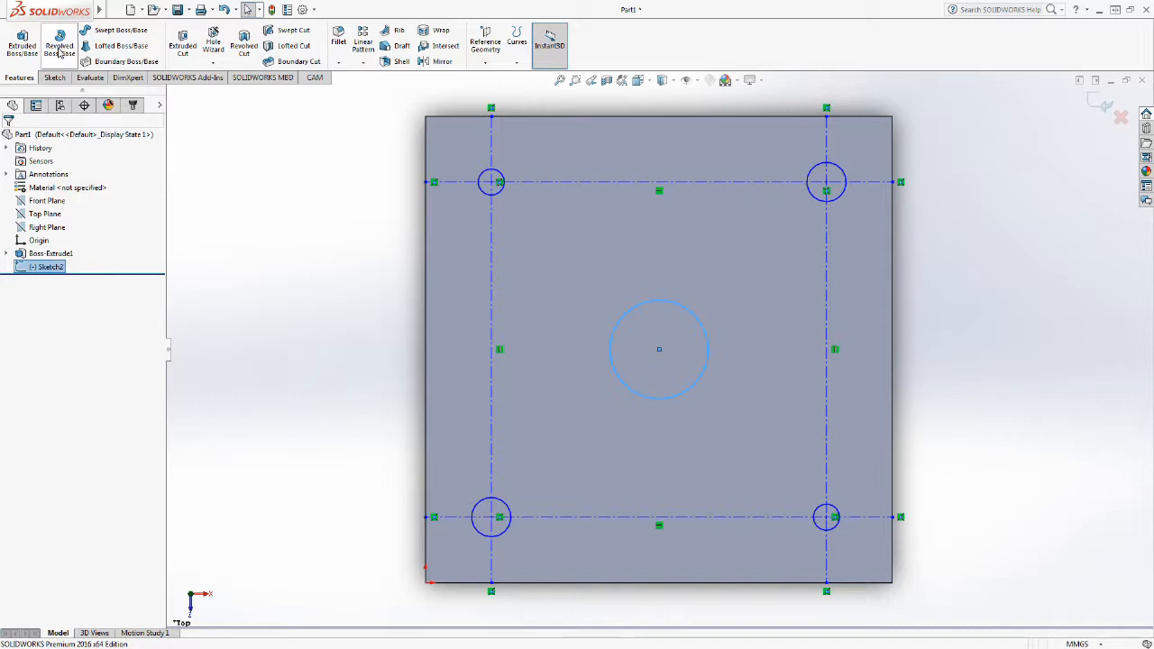
Cut the four corner circles and the central circle through the plate with a blind Extruded Cut 2.32 mm deep.
click(184, 45)
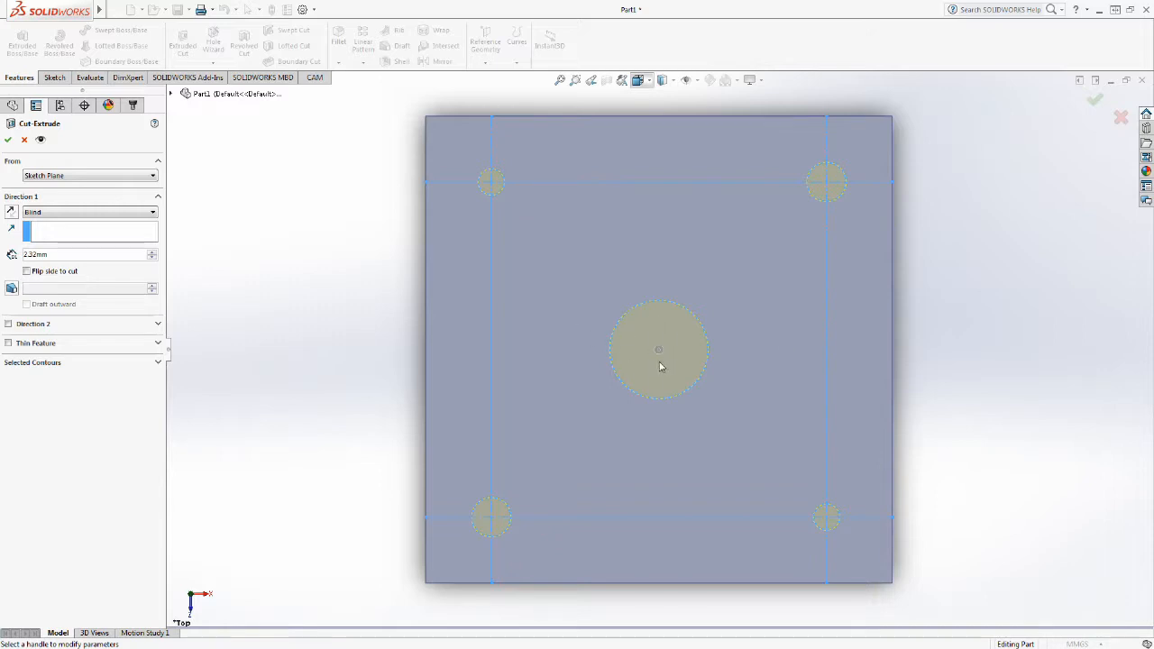
key(ctrl+7)
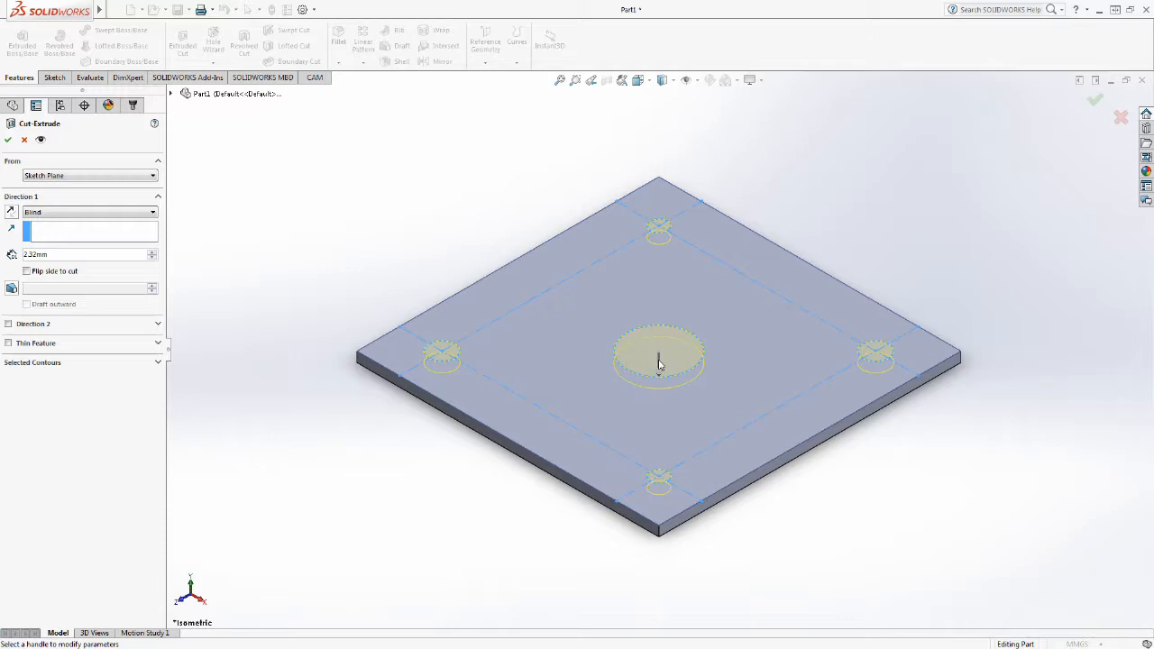
click(659, 363)
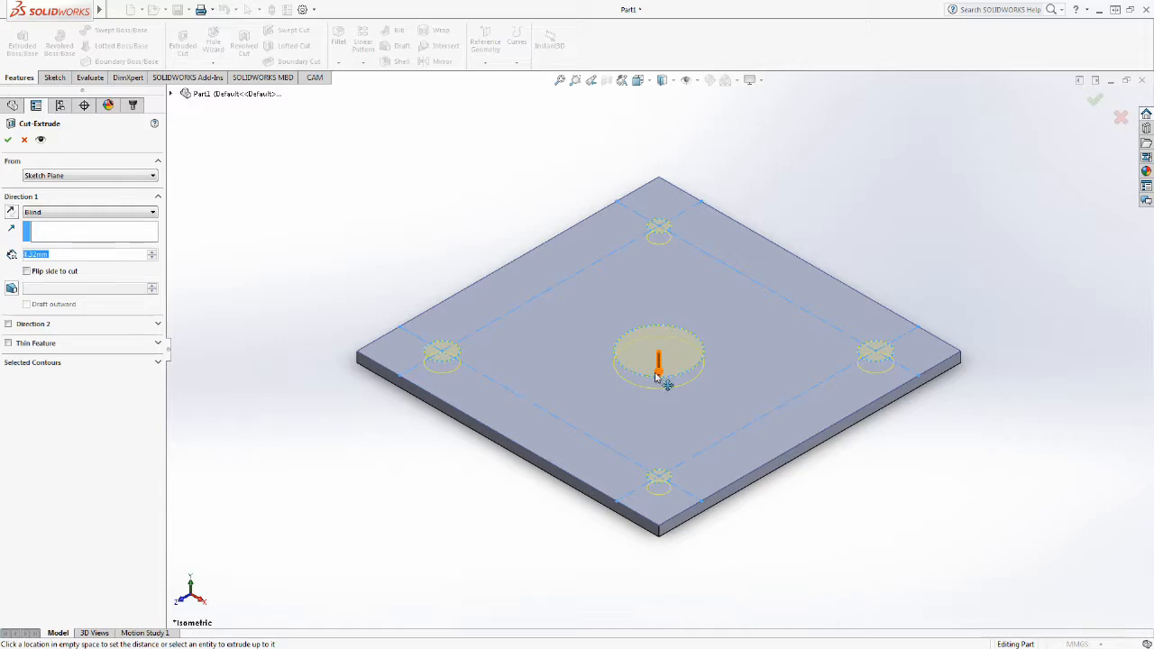
click(659, 370)
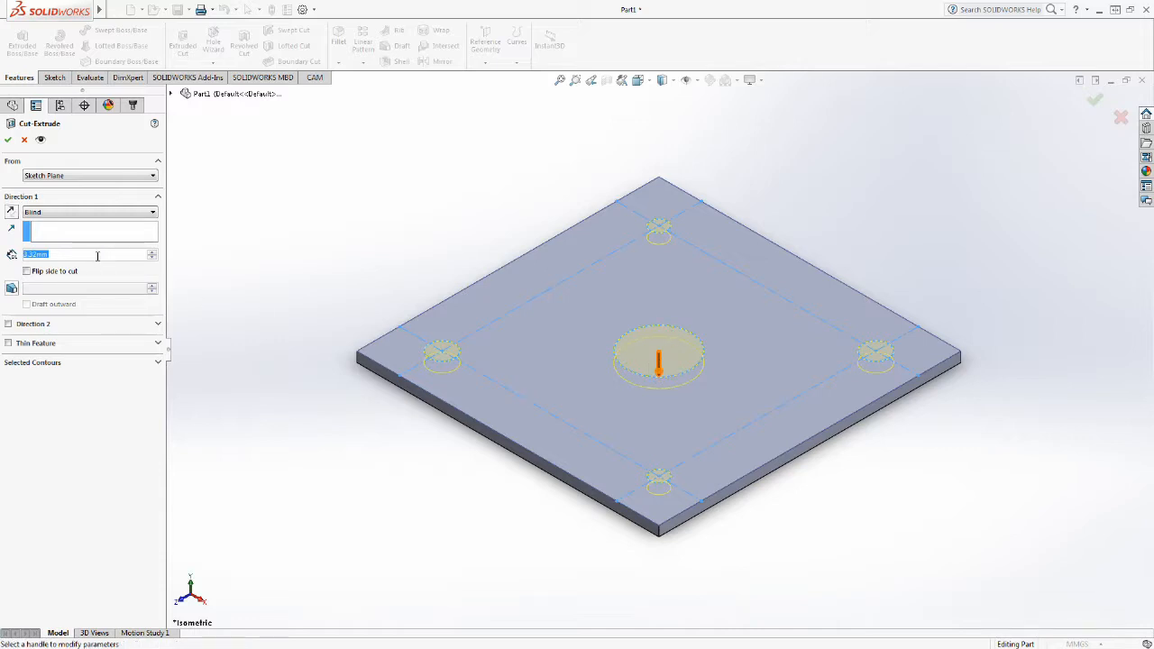
text(2)
key(Tab)
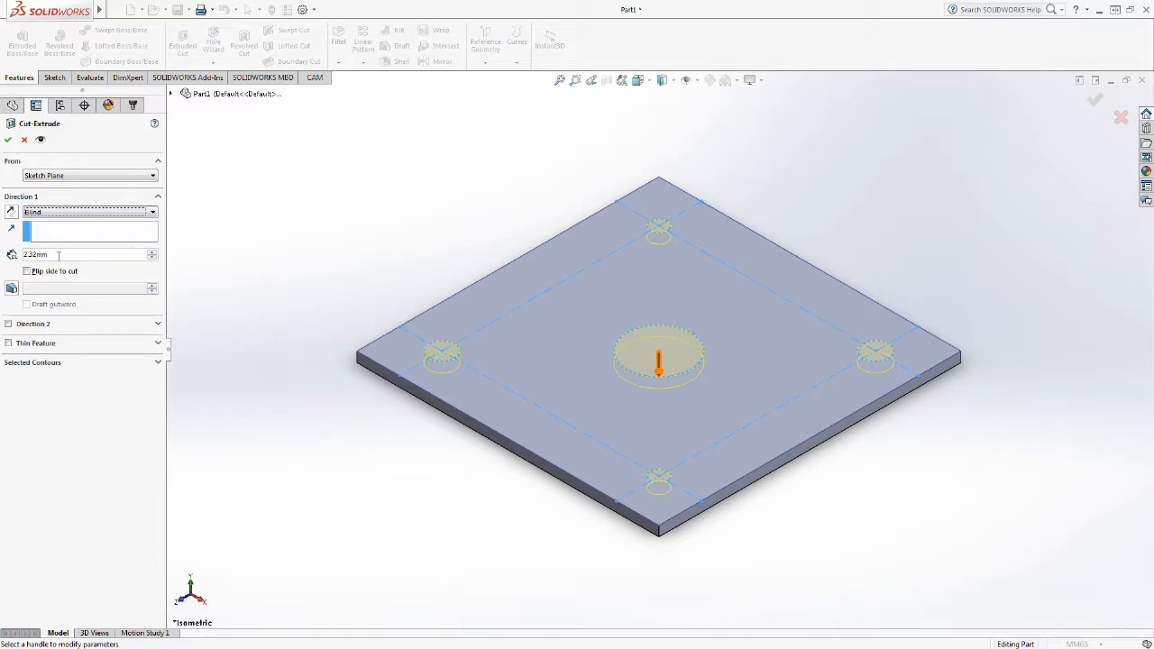
click(9, 141)
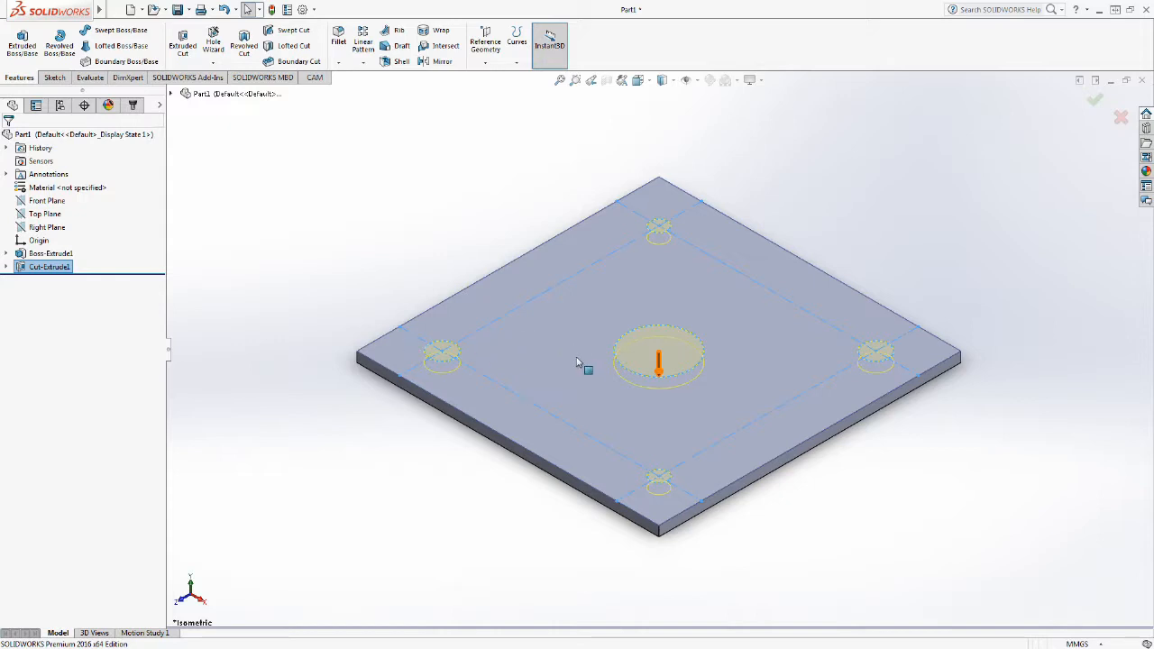
click(602, 410)
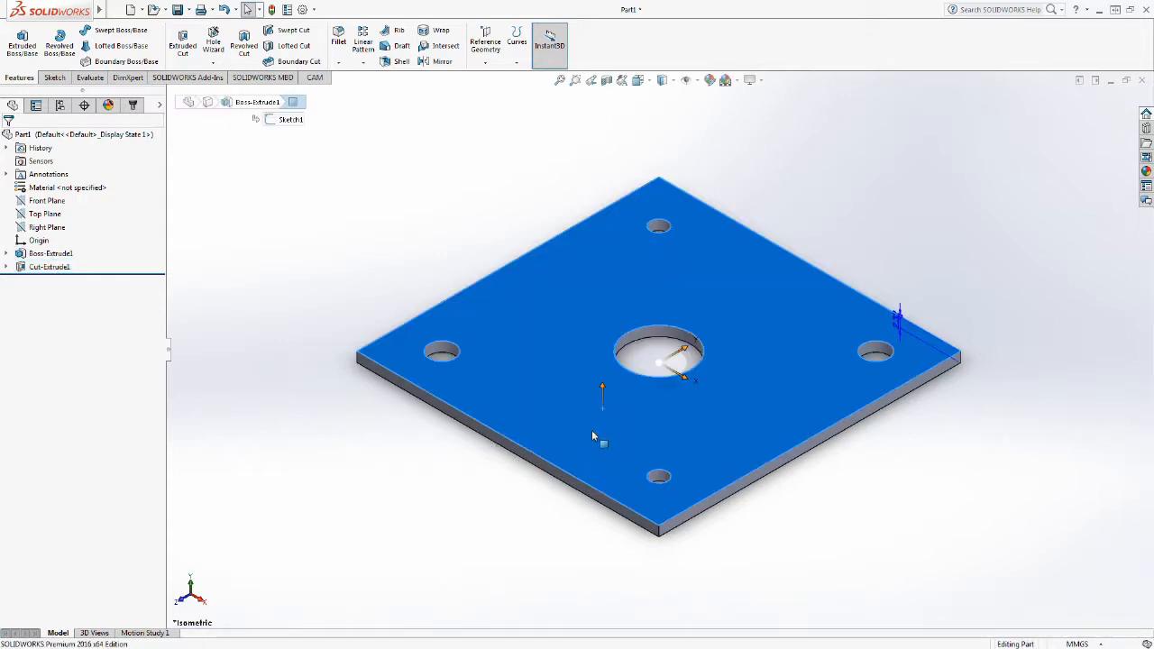
middle_drag(593, 434, 600, 551)
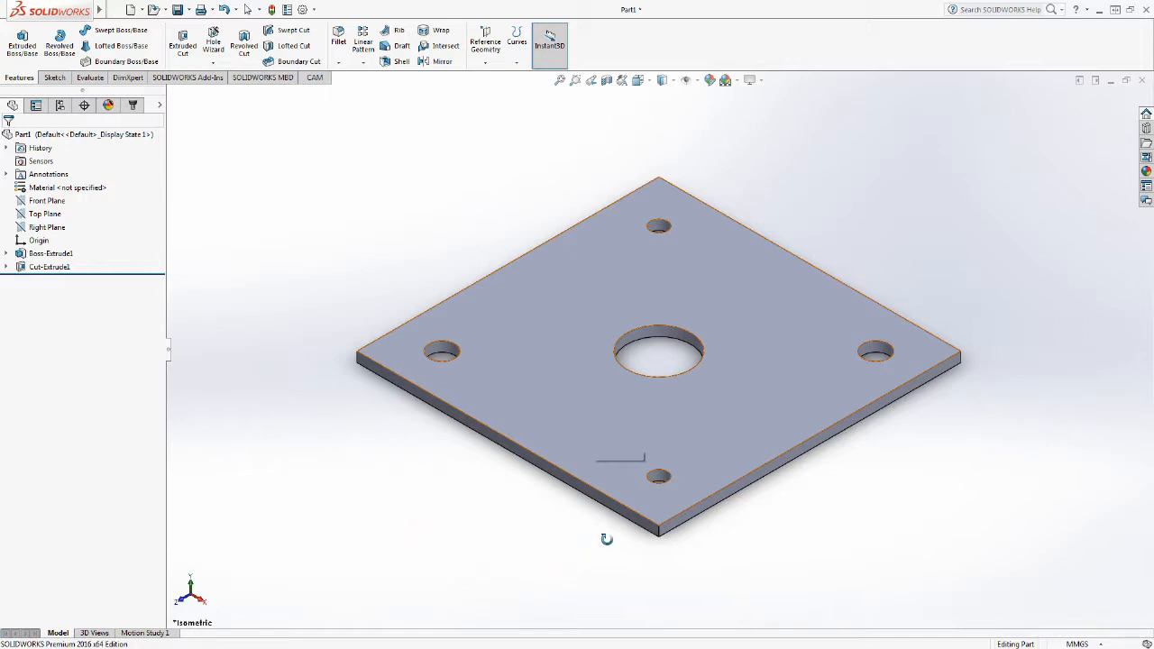
key(Escape)
click(640, 83)
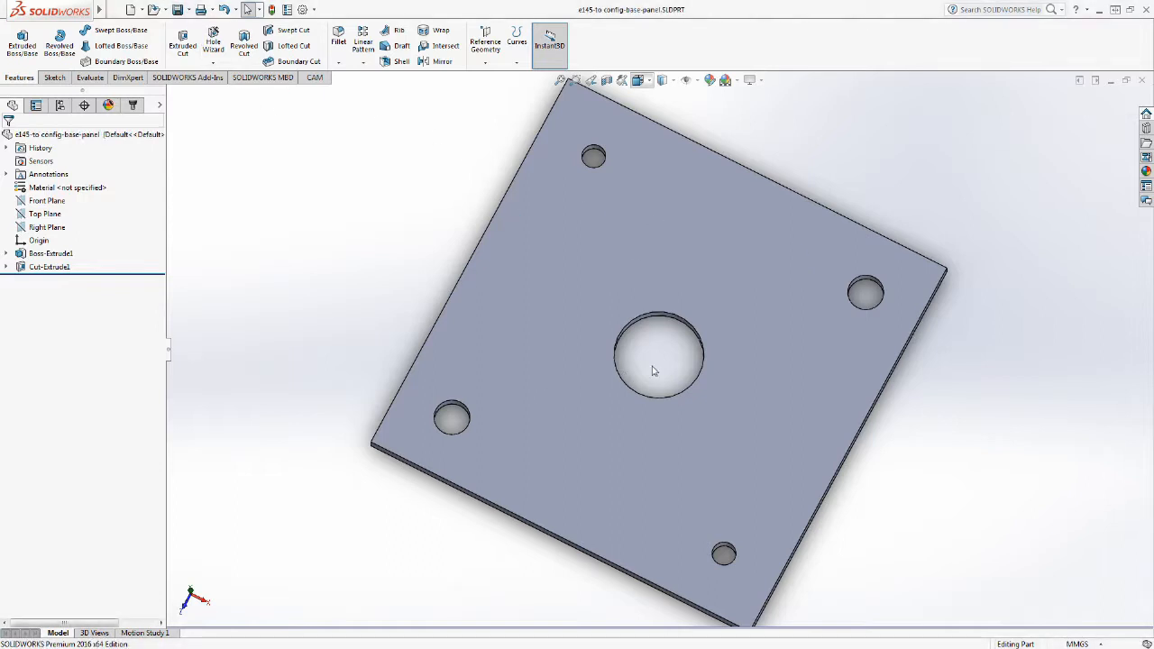
key(ctrl+5)
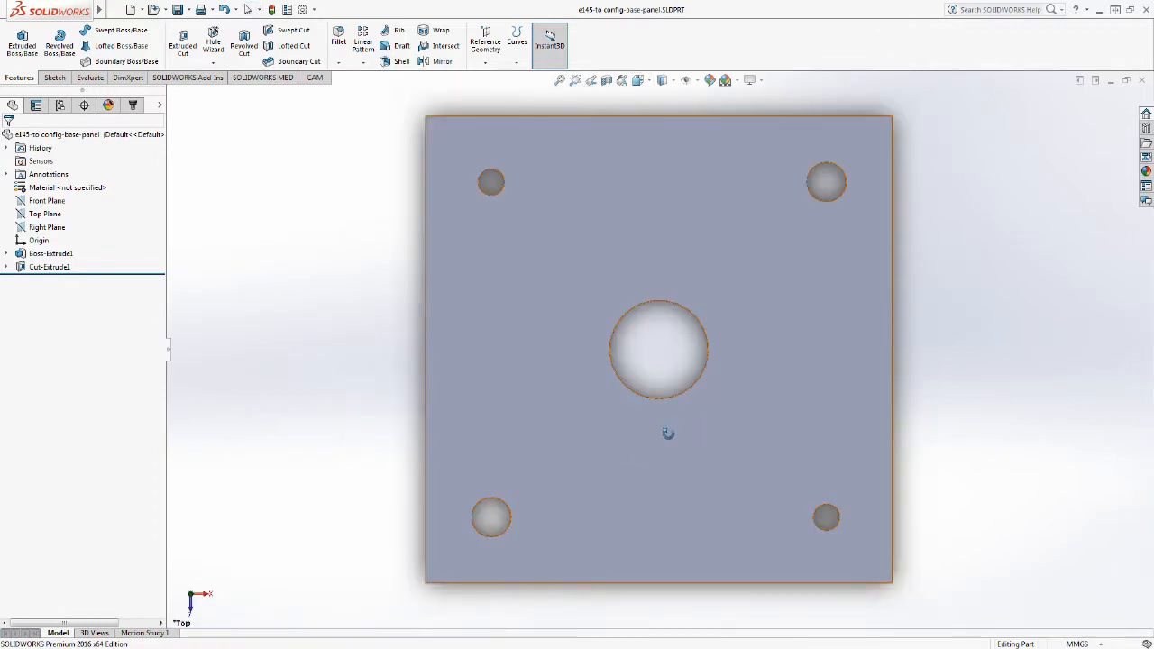
key(Escape)
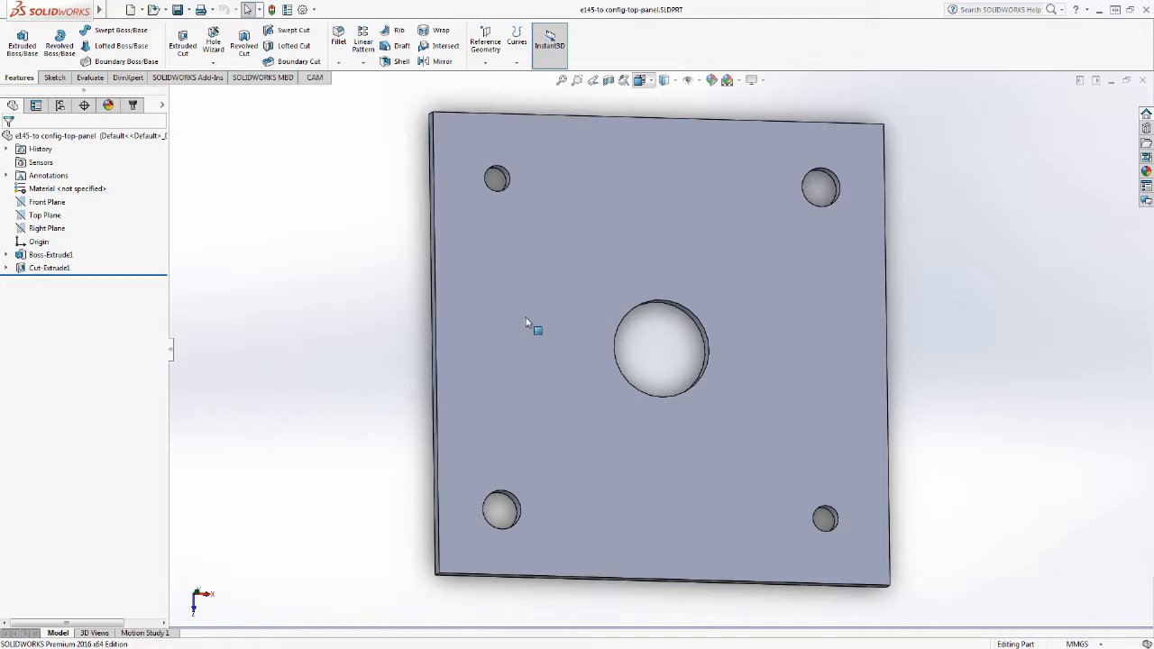
Reopen the hole cut's sketch and draw circles of 5 mm radius centered on the lower-left and upper-right holes.
click(60, 270)
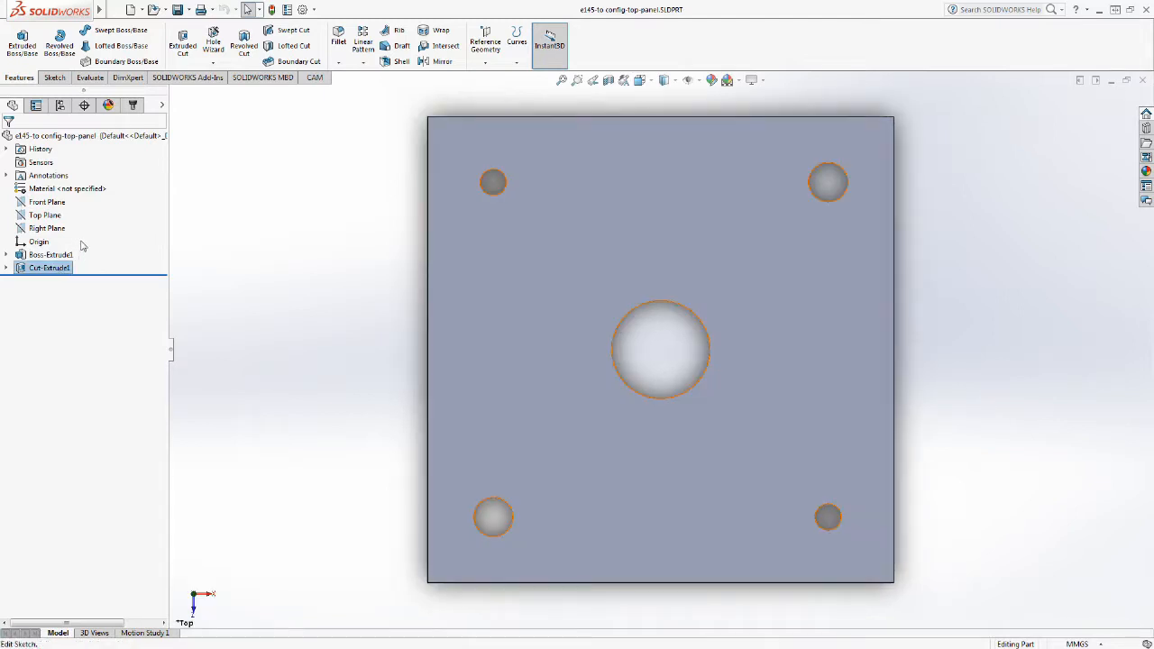
click(85, 245)
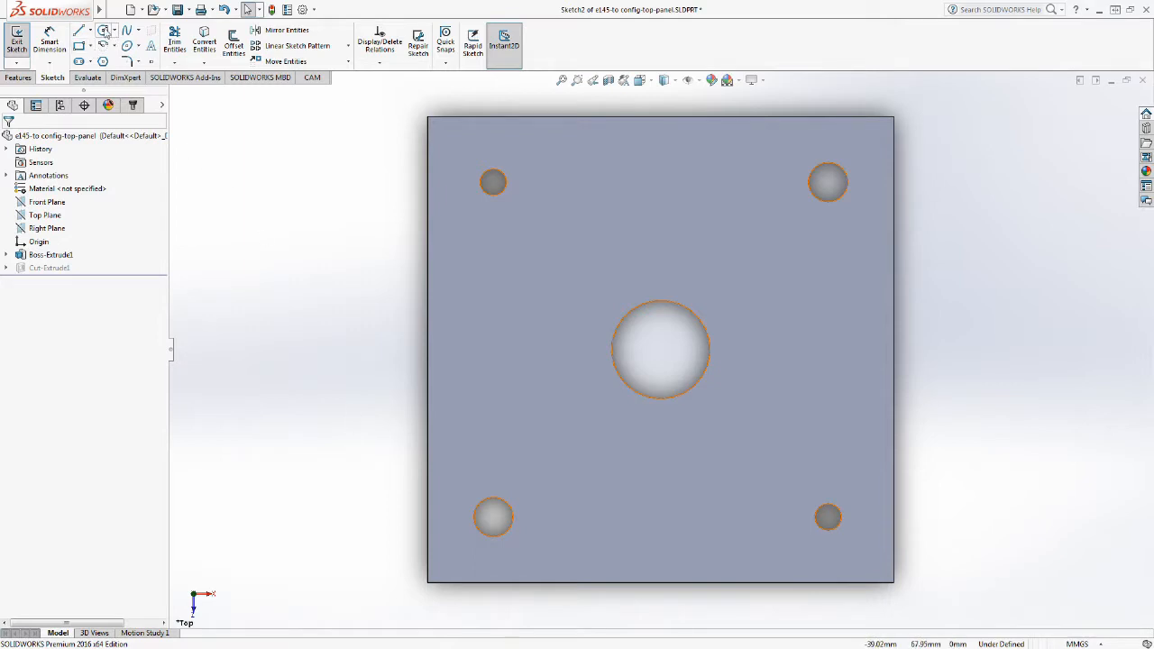
click(105, 31)
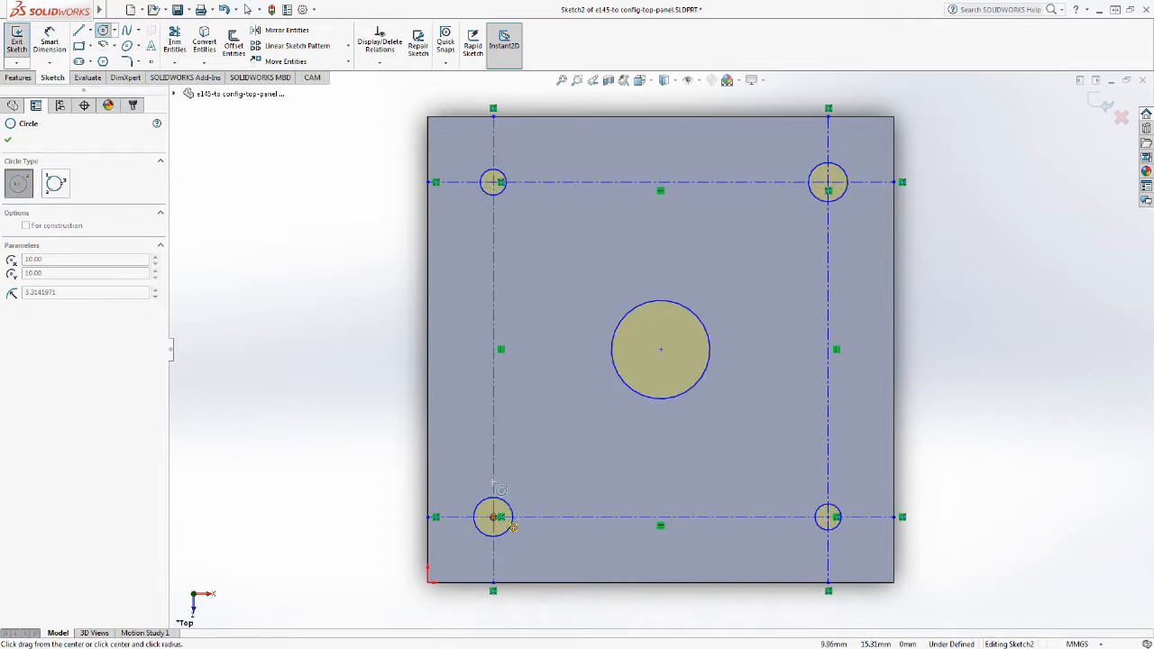
click(511, 525)
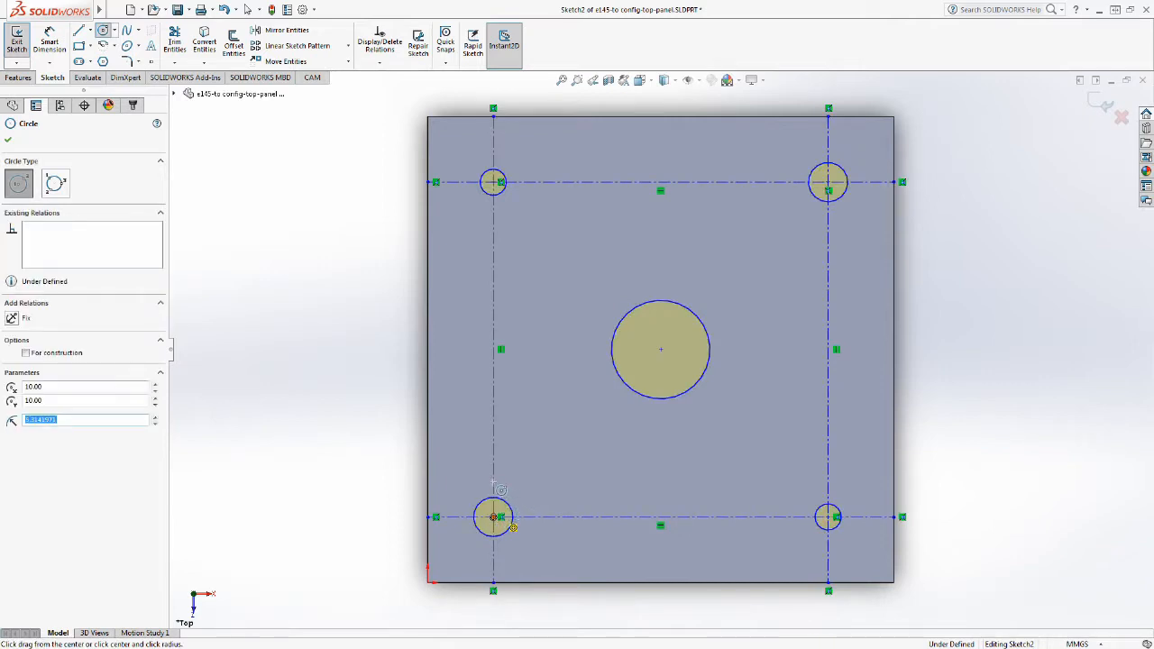
text(5)
click(829, 183)
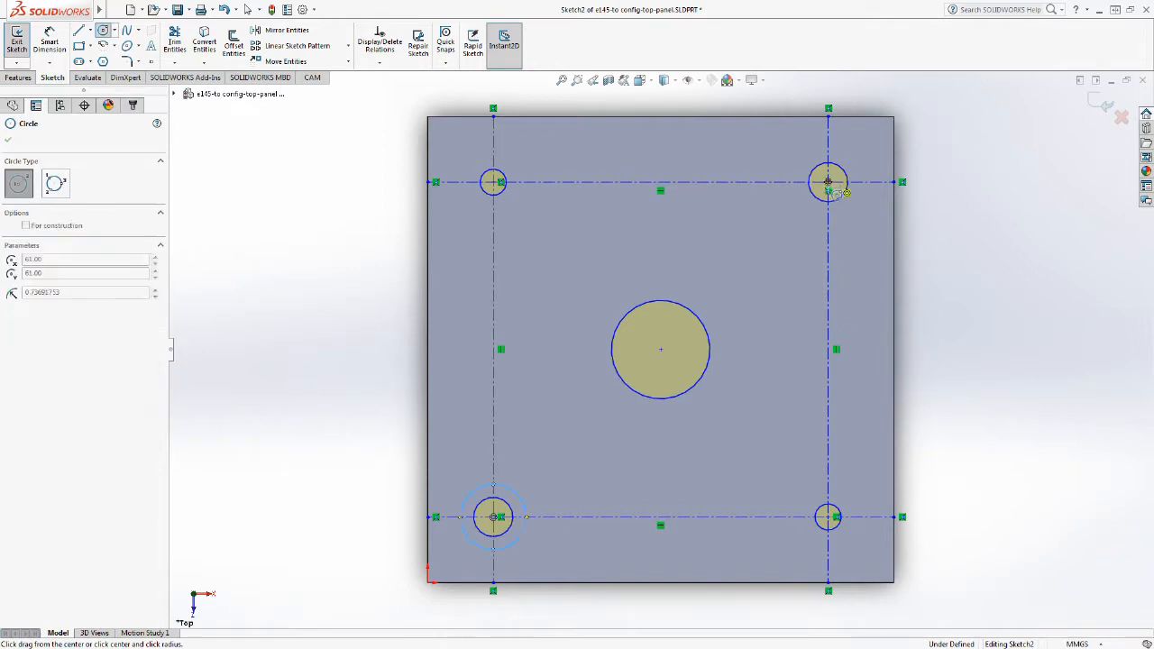
click(845, 191)
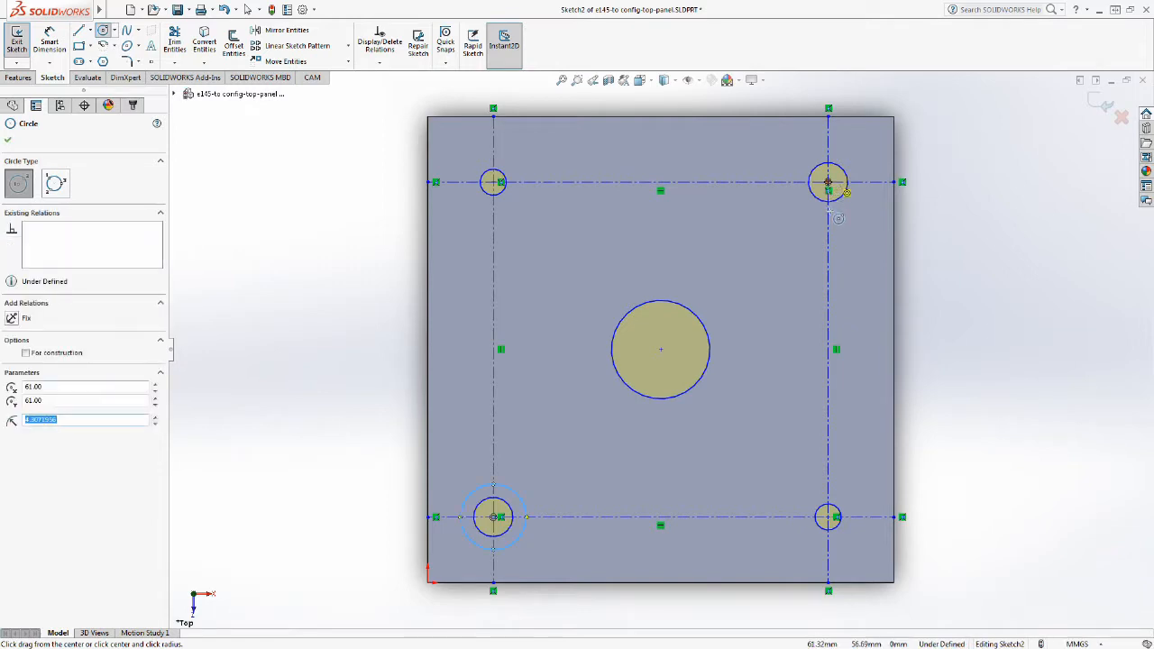
text(5)
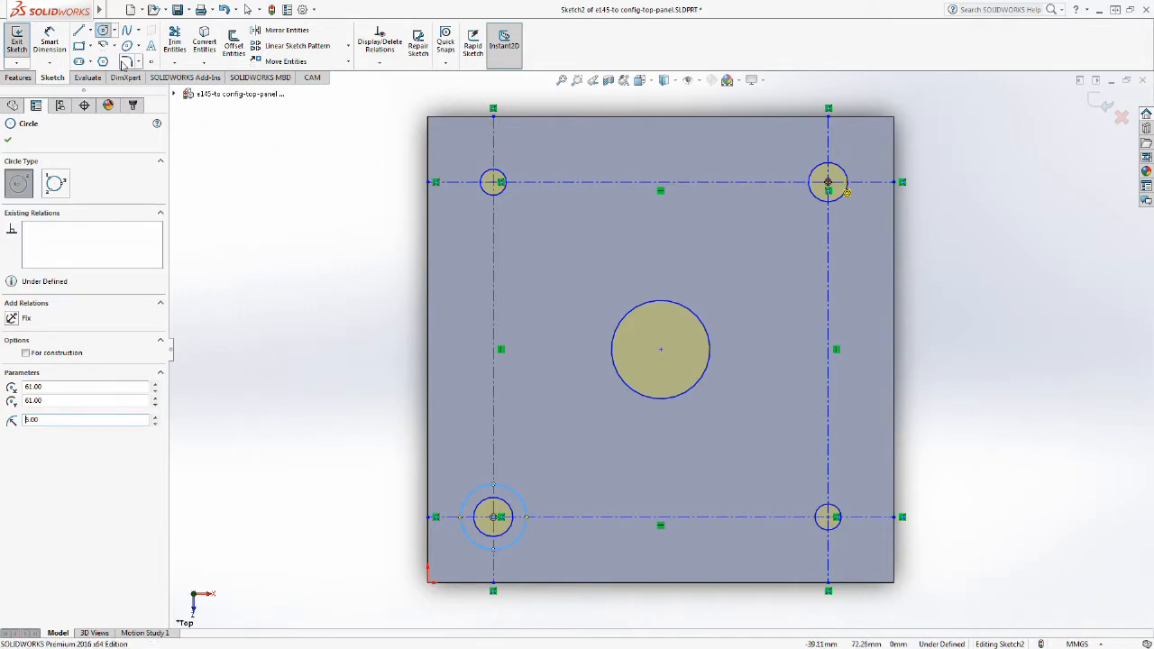
Enclose the plate's upper-right corner with connected lines tangent to the 5 mm radius circle, 10 mm to each edge and 15 mm along the edges.
click(78, 30)
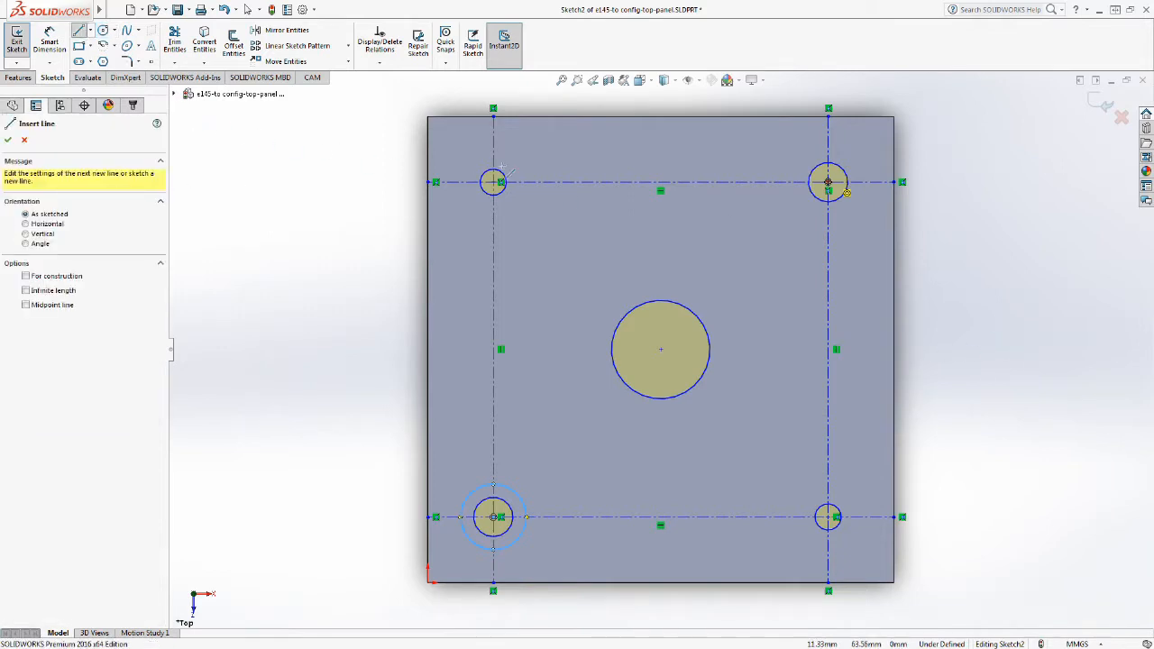
click(798, 183)
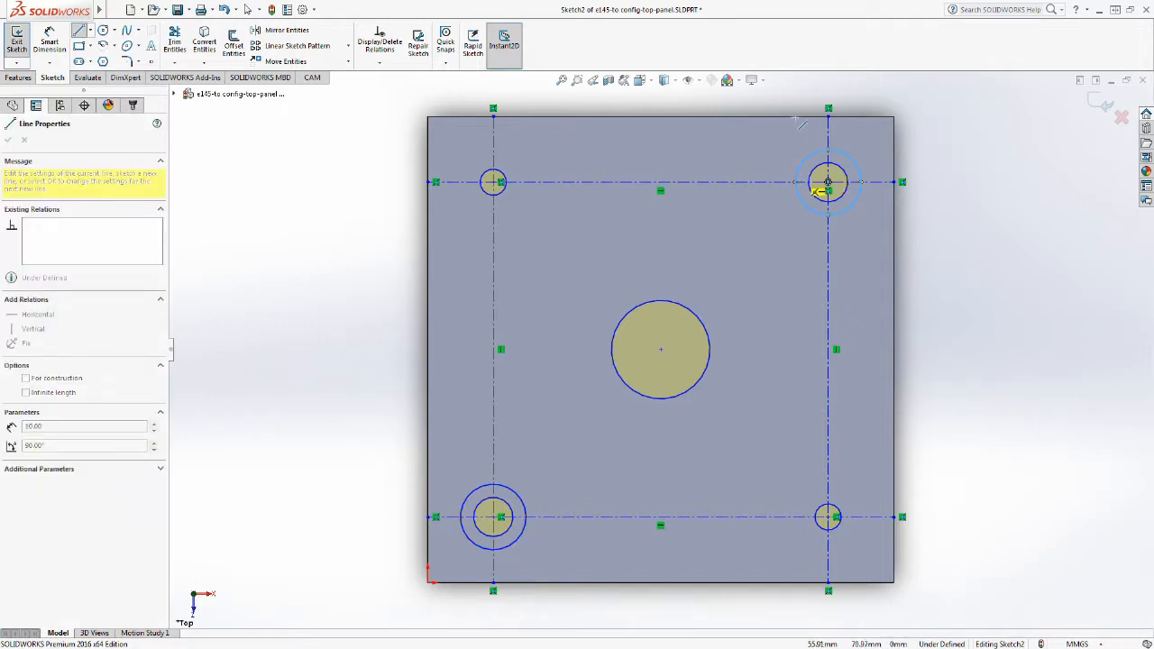
click(797, 117)
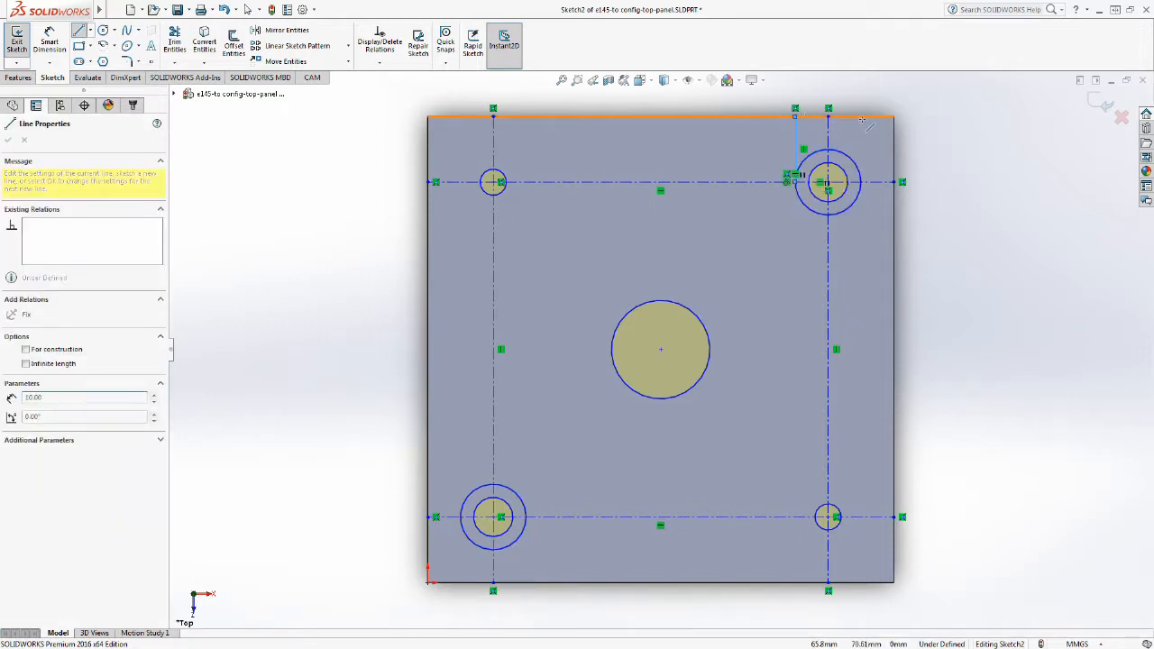
click(892, 118)
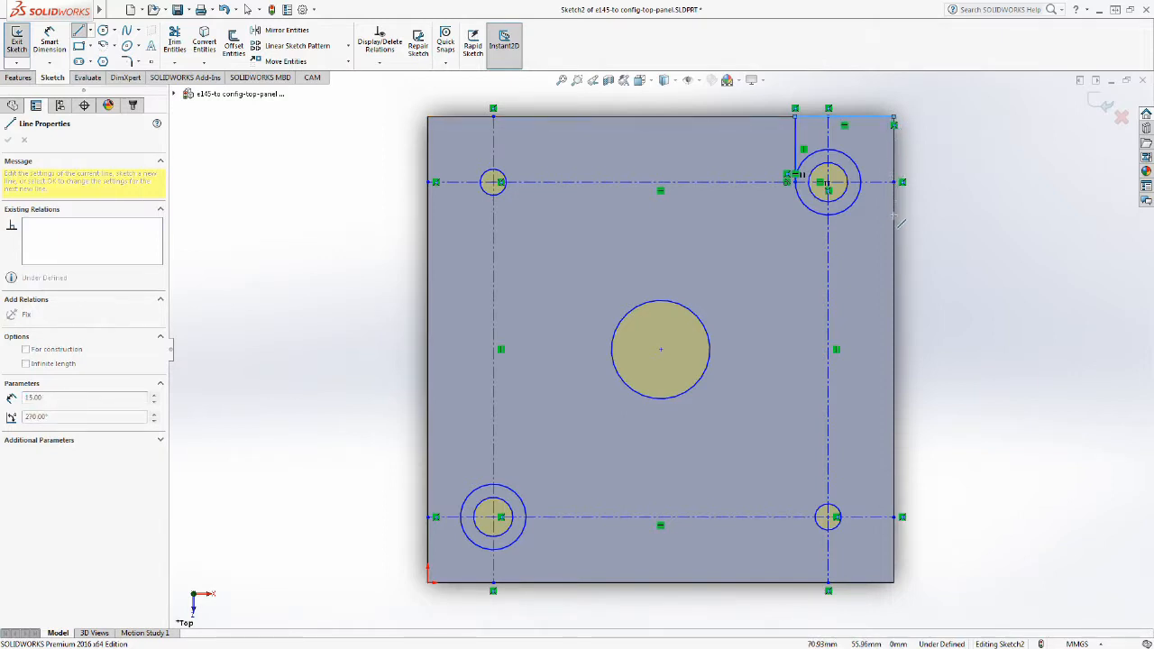
click(893, 215)
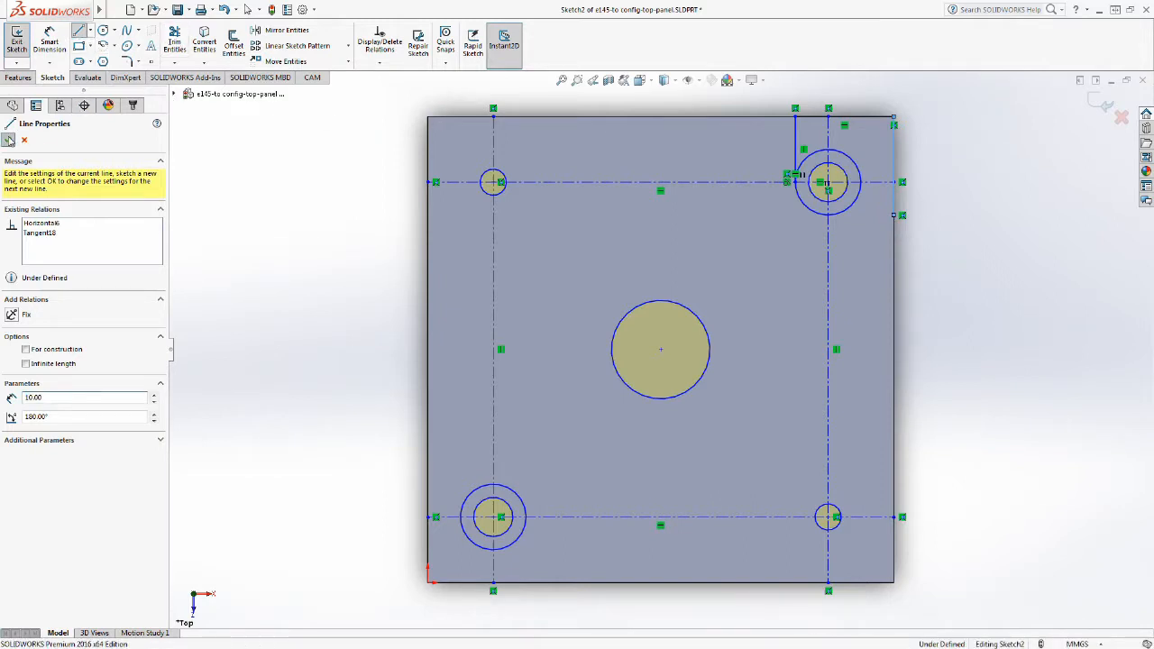
key(Escape)
key(Escape)
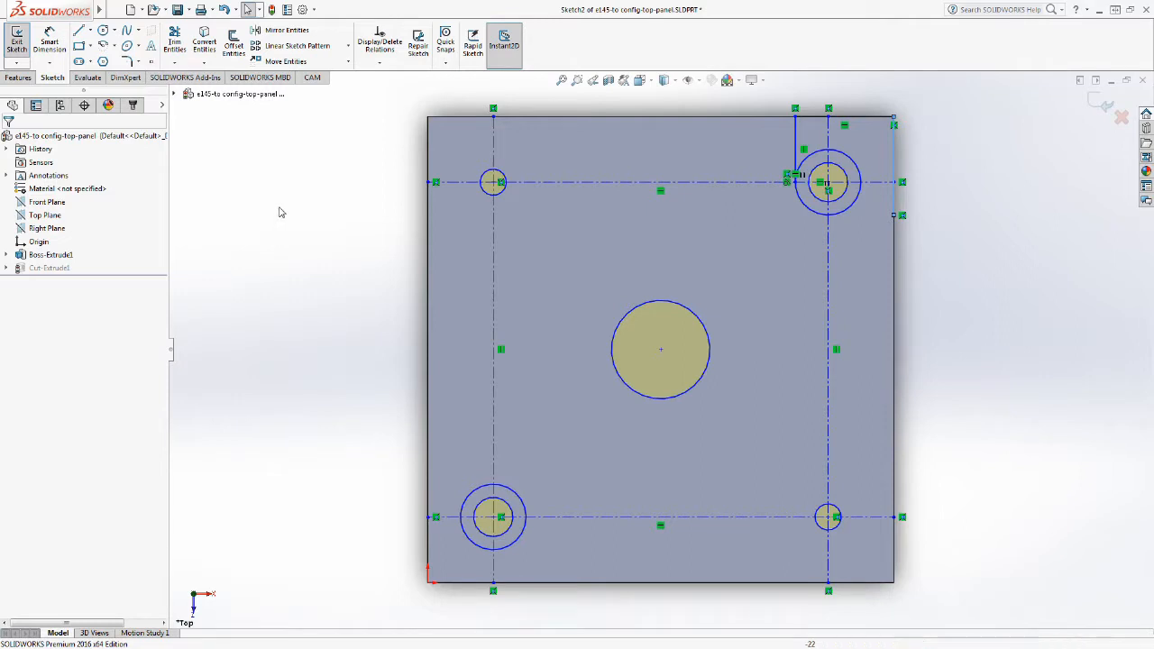
Enclose the plate's lower-left corner with lines tangent to the 5 mm radius circle, 10 mm to each edge and 15 mm along the edges.
click(81, 39)
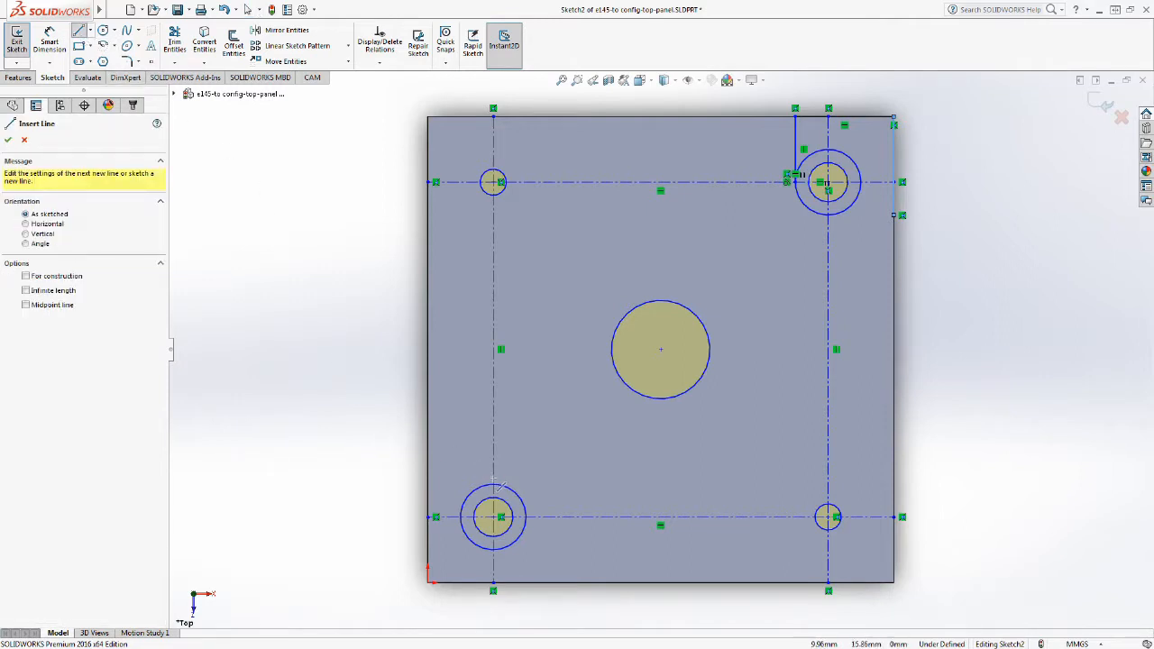
click(493, 487)
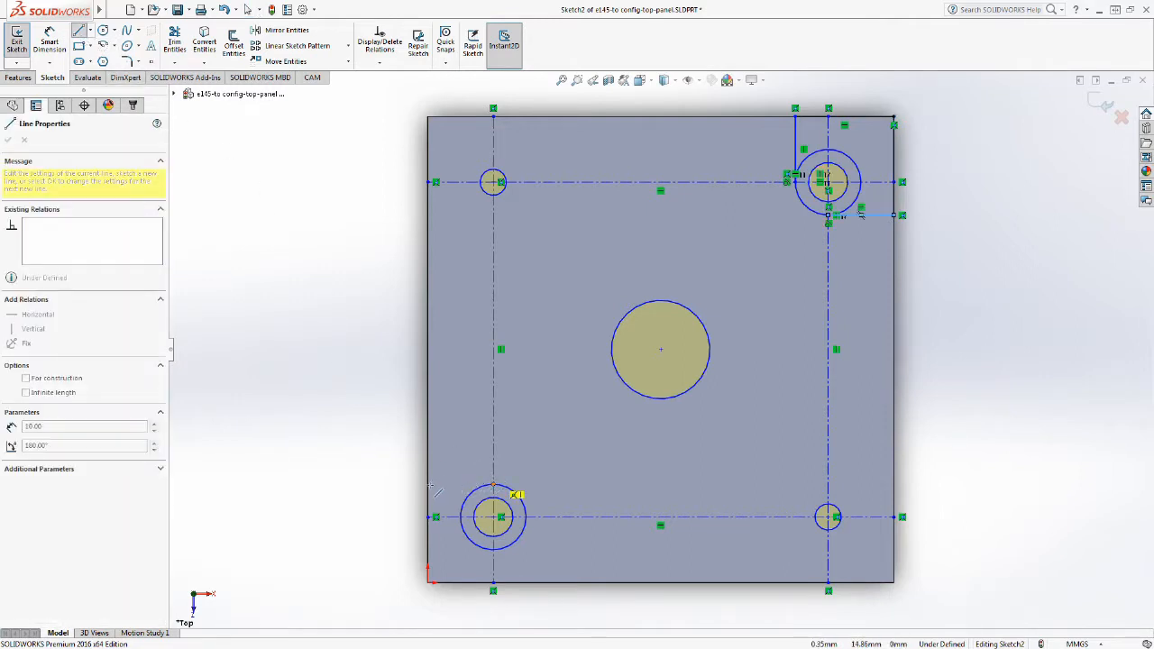
click(431, 490)
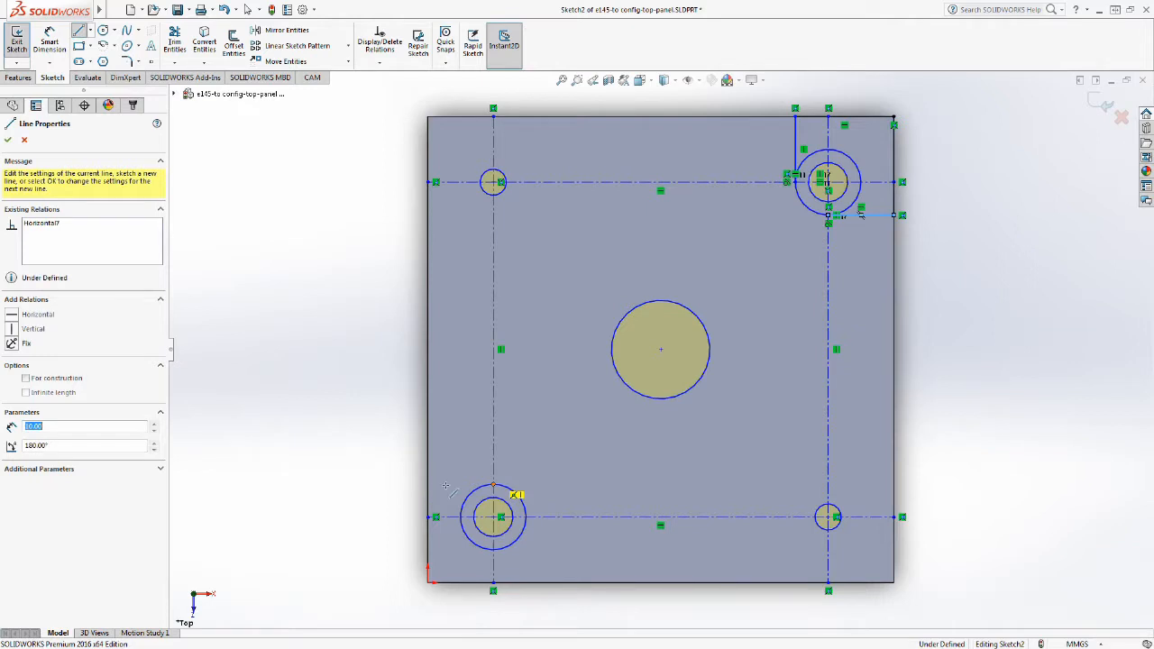
click(525, 518)
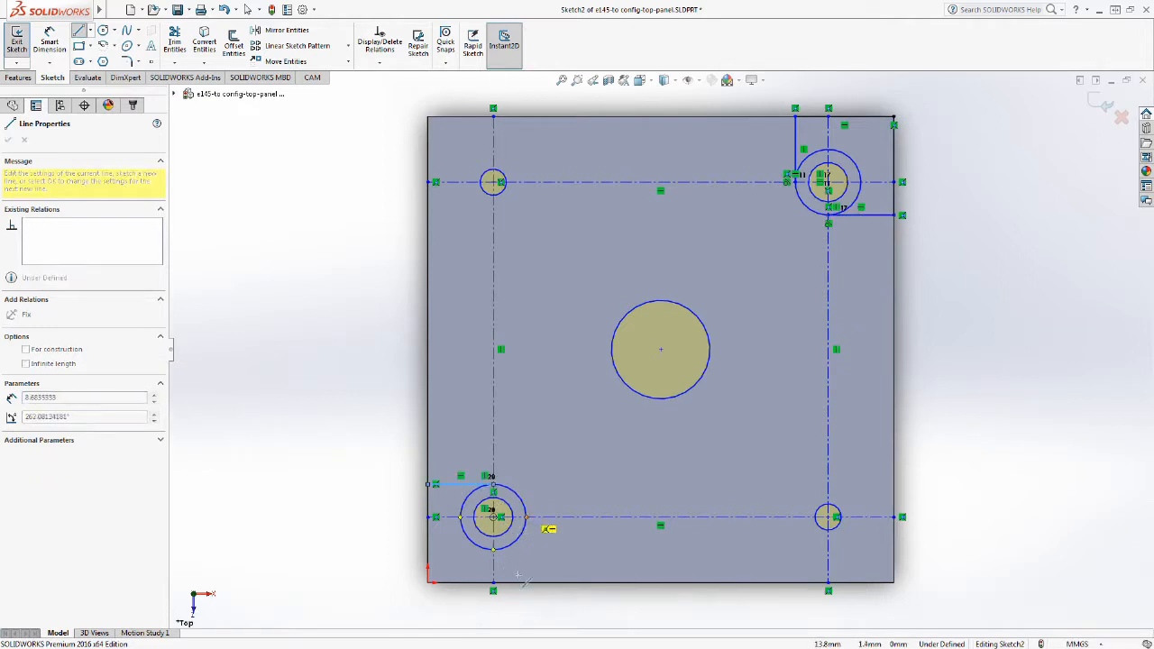
click(526, 582)
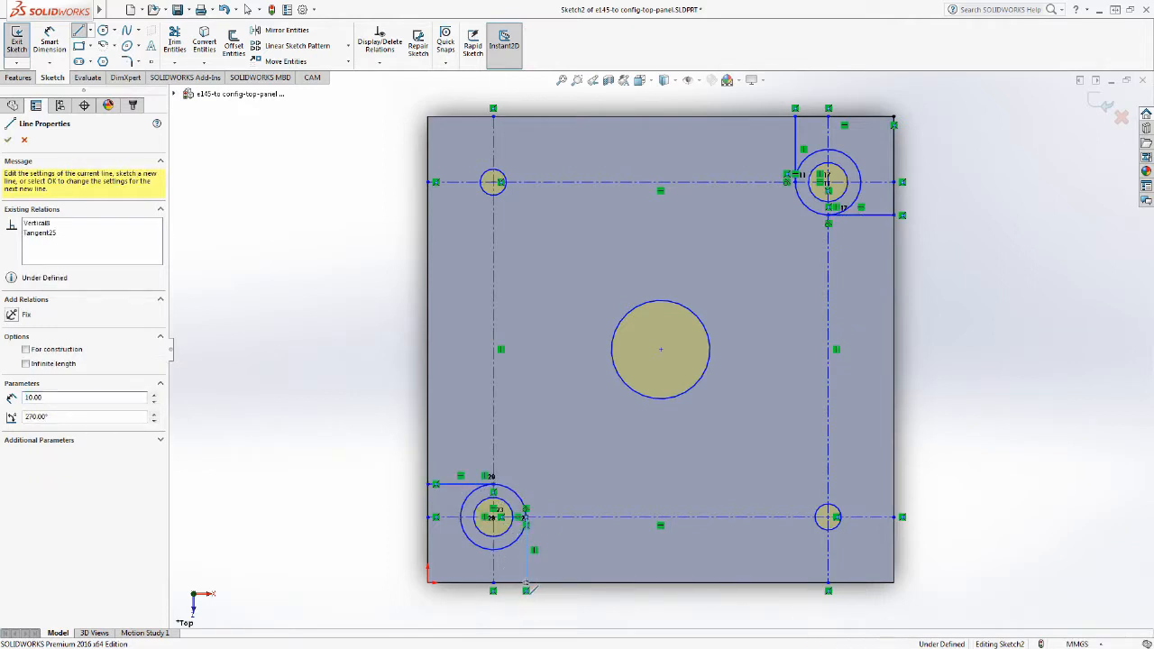
click(429, 583)
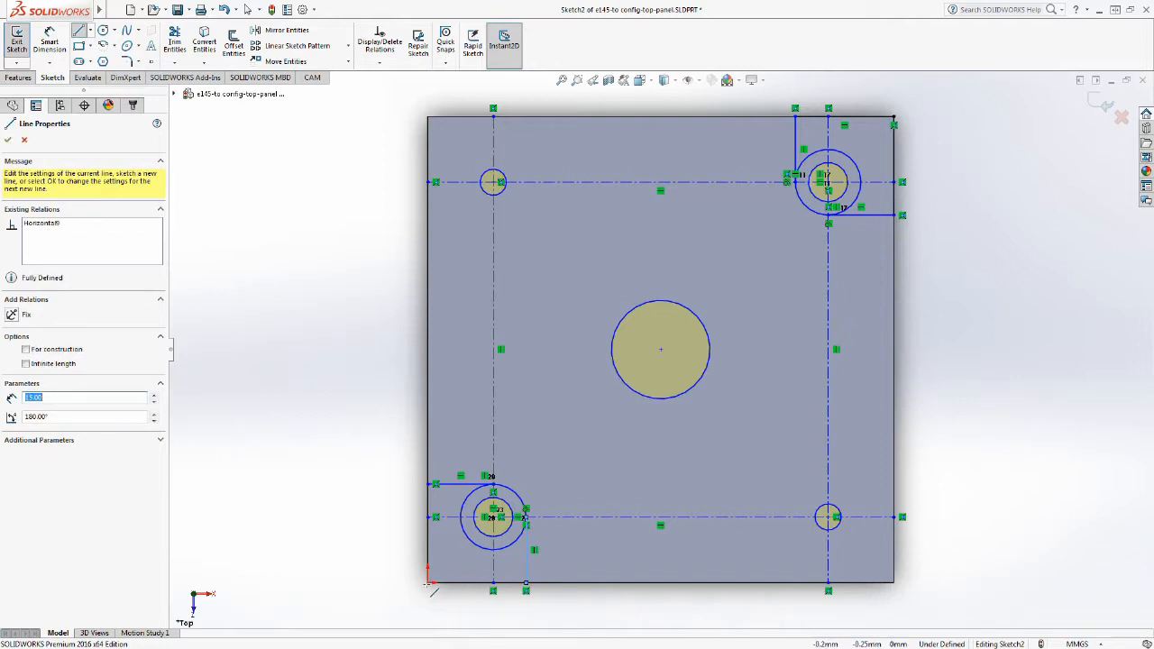
click(429, 484)
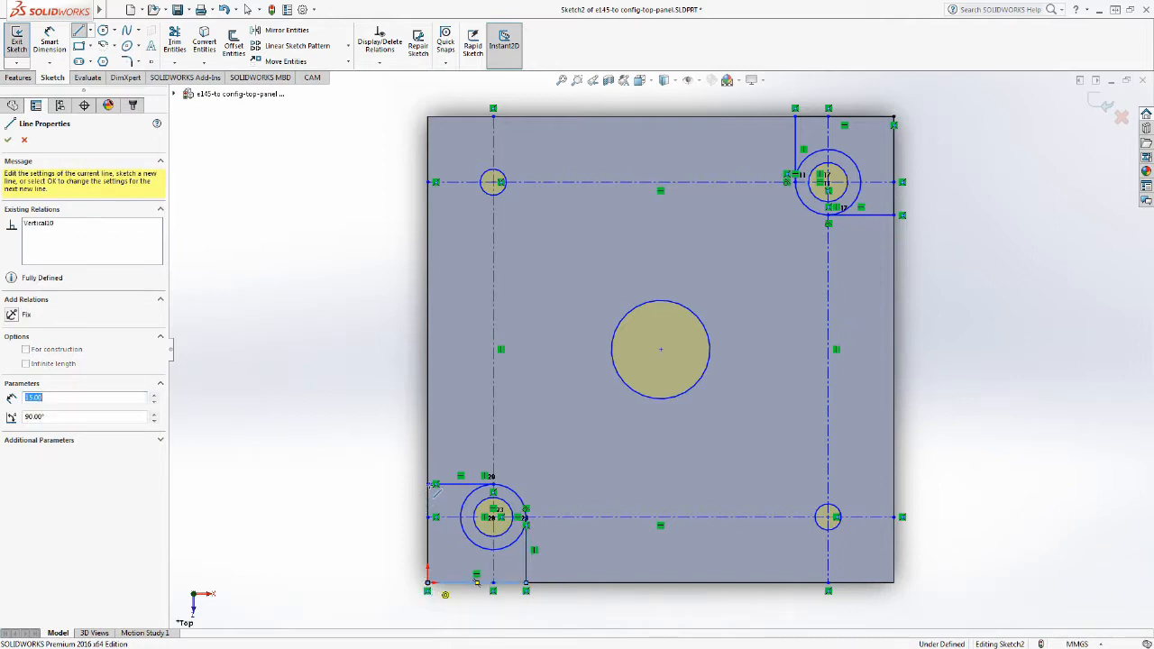
click(9, 141)
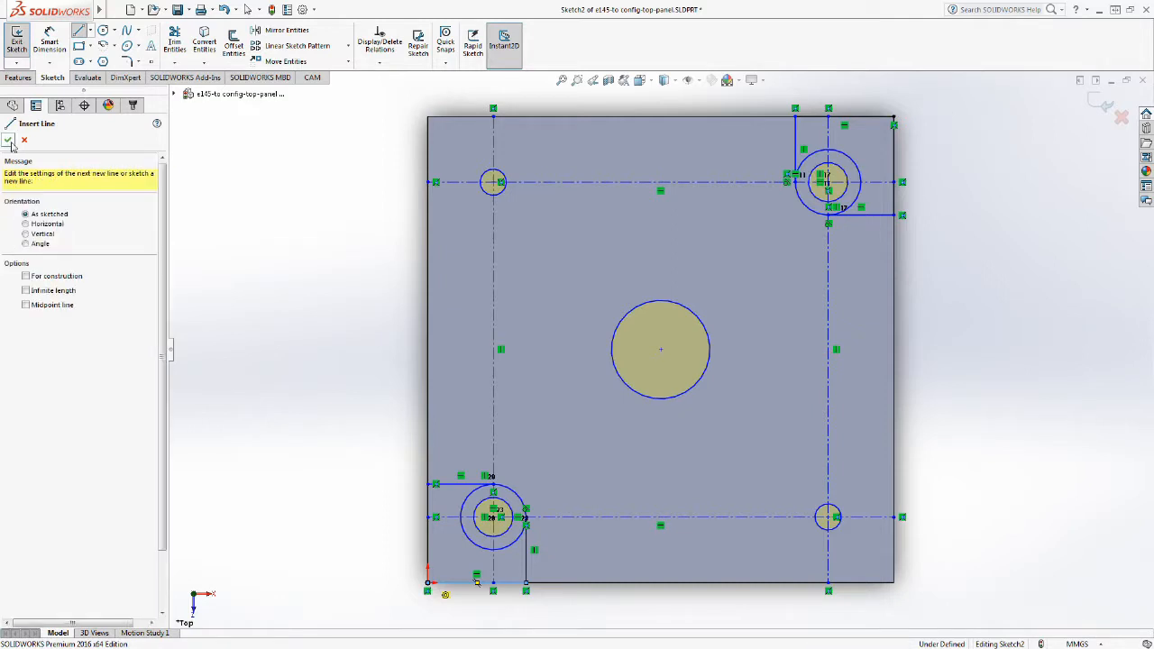
click(9, 141)
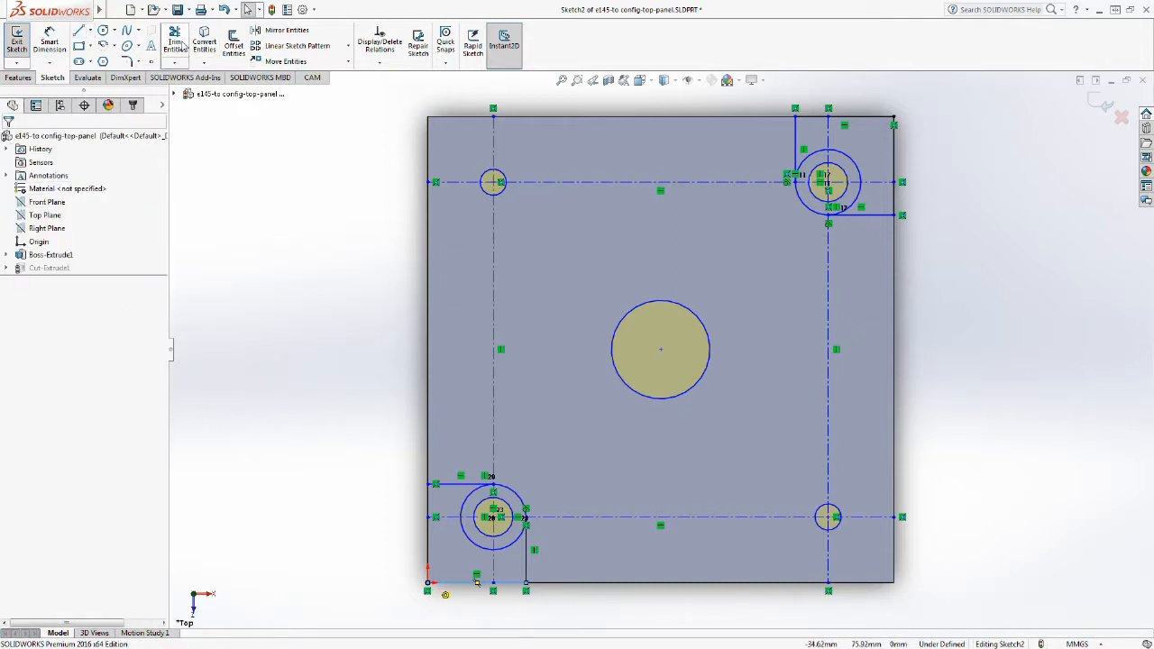
Trim the 5 mm radius circles at the lower-left and upper-right corners to the arcs that join the cutout lines.
click(175, 42)
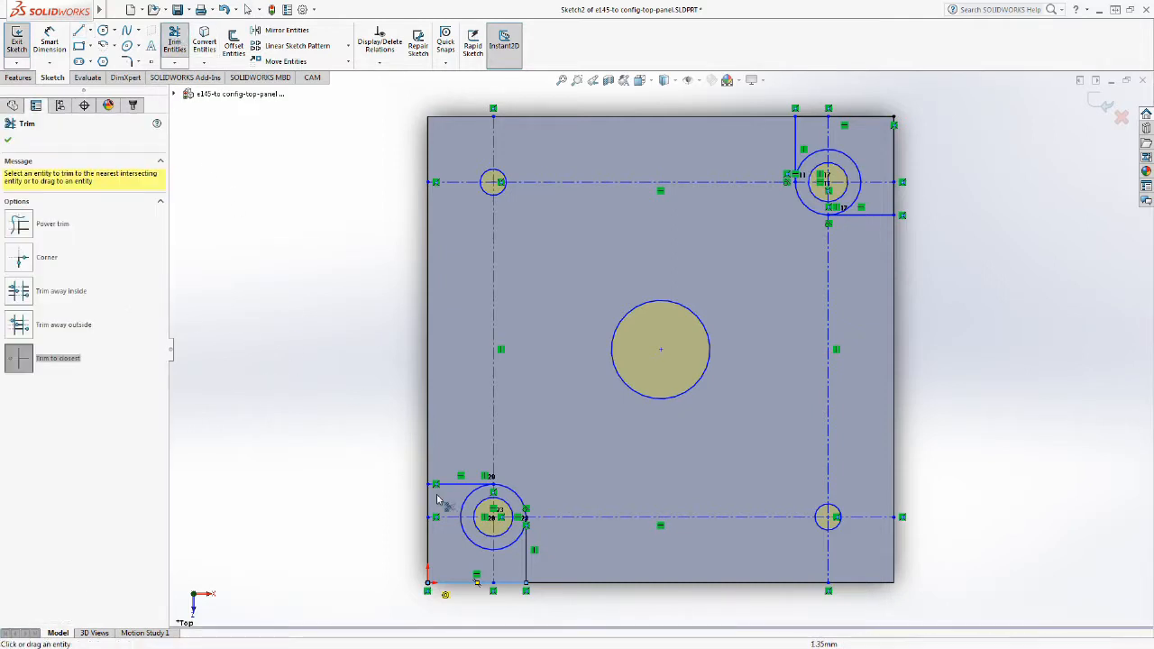
click(468, 501)
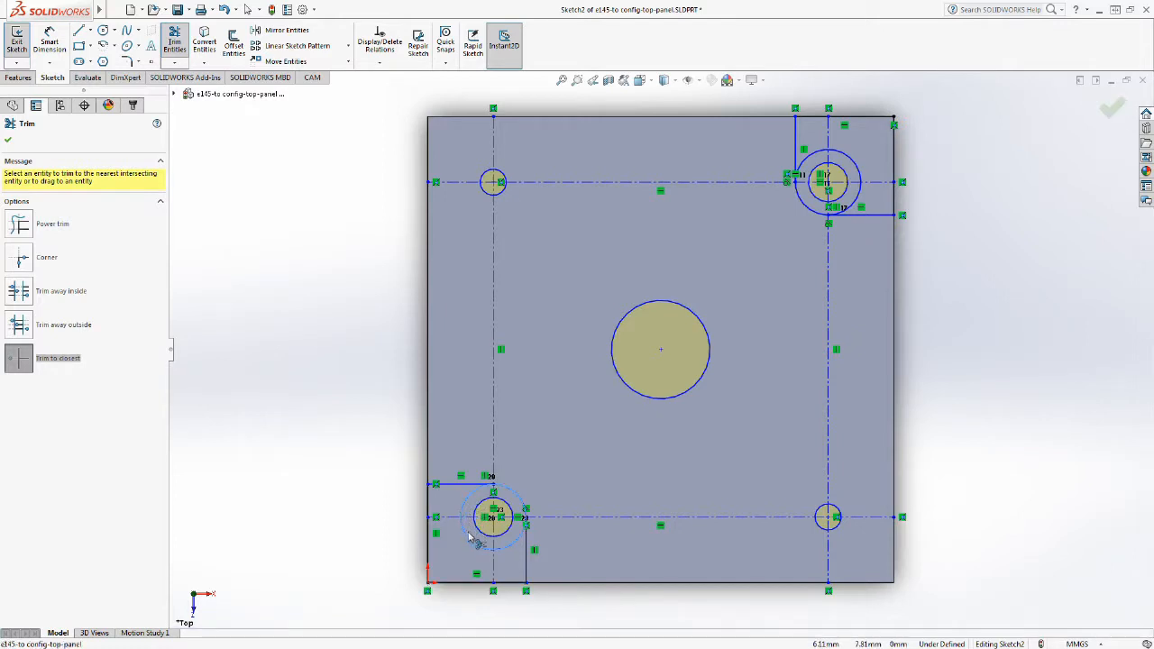
click(467, 541)
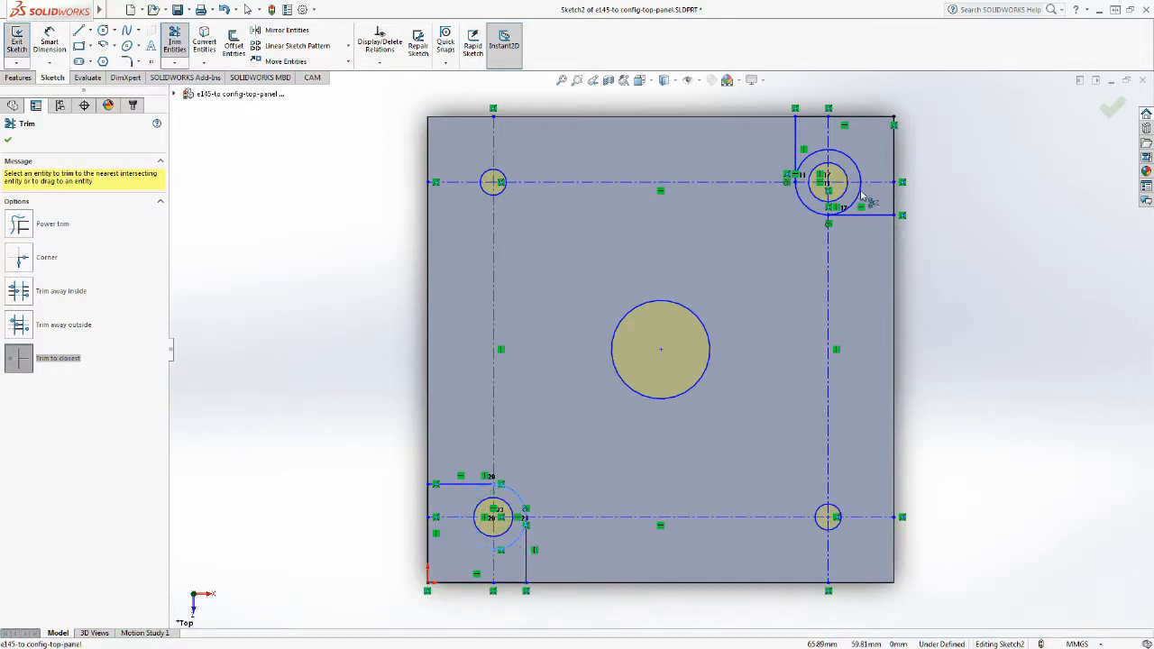
click(818, 151)
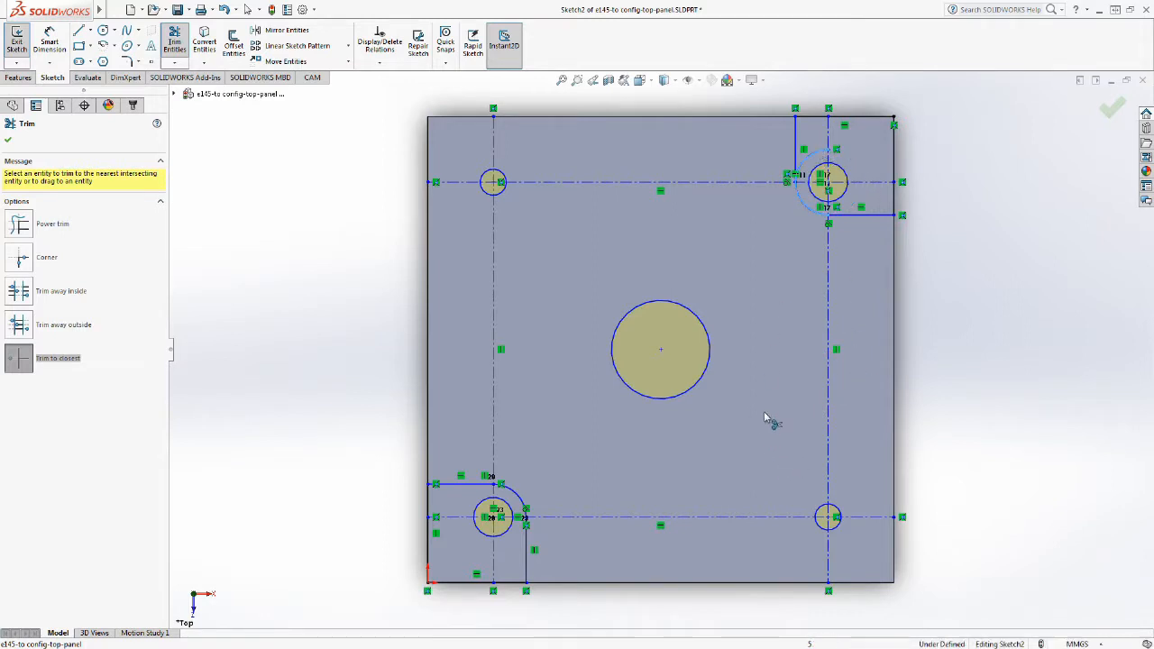
click(9, 142)
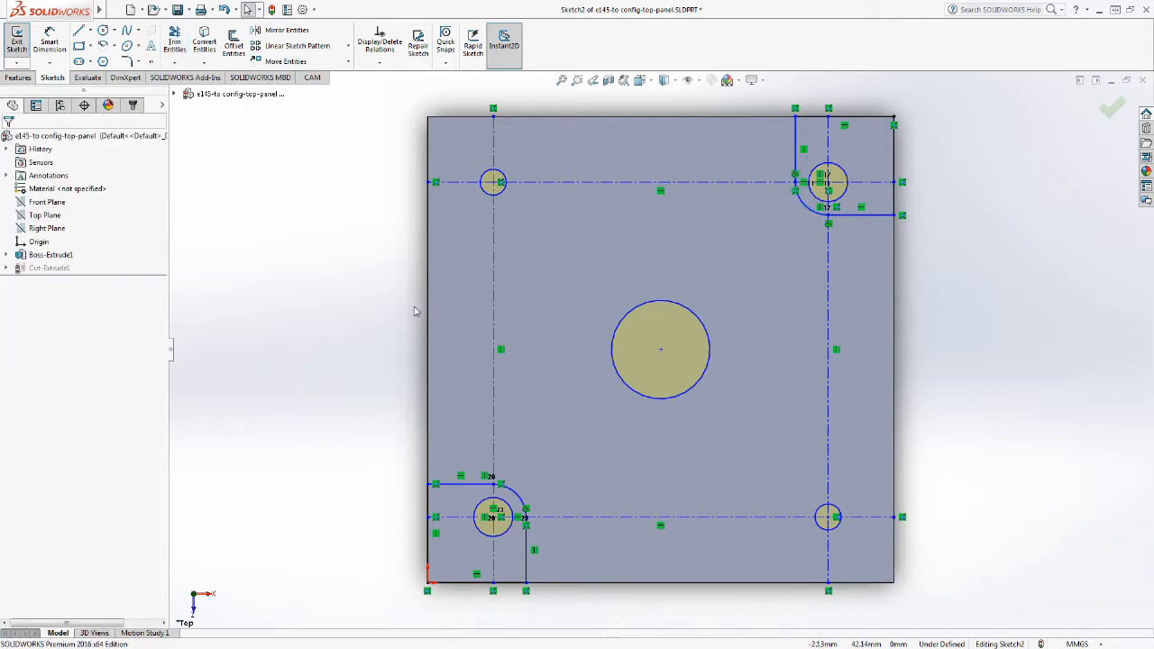
Delete the 6 mm hole circles inside the two corner cutouts, exit the sketch to rebuild the cut, and save the part.
click(505, 538)
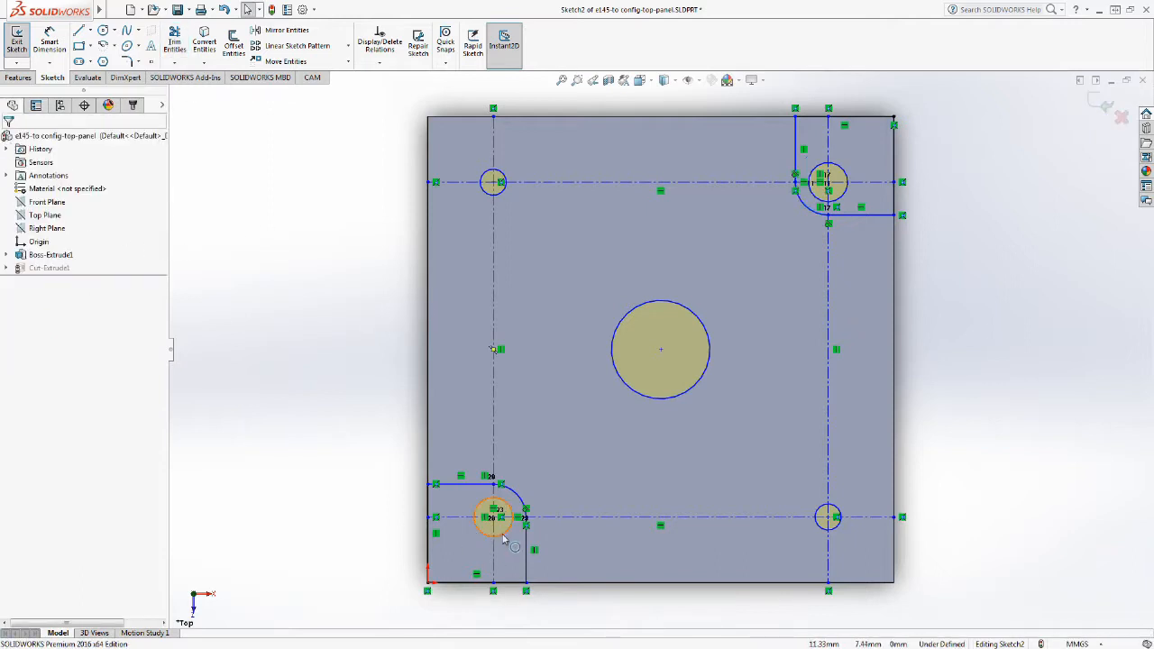
key(ctrl)
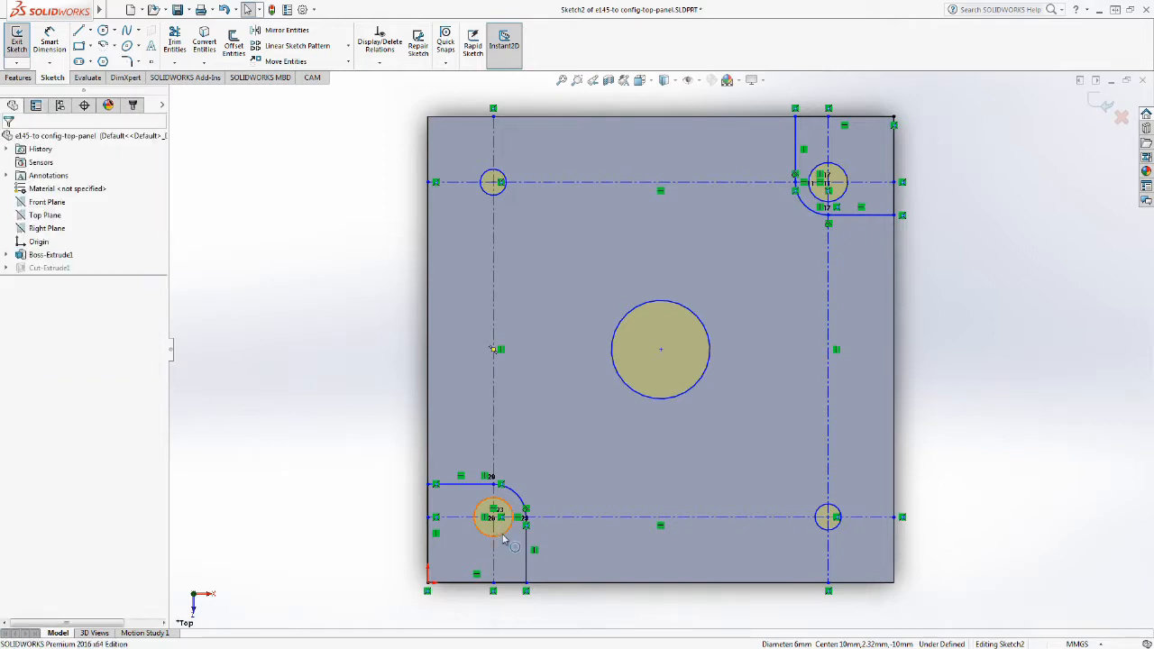
ctrl+click(840, 205)
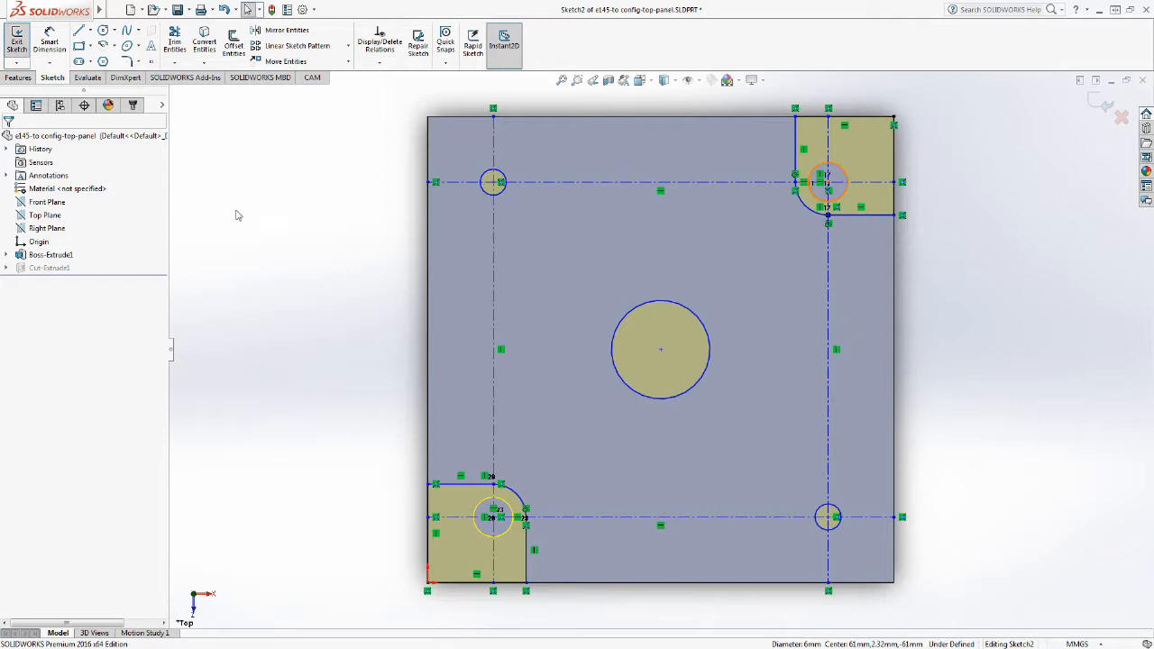
click(16, 45)
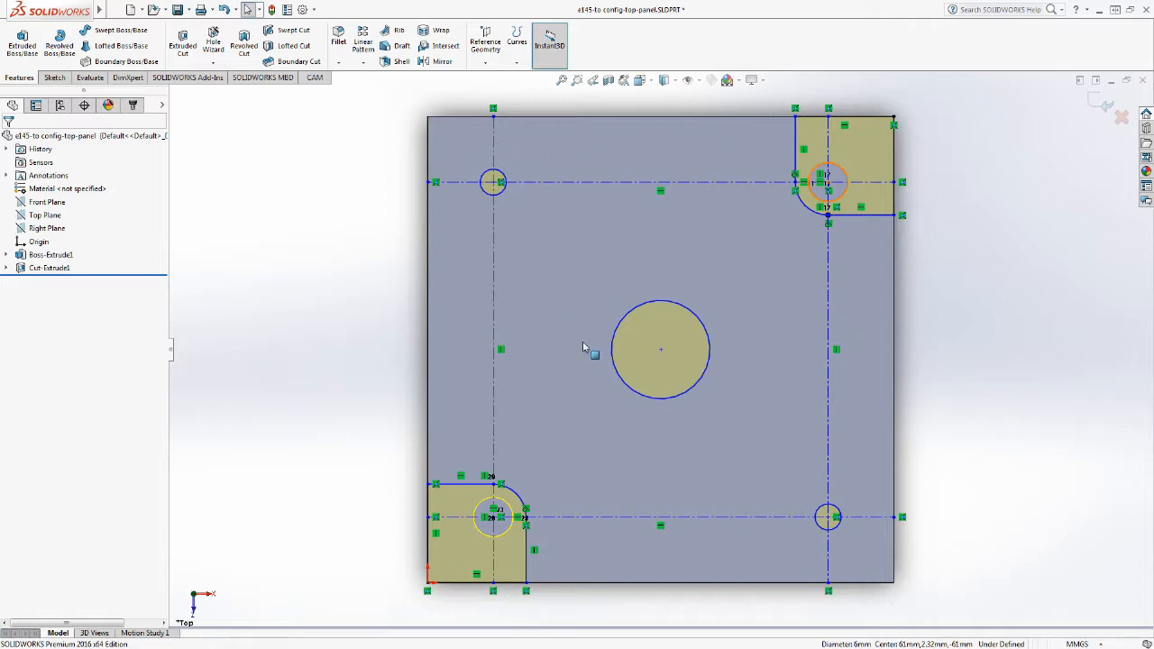
key(ctrl+s)
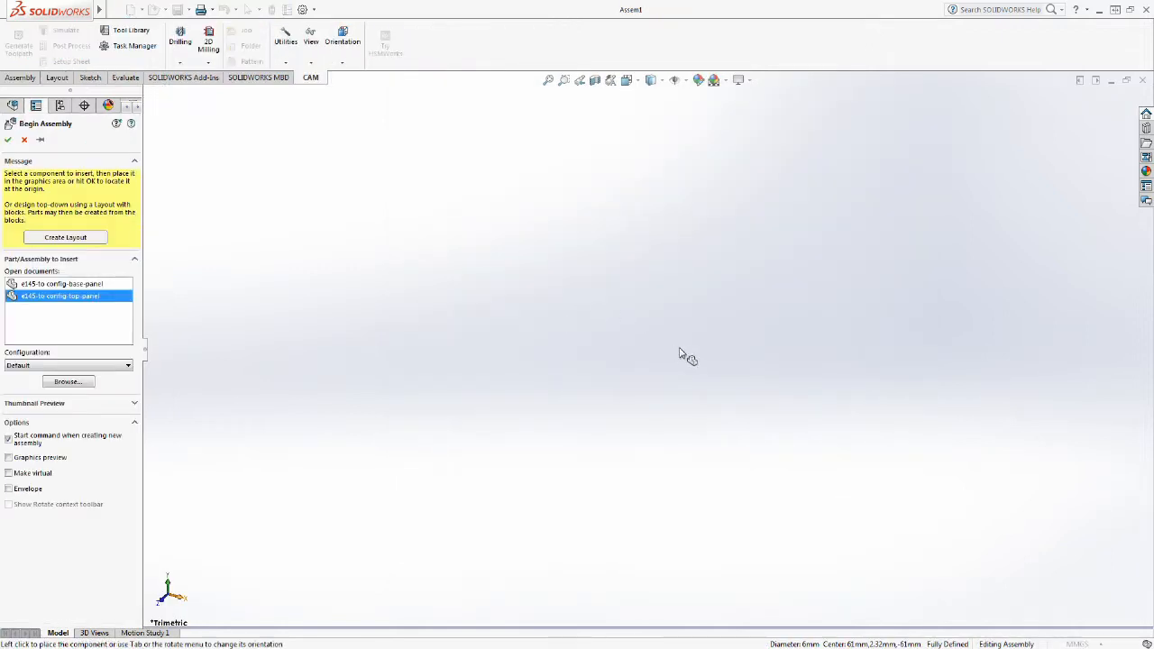
Insert e145-to config-base-panel at the origin of the new assembly as its first component.
ctrl+click(72, 284)
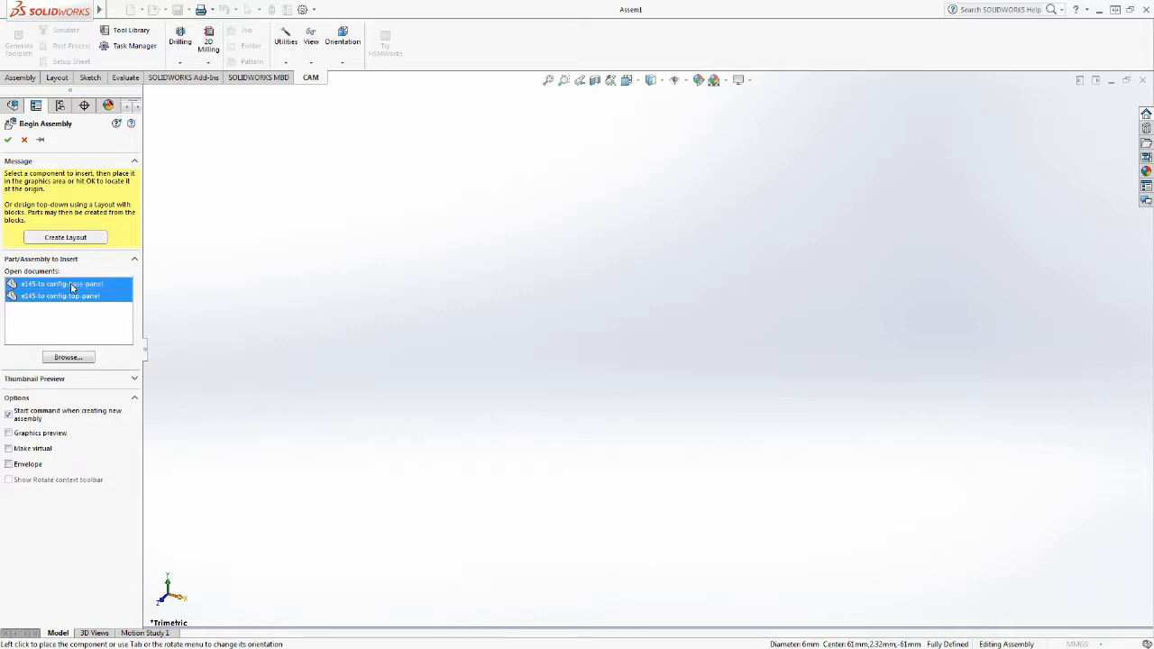
click(7, 140)
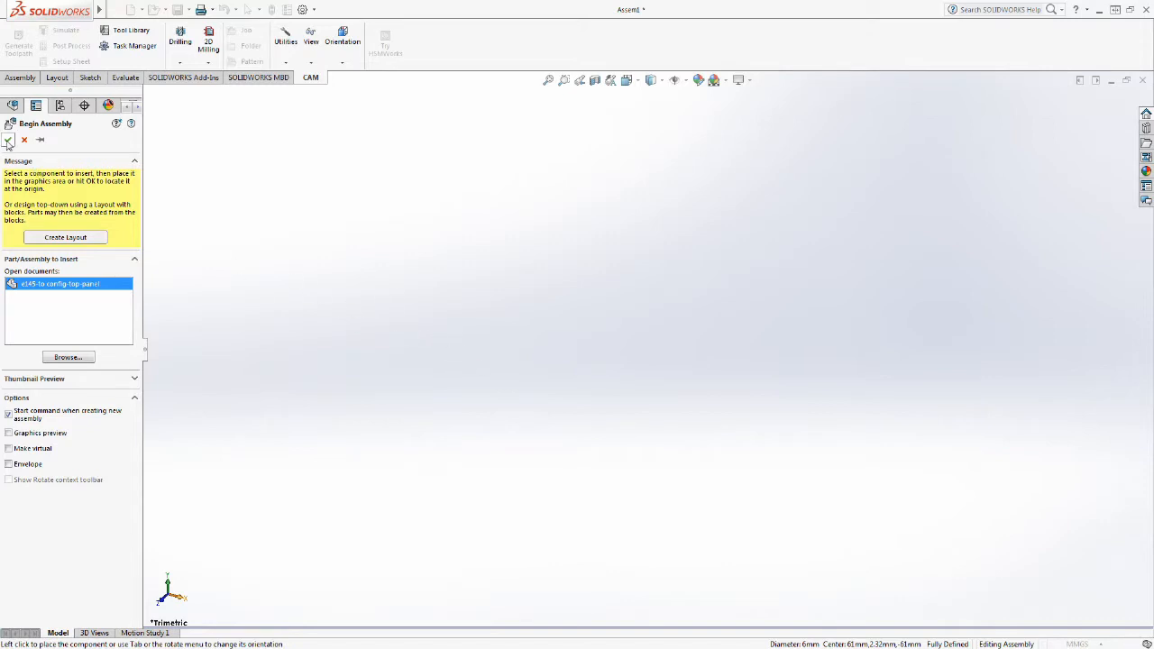
click(7, 140)
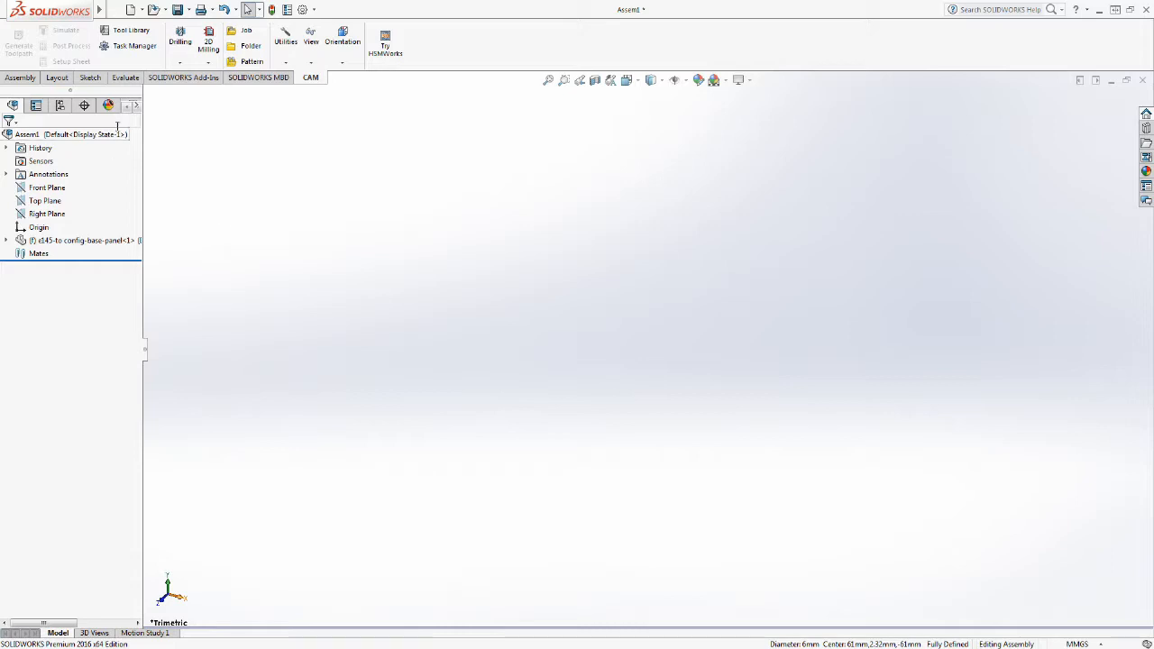
Insert e145-to config-top-panel into the assembly, placing it freely above the base panel.
click(20, 79)
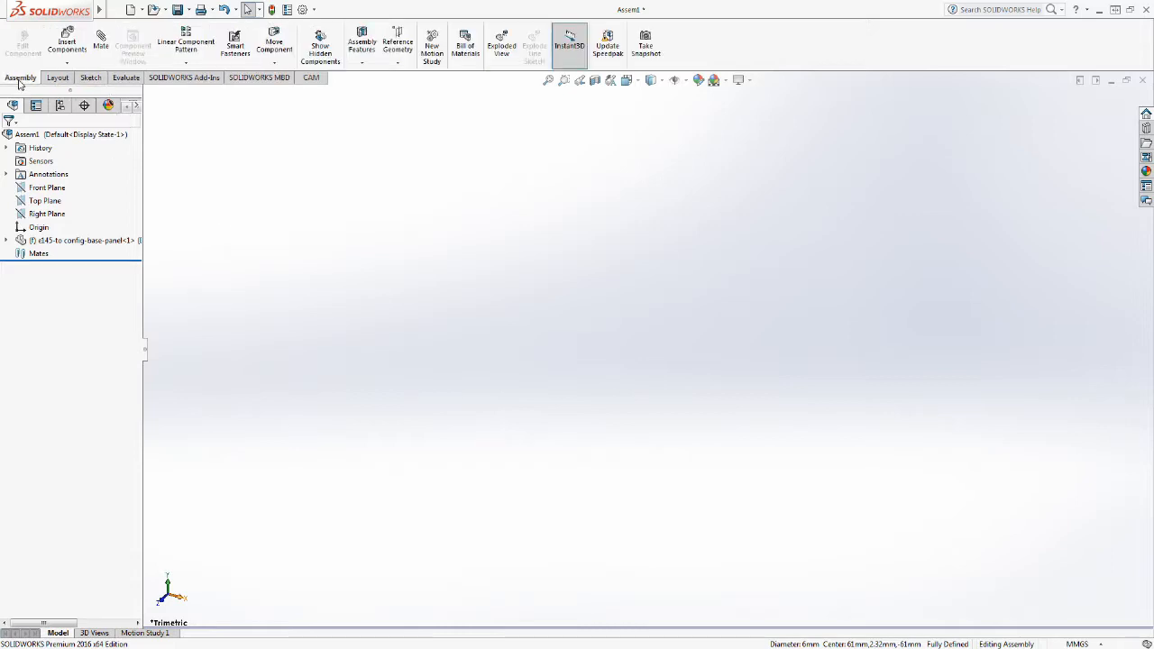
click(72, 43)
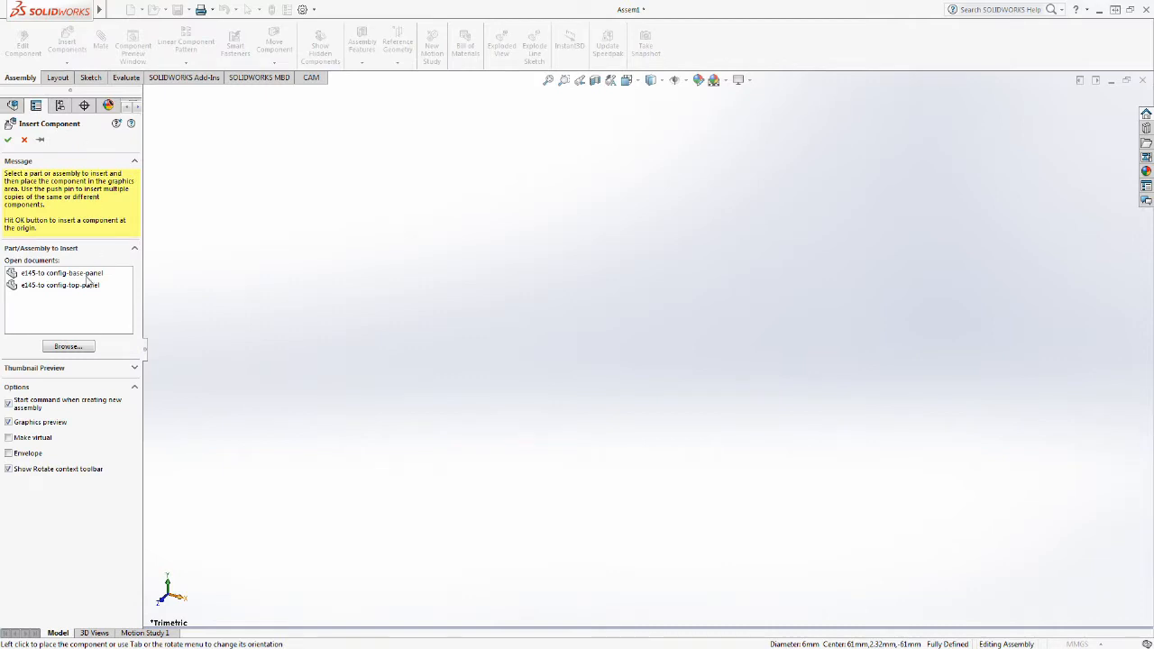
click(80, 285)
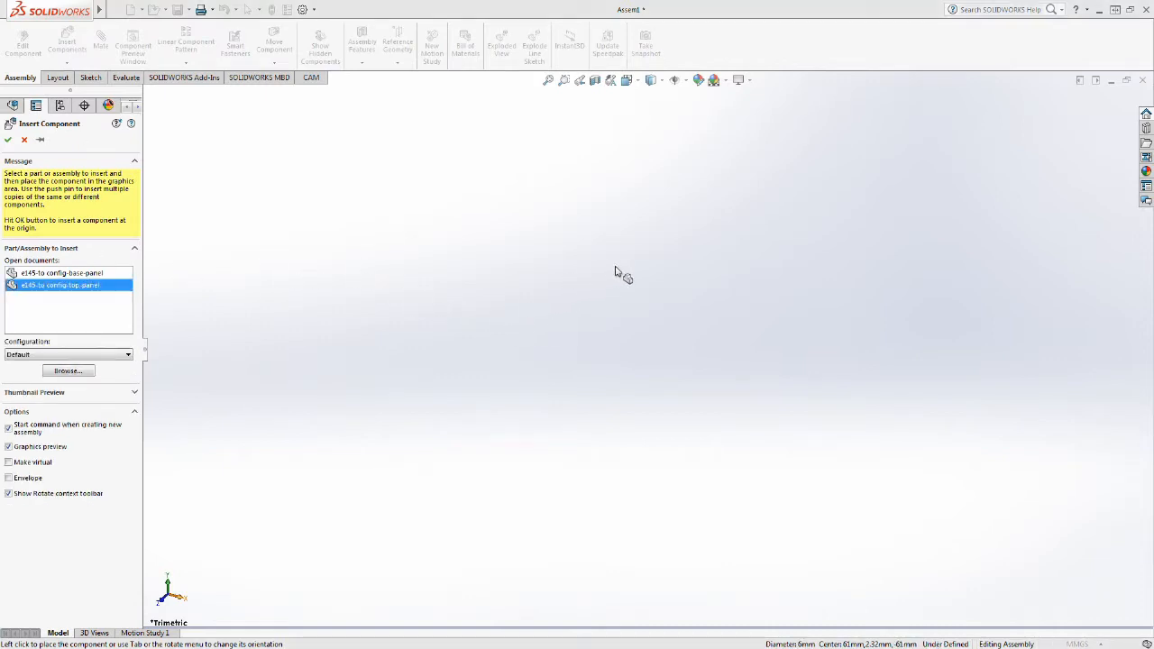
click(569, 253)
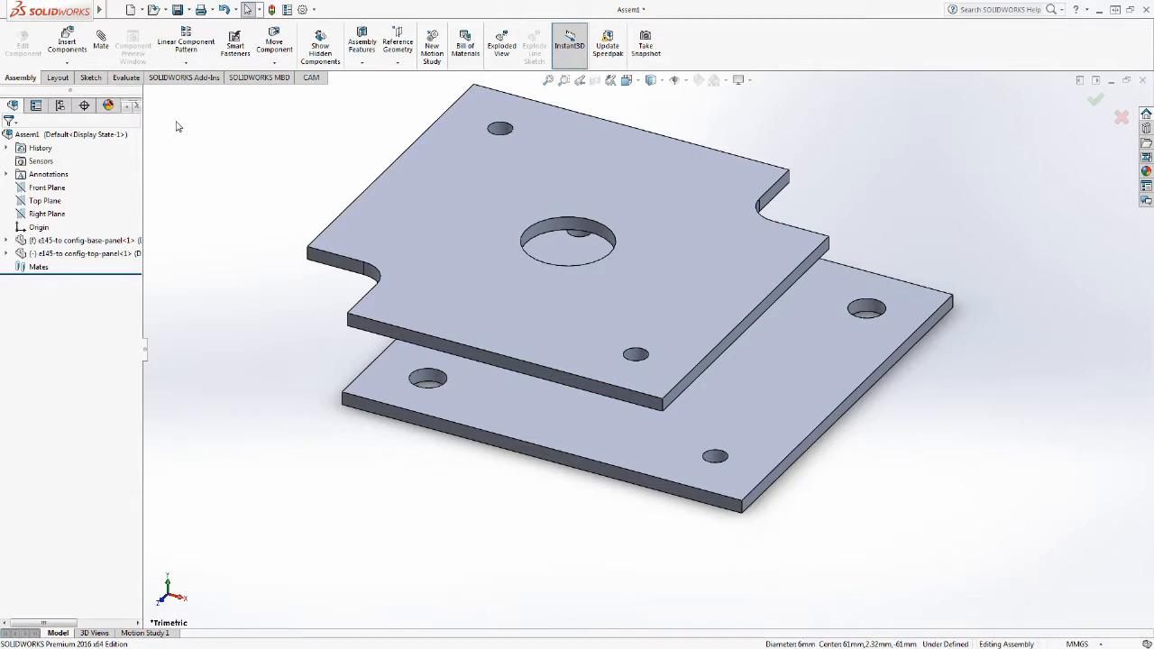
click(704, 397)
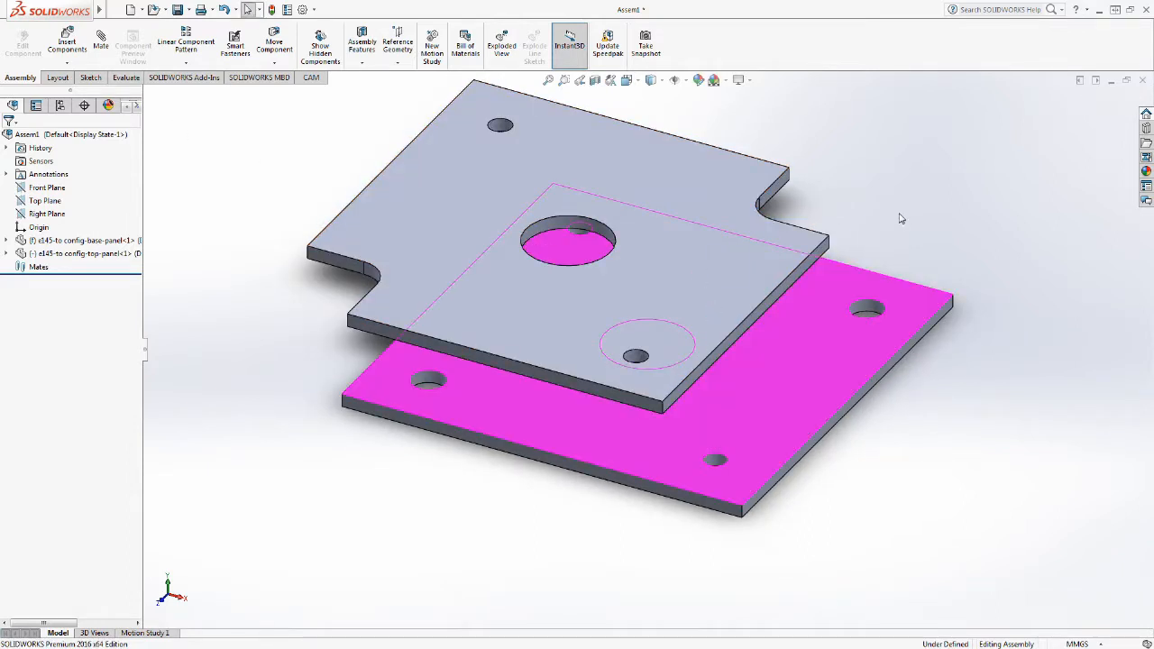
click(907, 245)
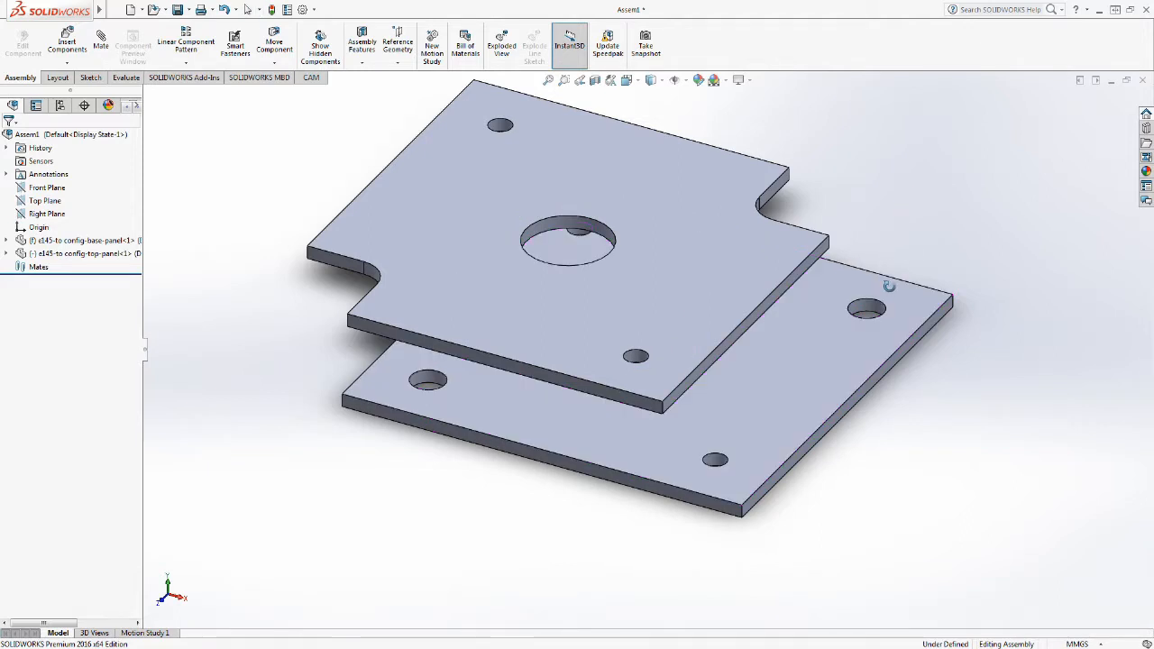
Add a coincident mate between the top panel's front hole edge and the matching hole edge on the base panel.
middle_drag(621, 387, 597, 403)
click(621, 388)
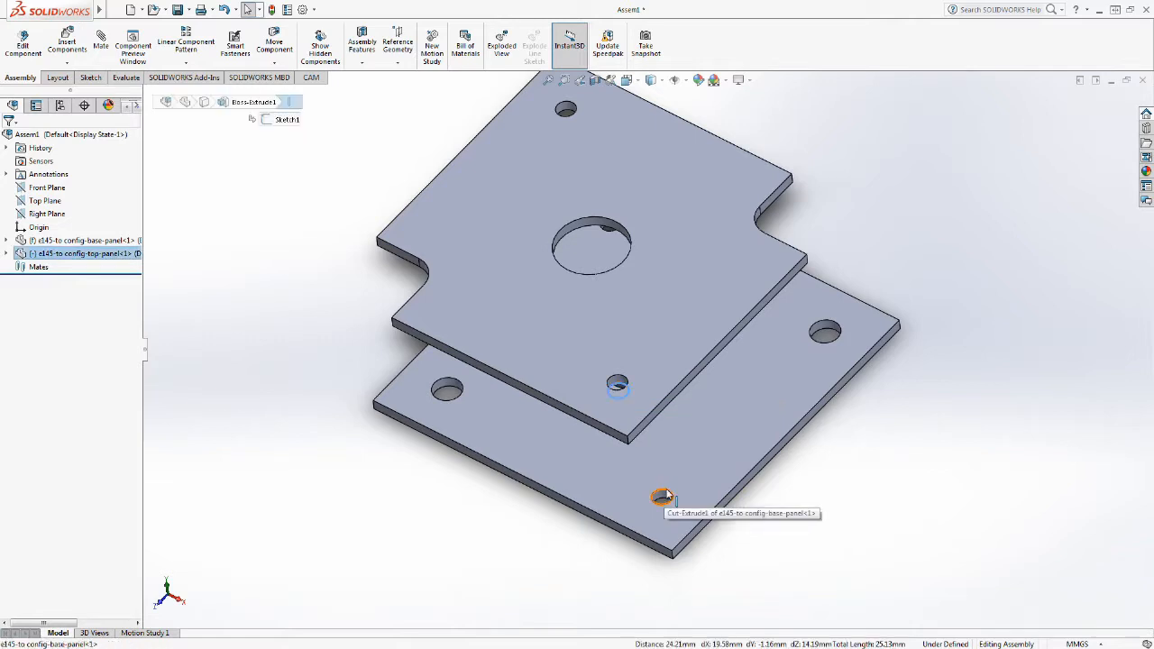
click(101, 45)
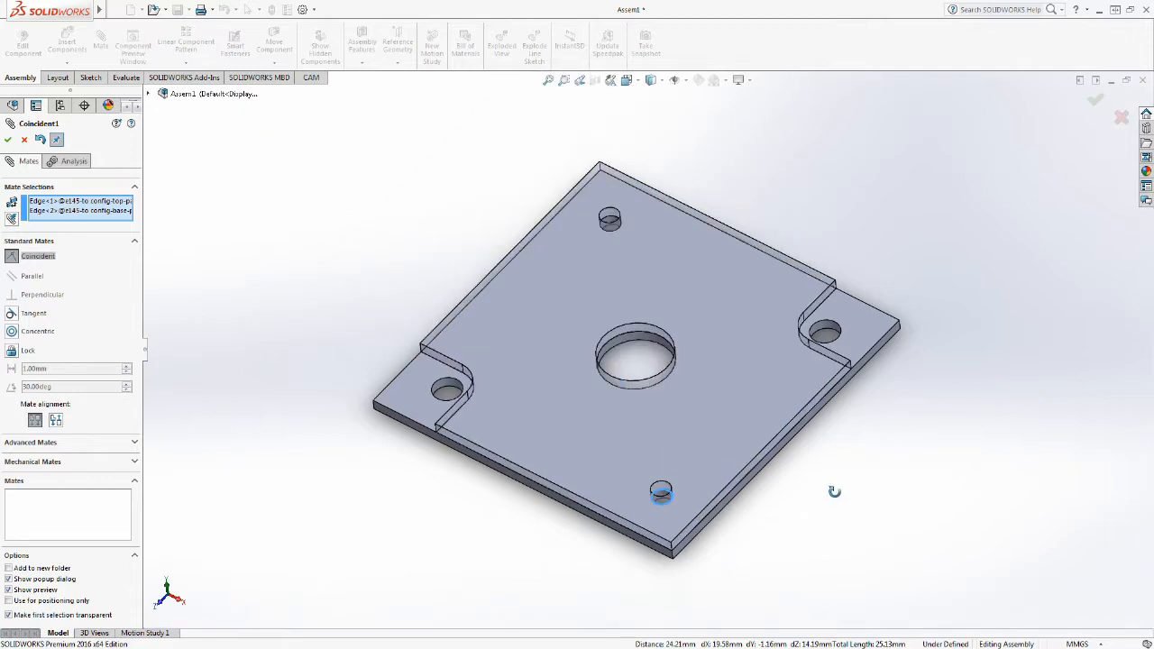
click(7, 140)
click(8, 141)
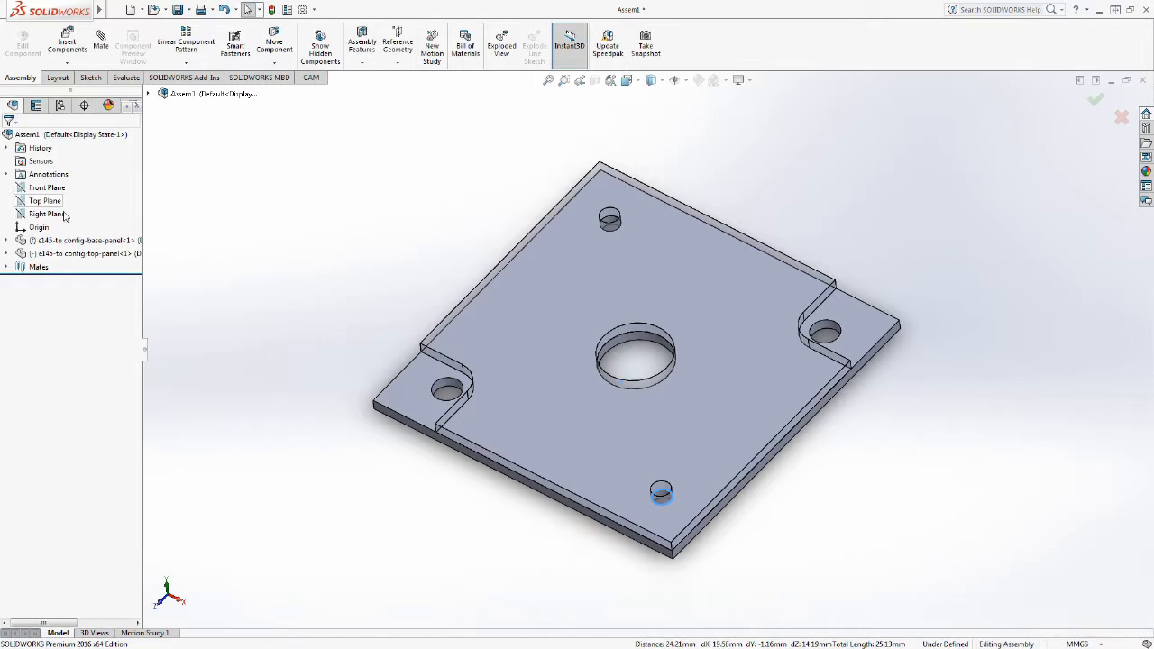
Inspect the stacked panels and save the assembly as e145-to config-assembly.
middle_drag(538, 423, 549, 433)
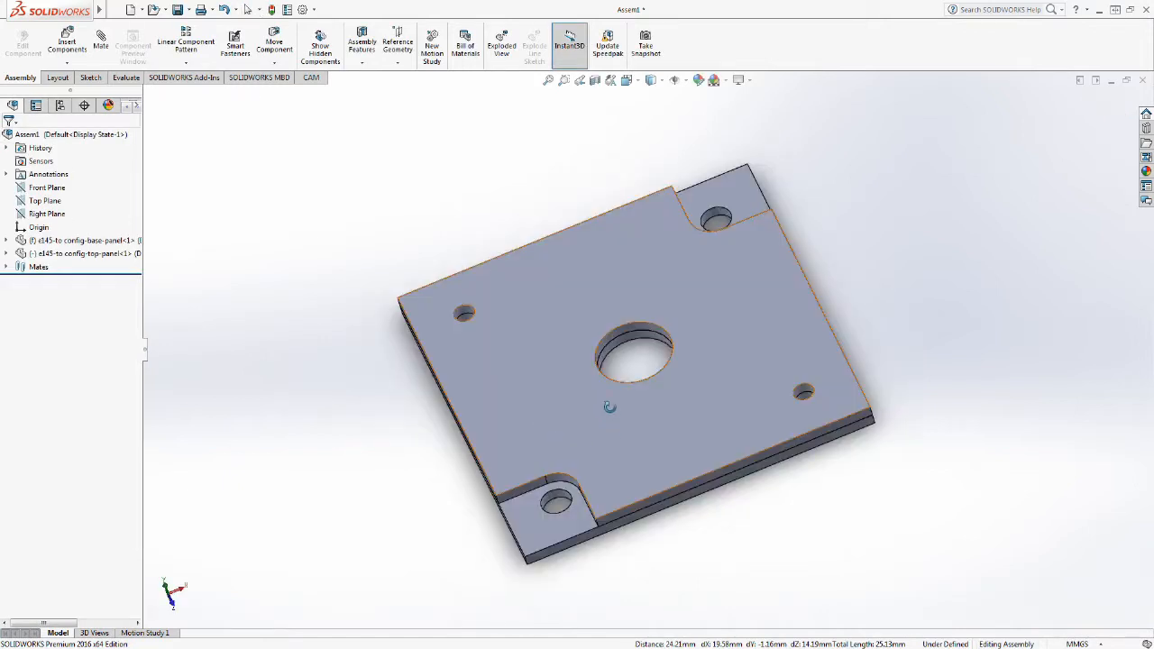
middle_drag(631, 405, 773, 381)
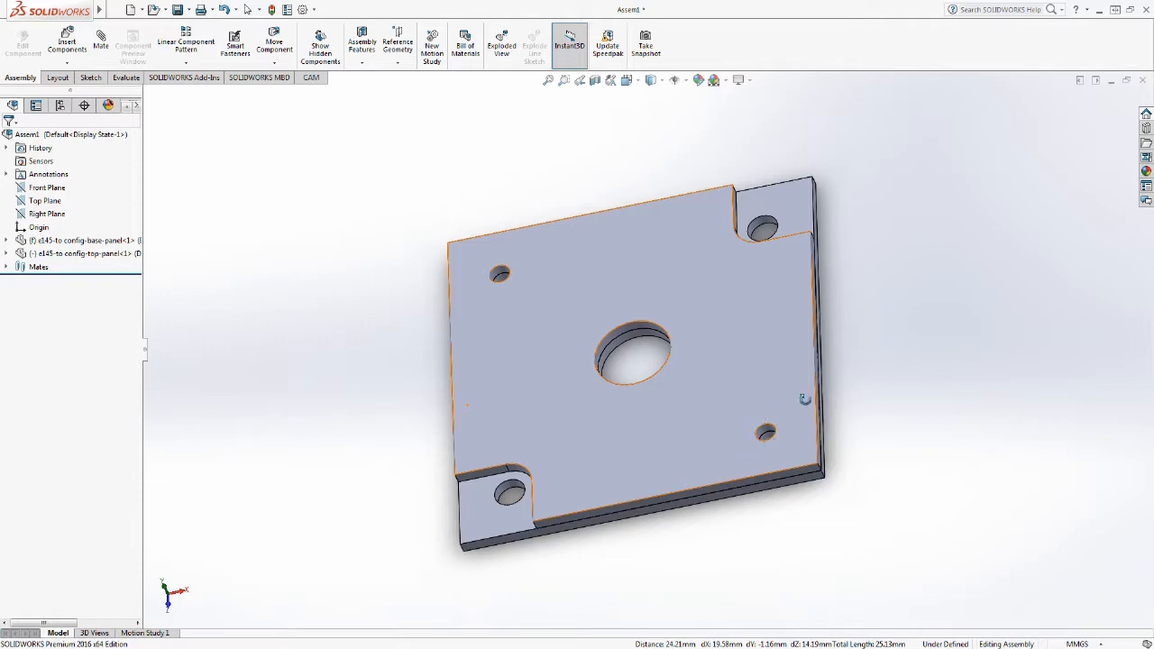
key(Escape)
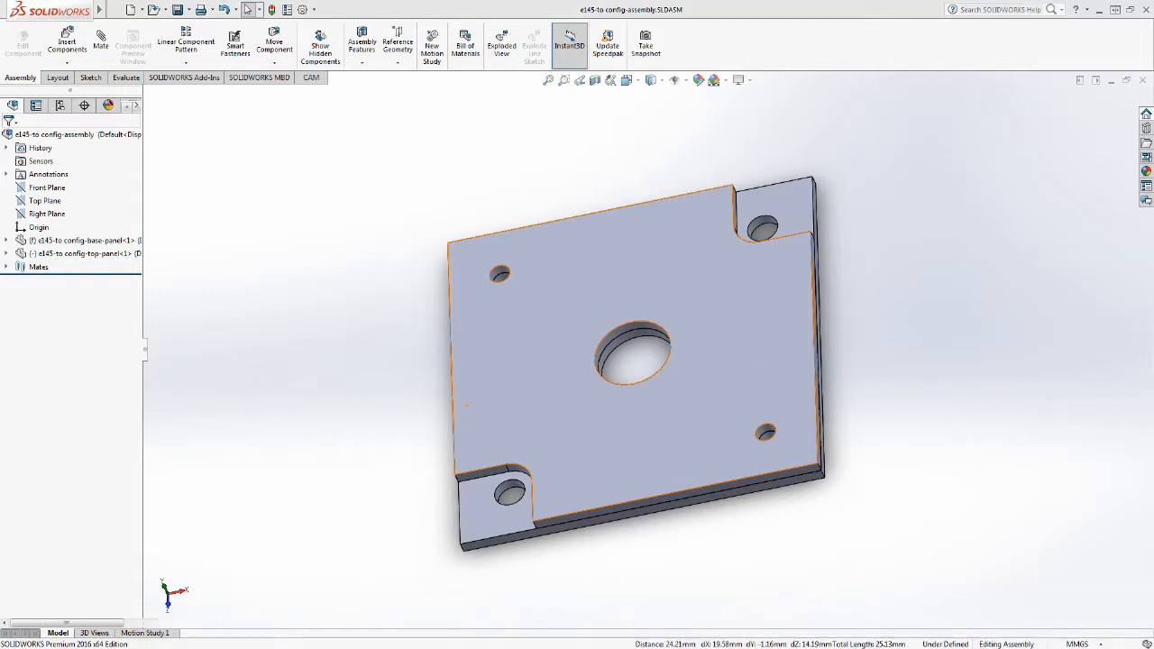
Return to the e145-to config-top-panel part, start a sketch on its upper face, and consult the reference photo of the panel.
key(ctrl+Tab)
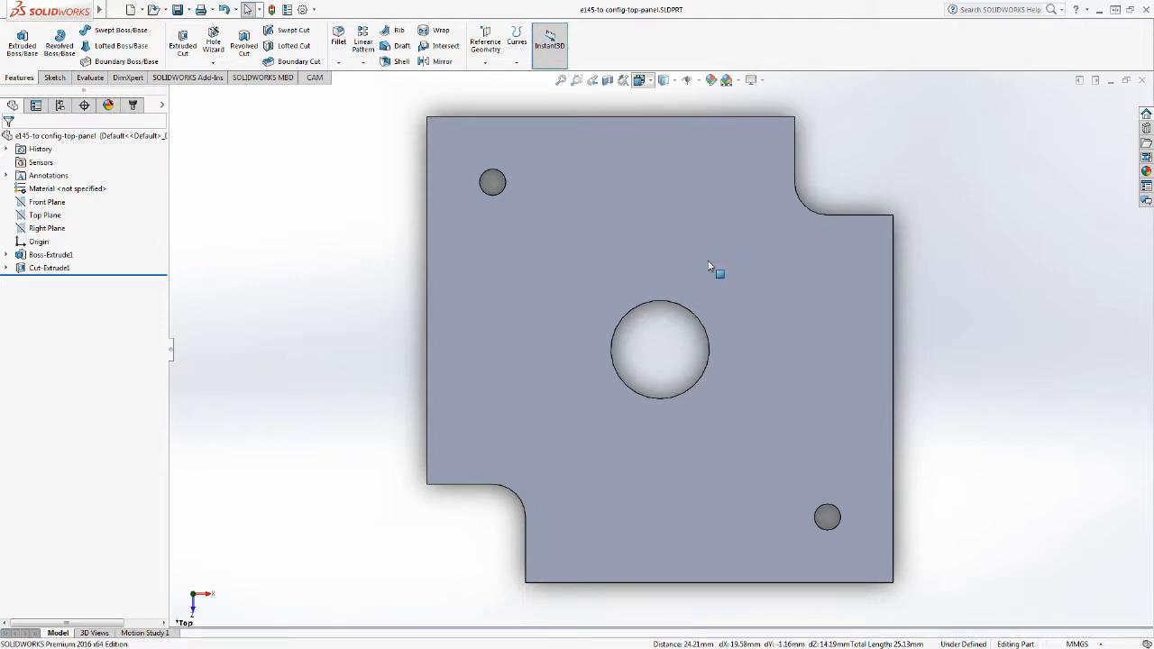
key(ctrl+7)
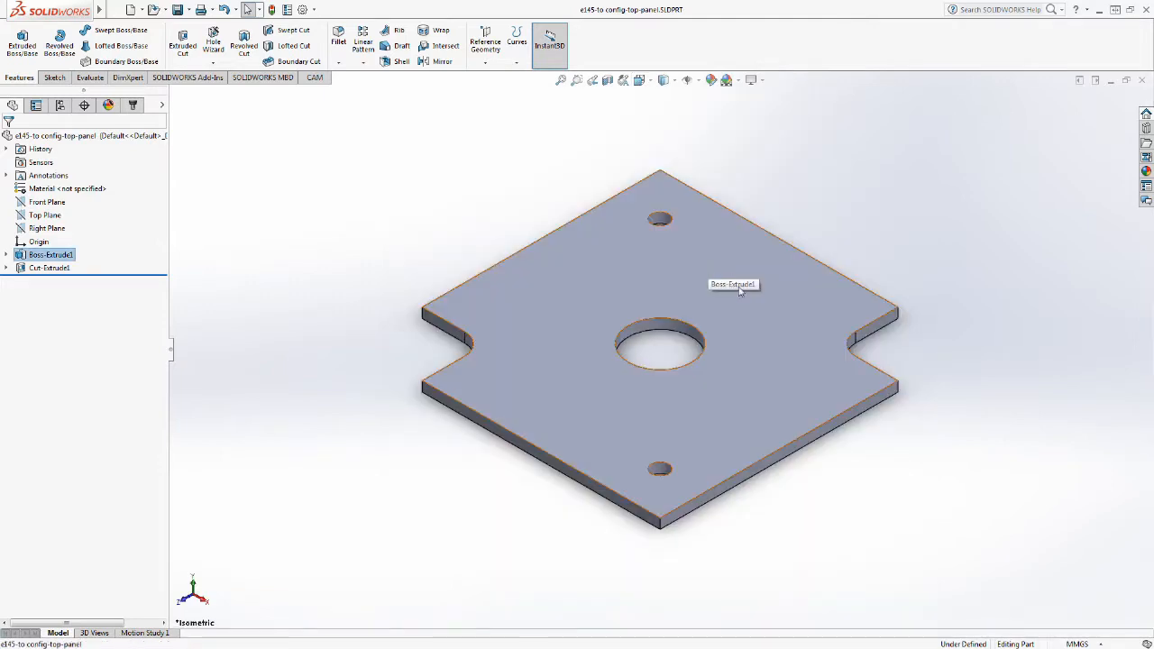
click(757, 225)
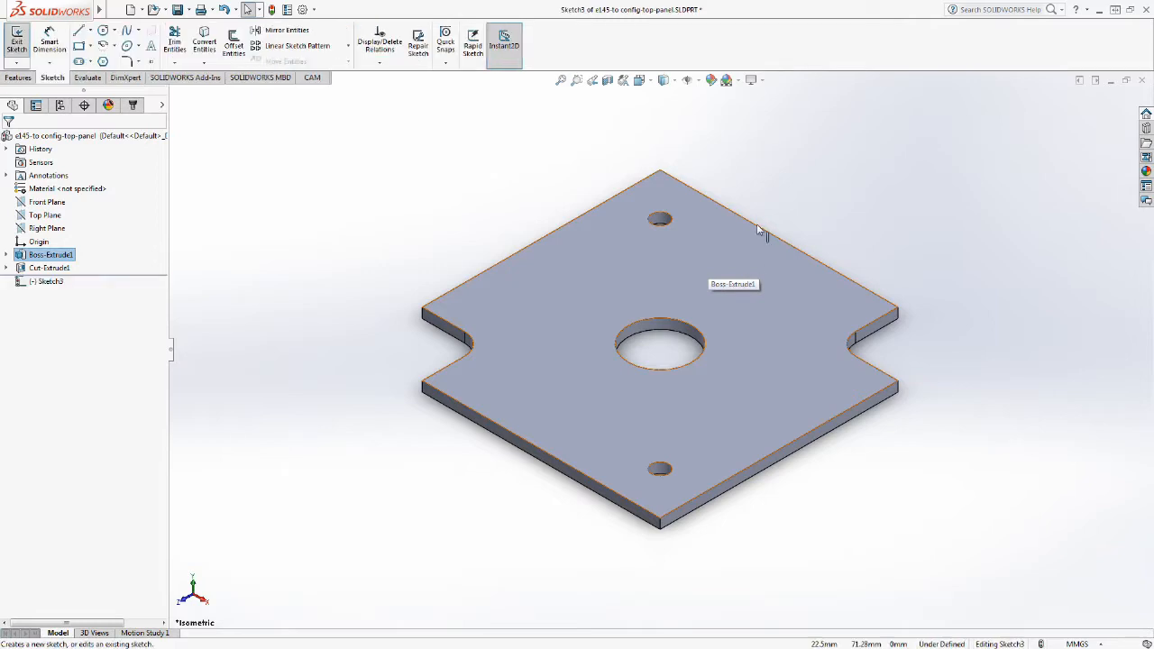
click(52, 283)
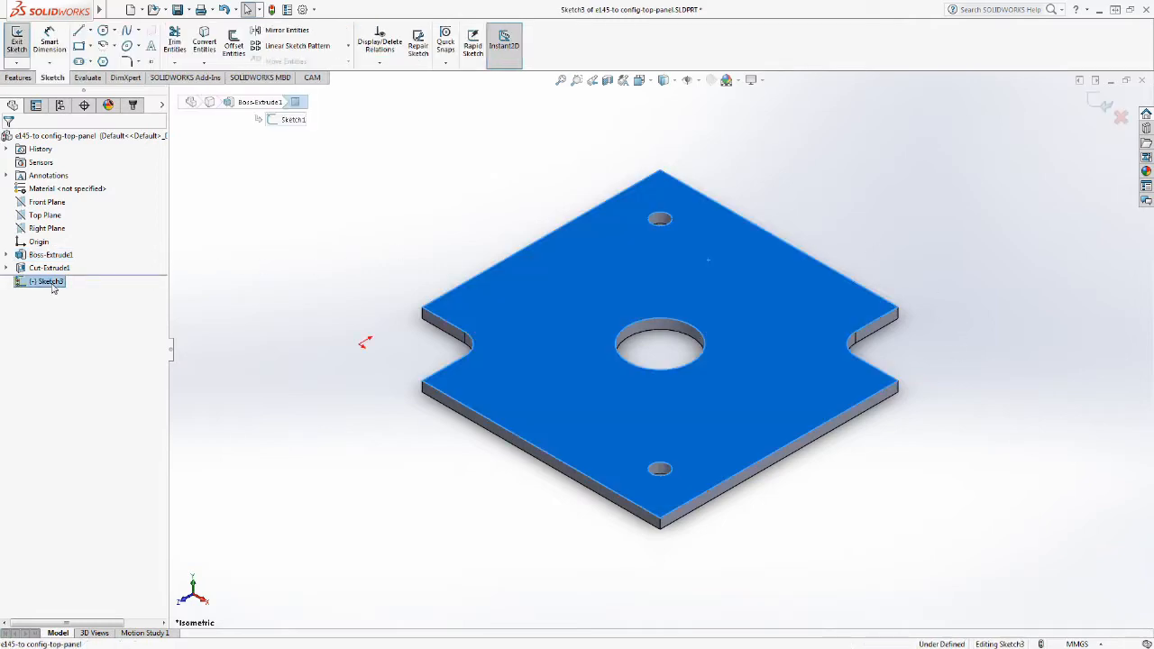
click(641, 83)
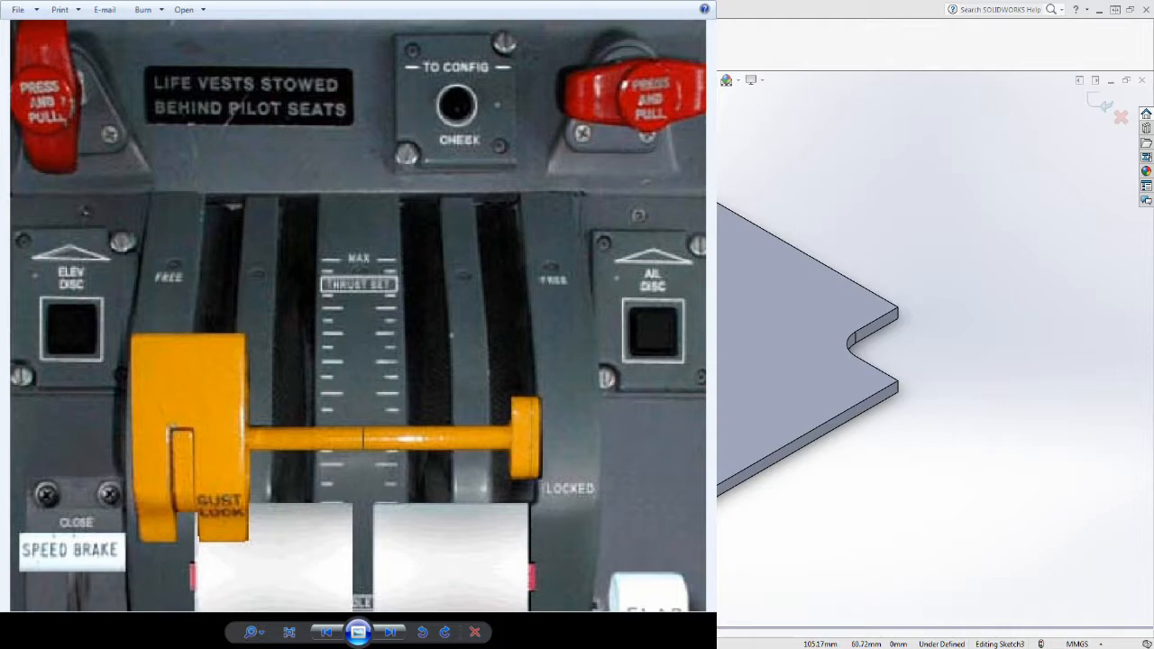
key(alt+Tab)
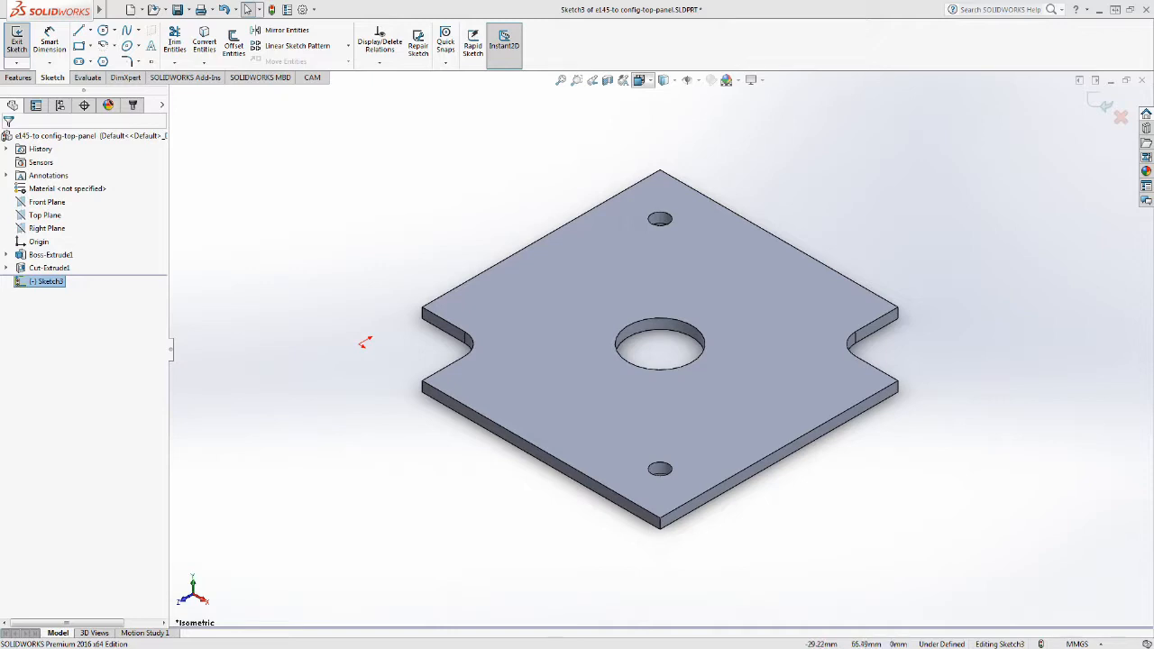
Sketch a circle of 10 mm radius centered on the top panel's central hole.
click(105, 33)
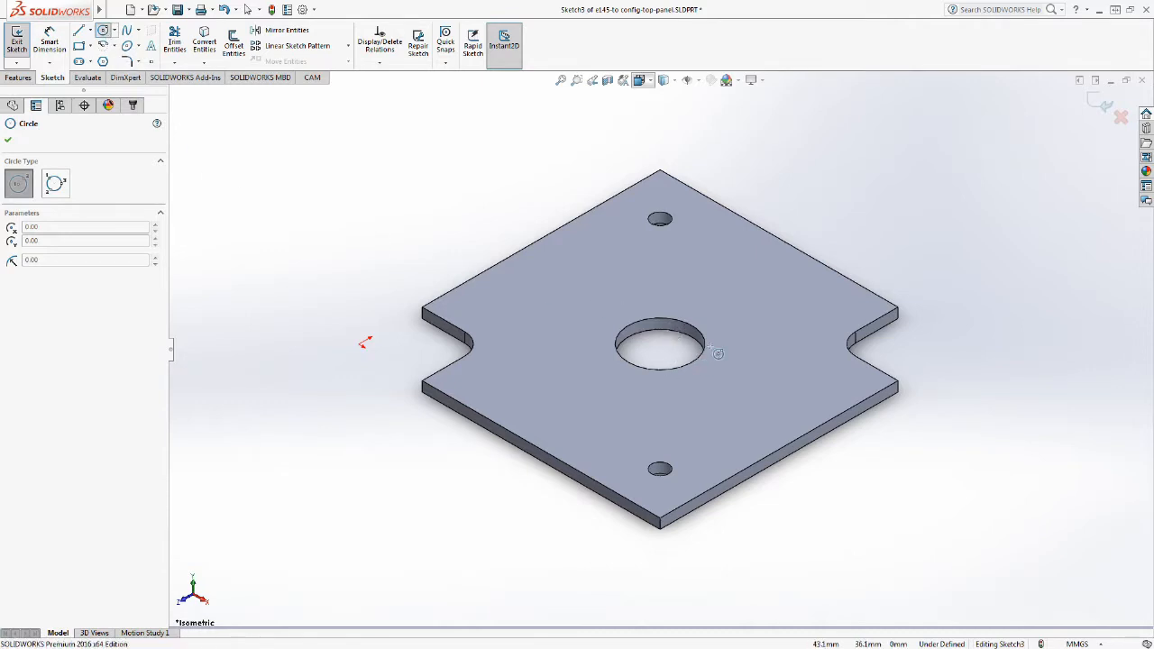
click(660, 350)
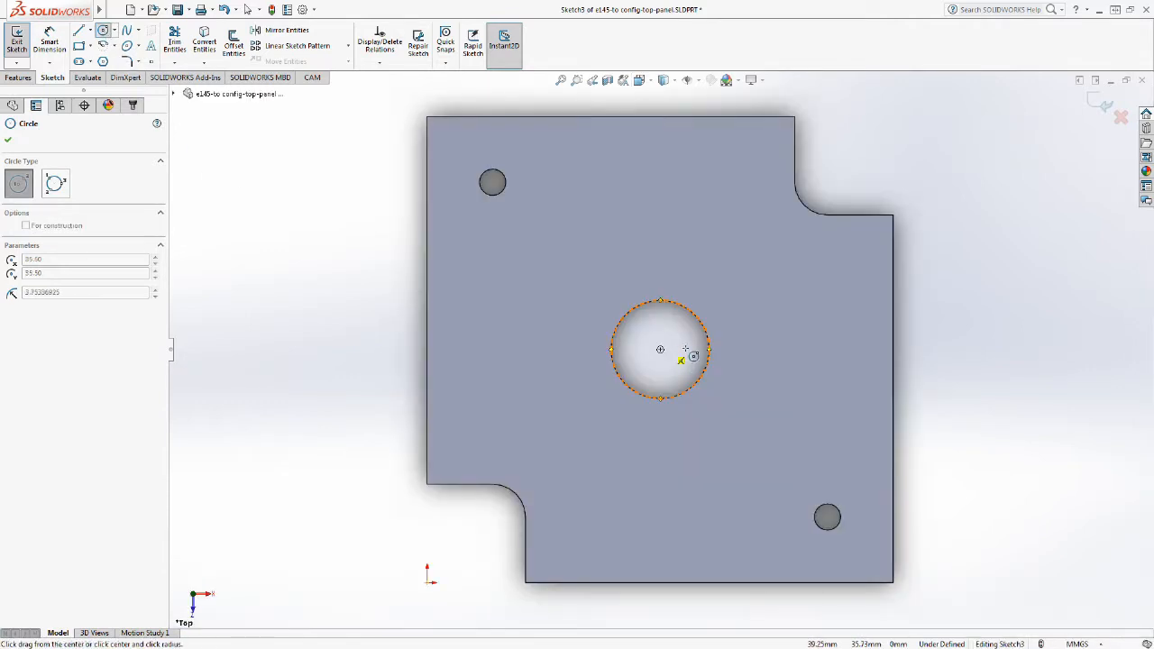
click(738, 356)
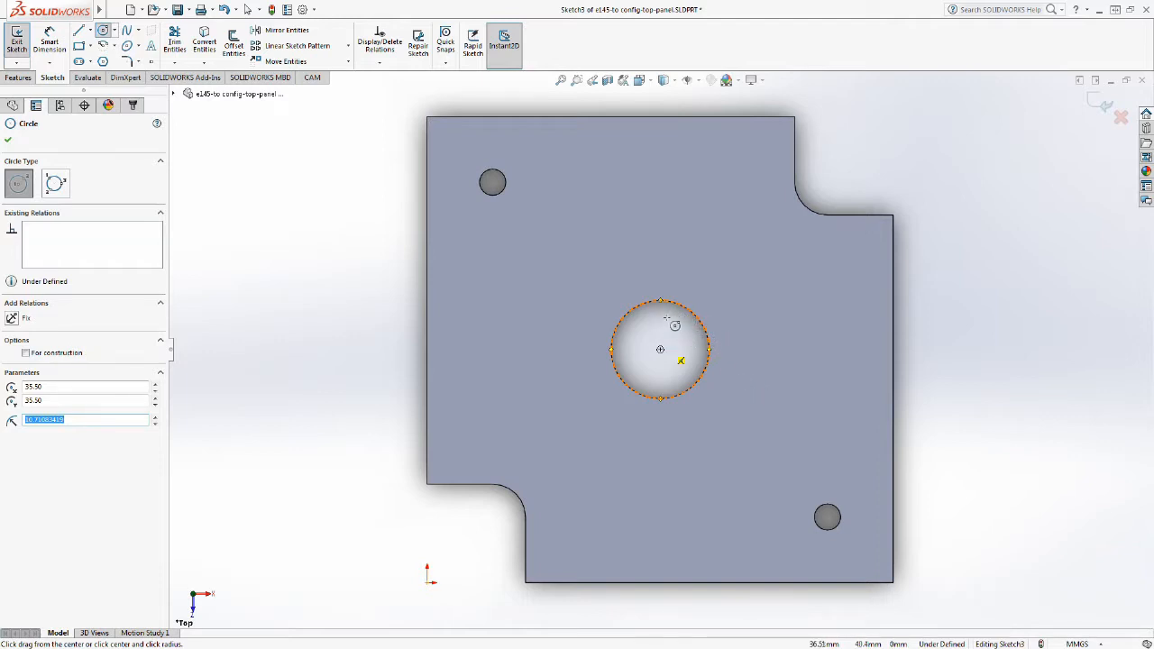
text(10)
key(Return)
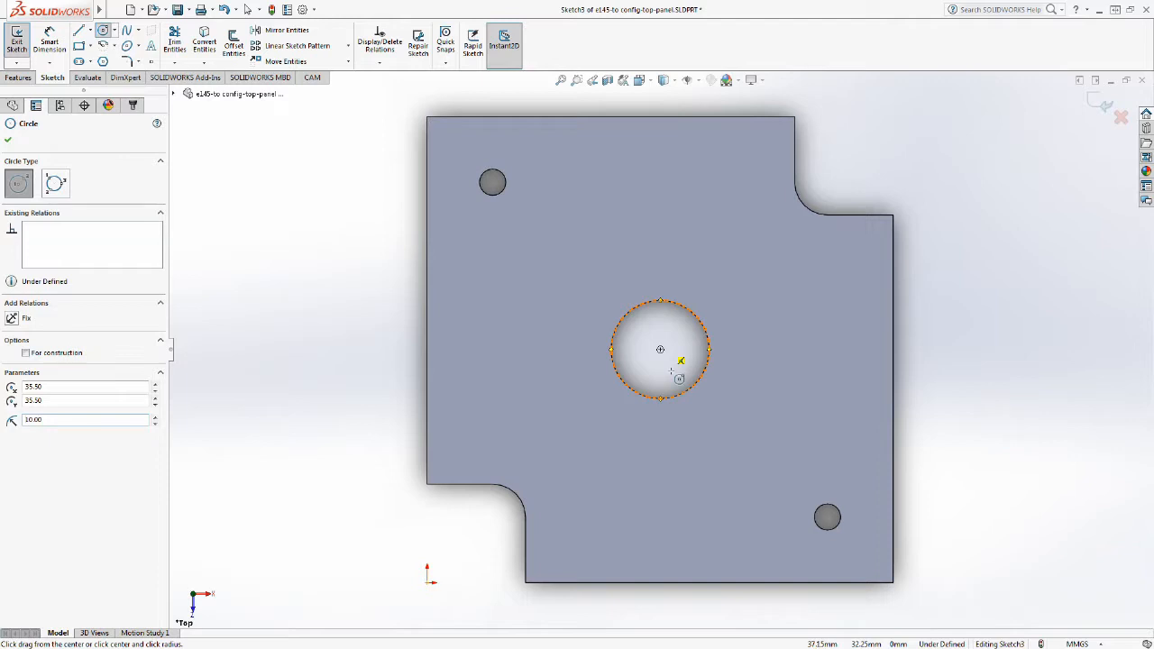
Add the sketch text TO CONFIG to the panel face using its own font instead of the document font, without attaching it to a curve.
click(9, 140)
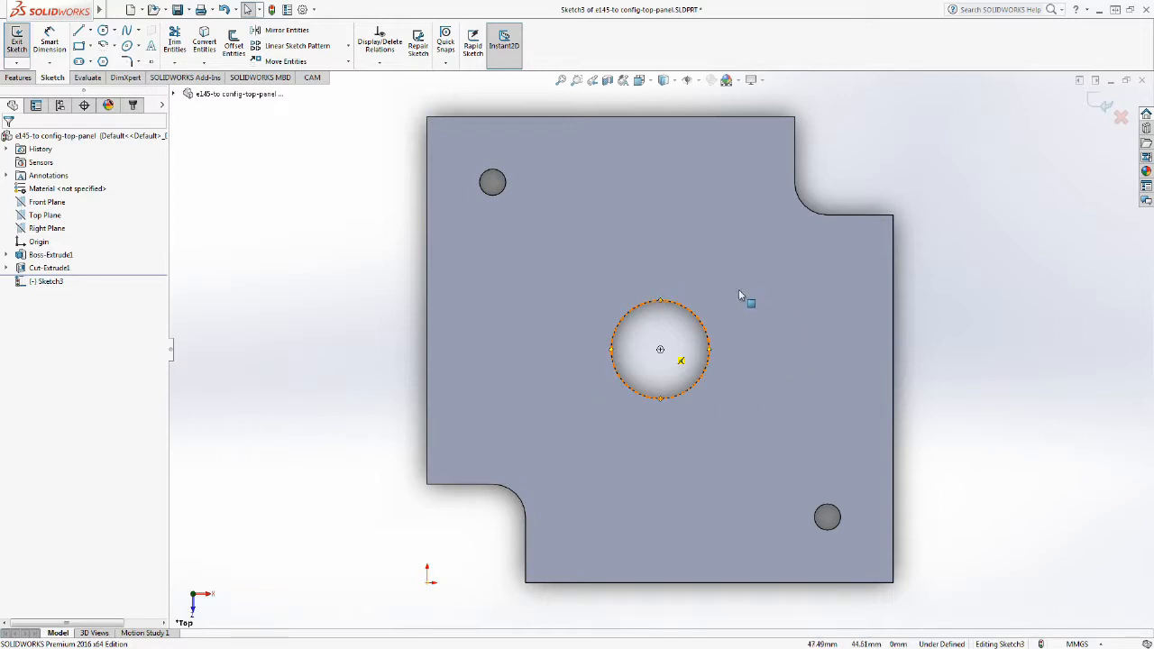
click(153, 50)
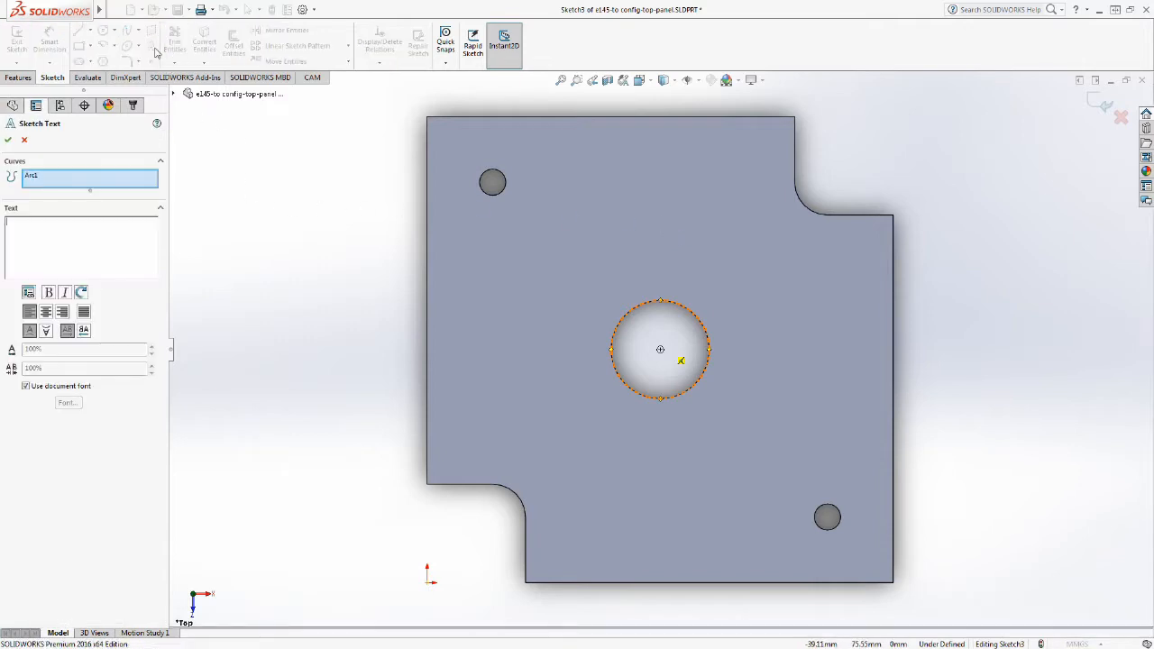
click(57, 387)
click(68, 403)
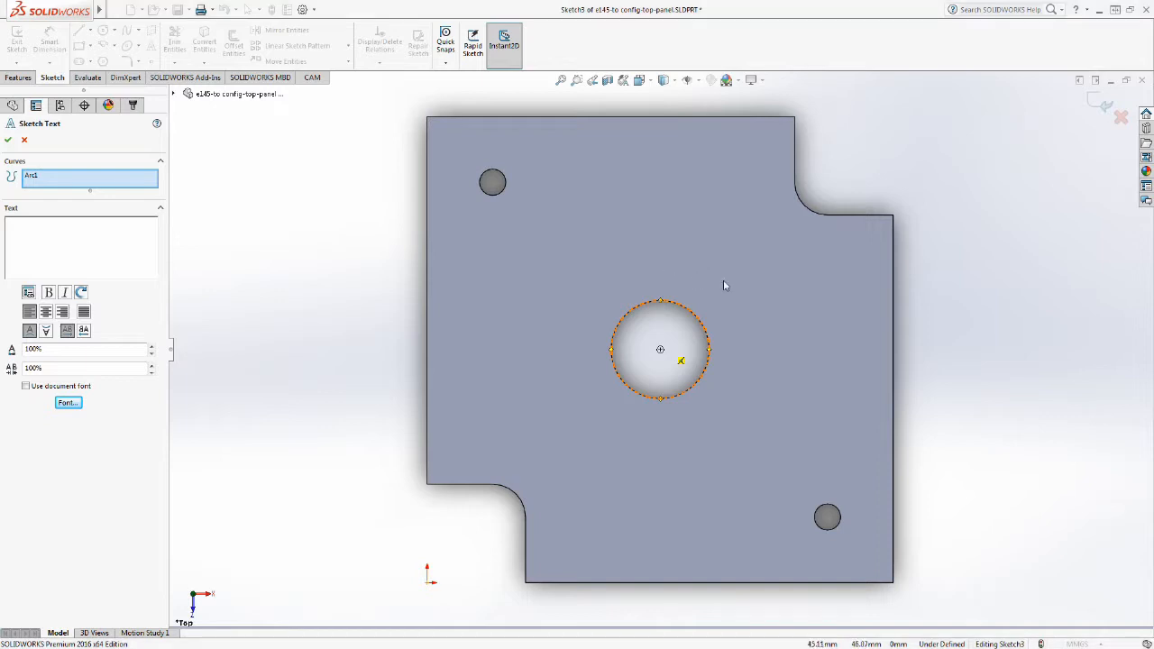
click(84, 232)
text(TO CONFIG)
click(48, 178)
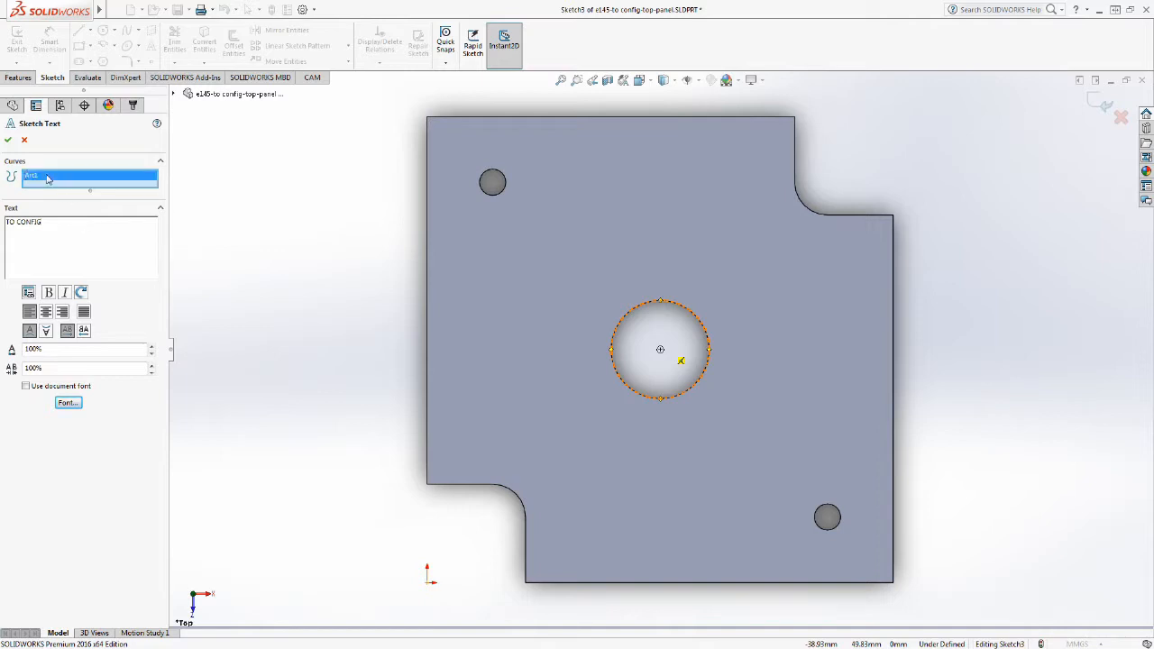
key(Delete)
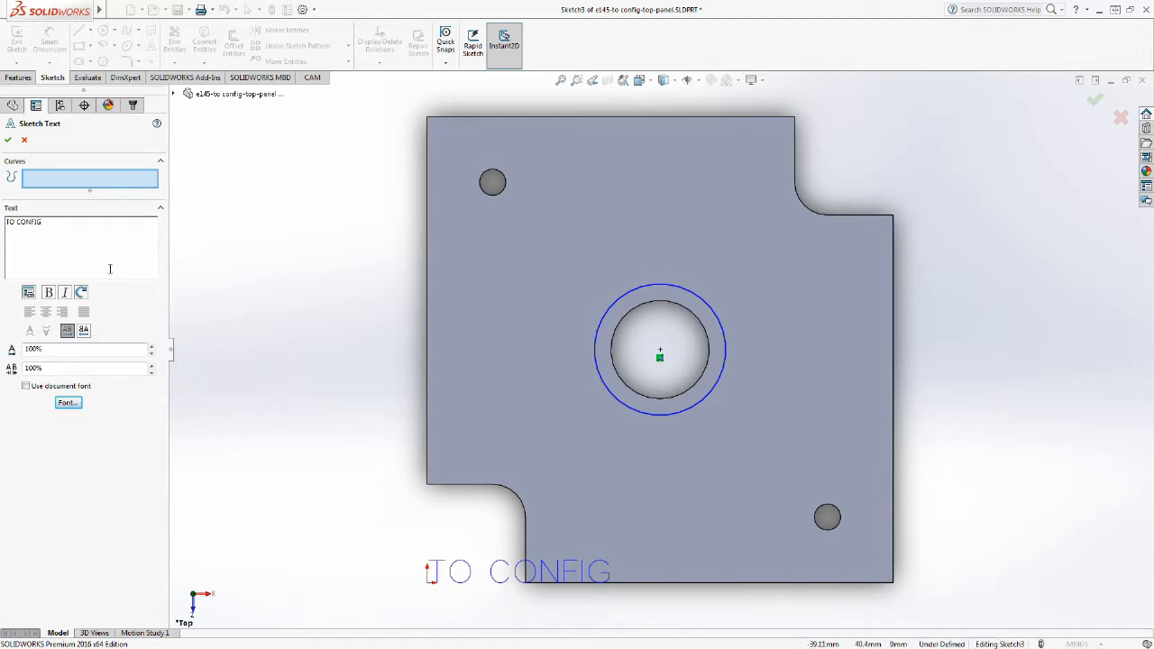
click(7, 141)
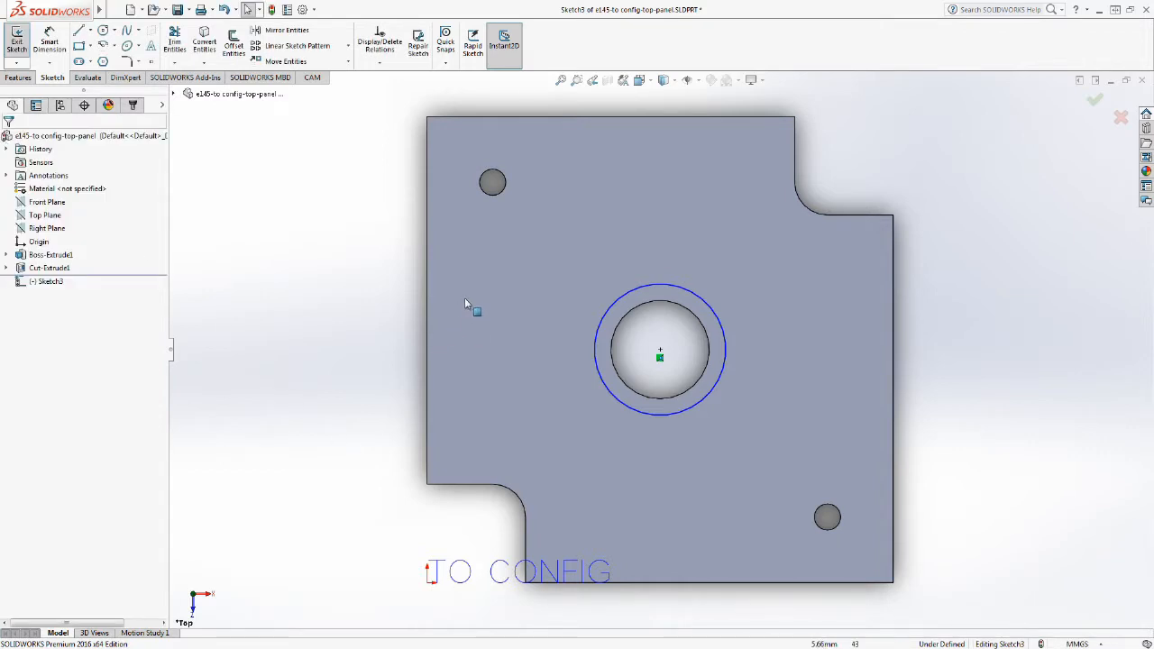
Place the TO CONFIG text roughly centered above the sketched circle and enlarge its font slightly.
click(565, 259)
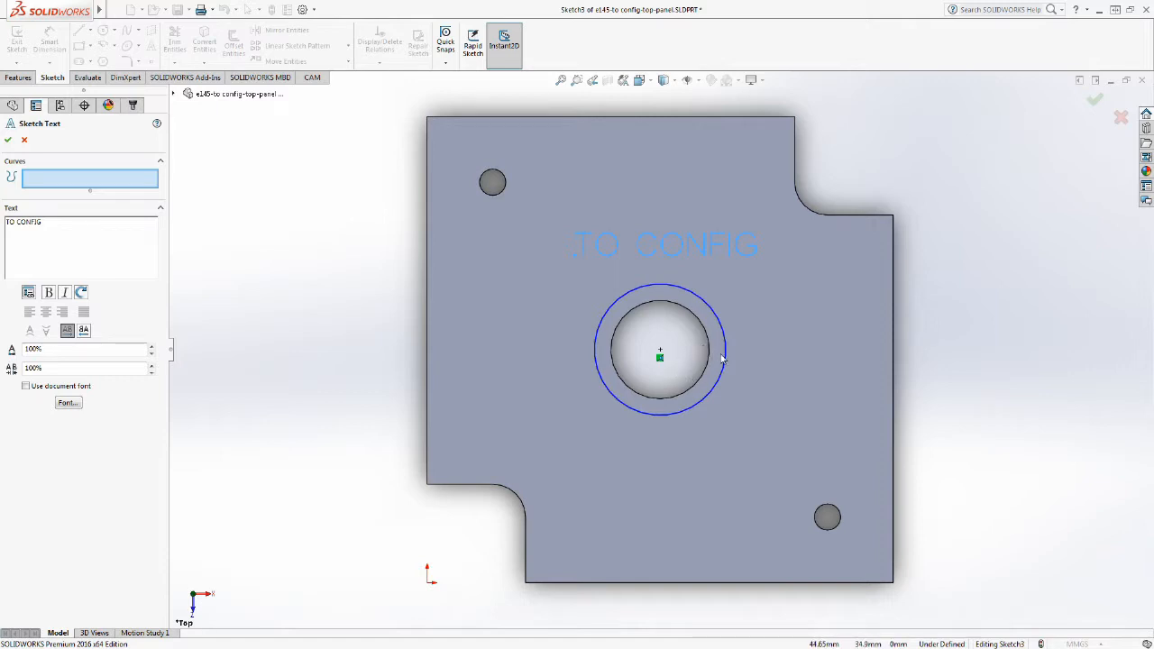
click(65, 402)
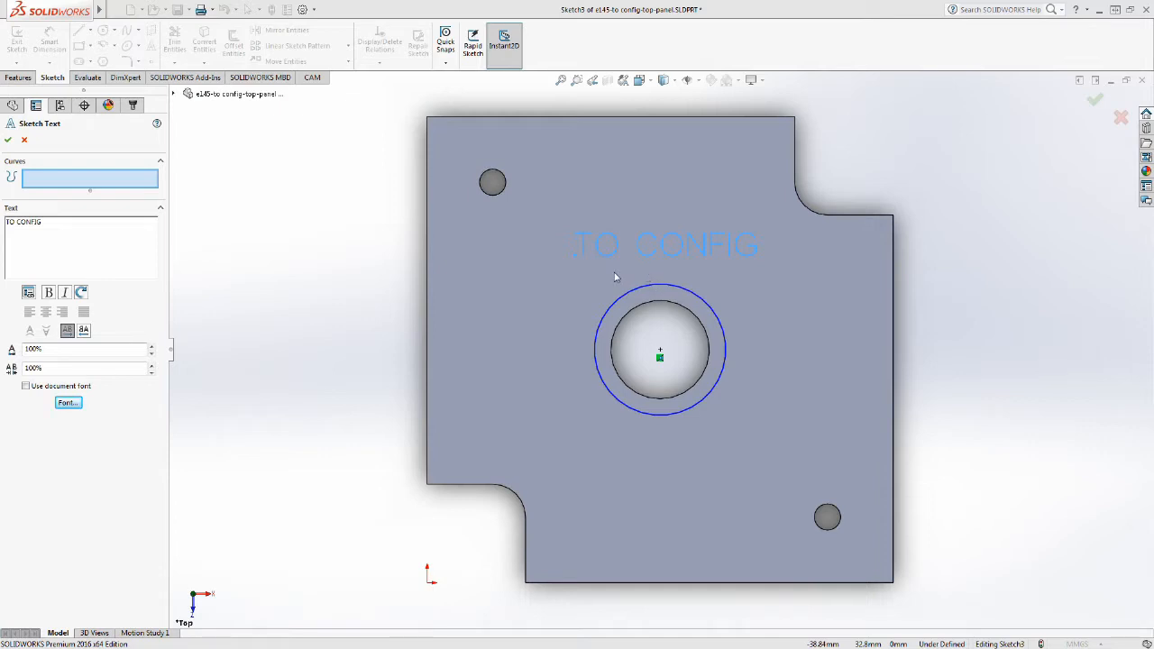
click(556, 256)
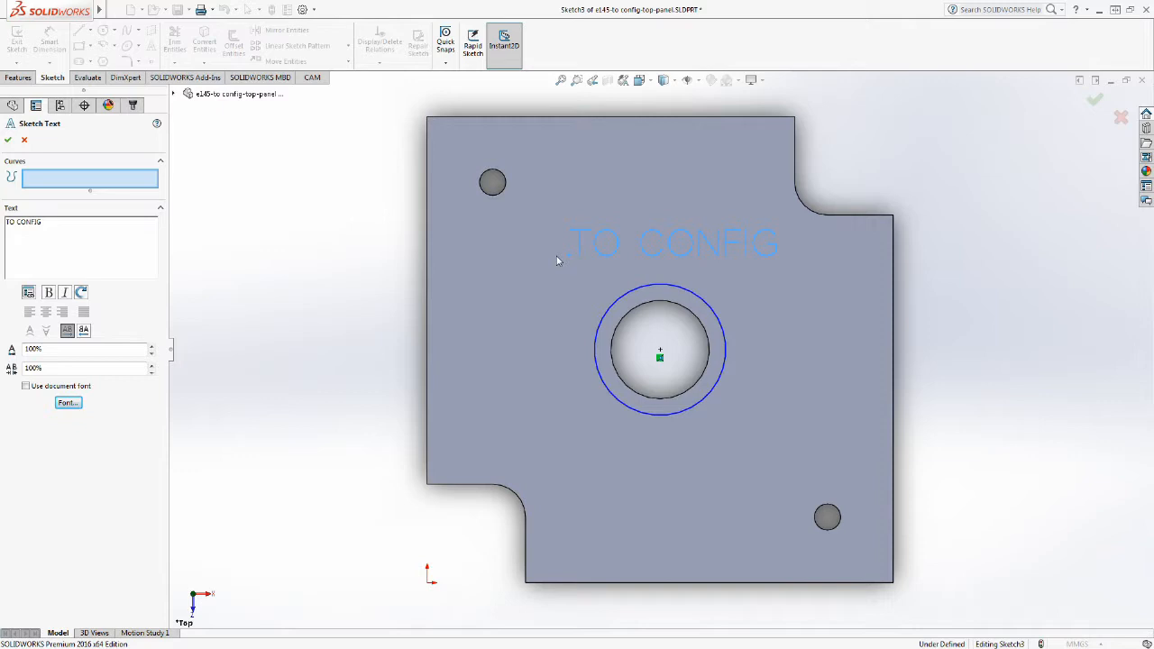
click(550, 256)
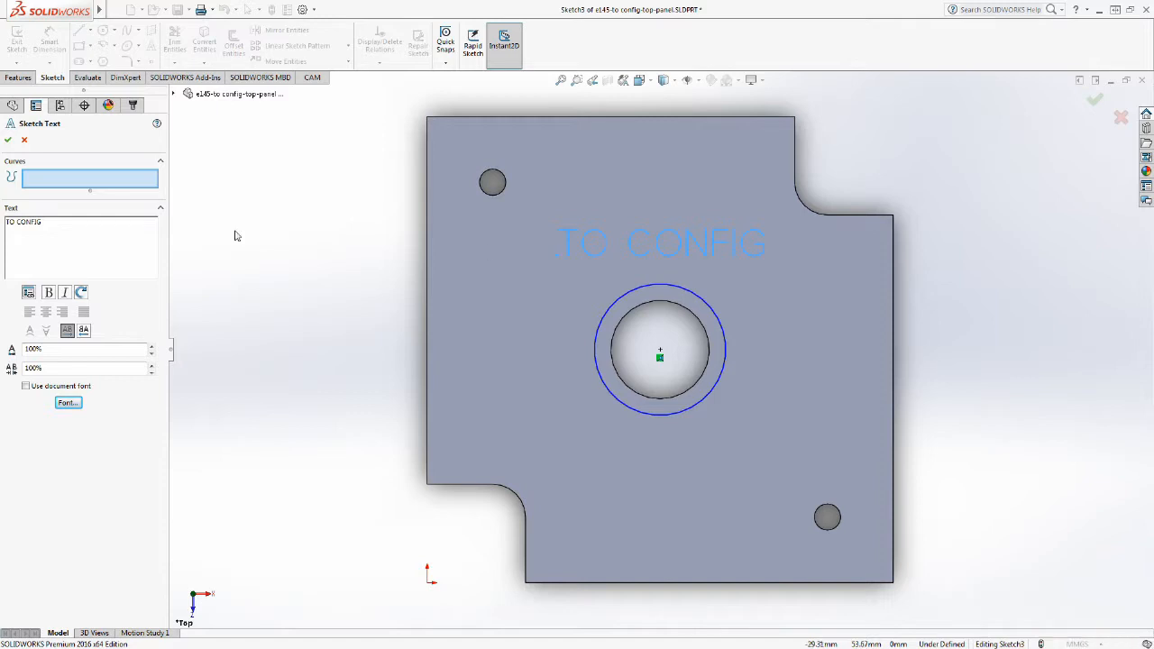
click(9, 140)
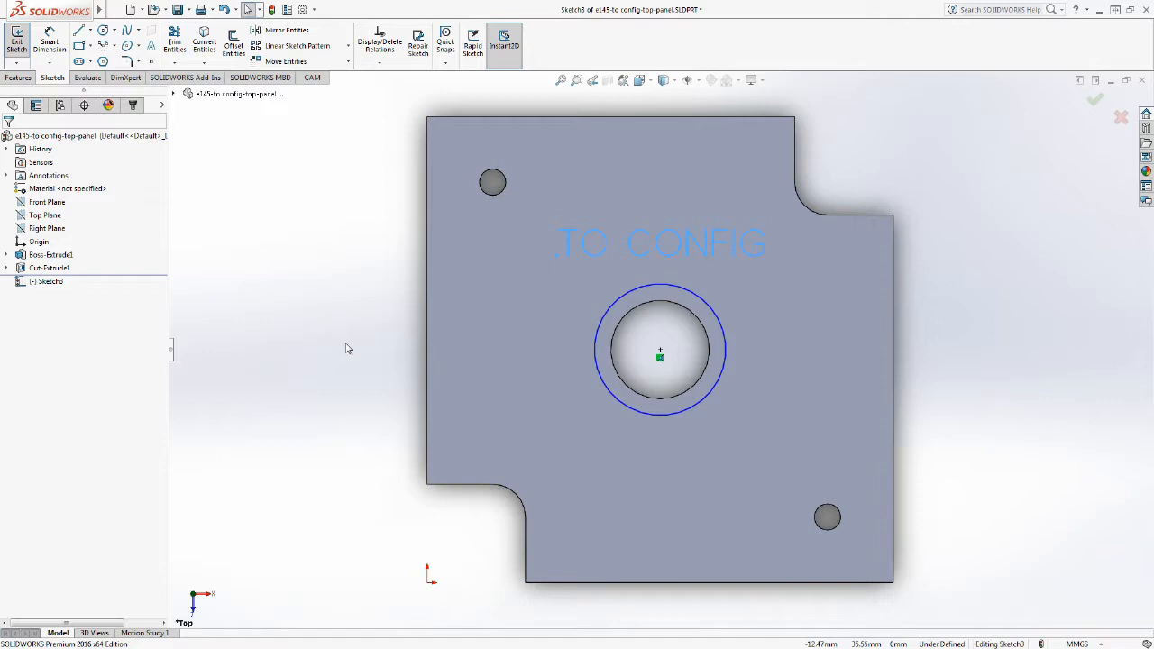
Add the sketch text CHECK in its own font and place it roughly centered below the sketched circle.
click(151, 48)
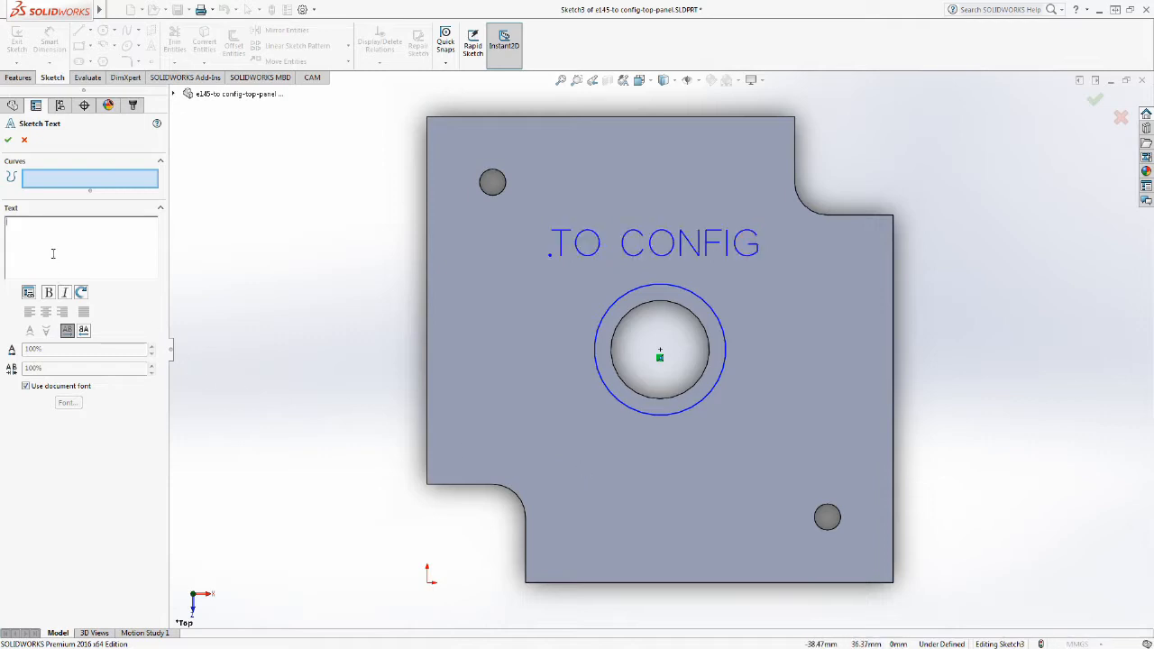
text(CHECK)
click(26, 386)
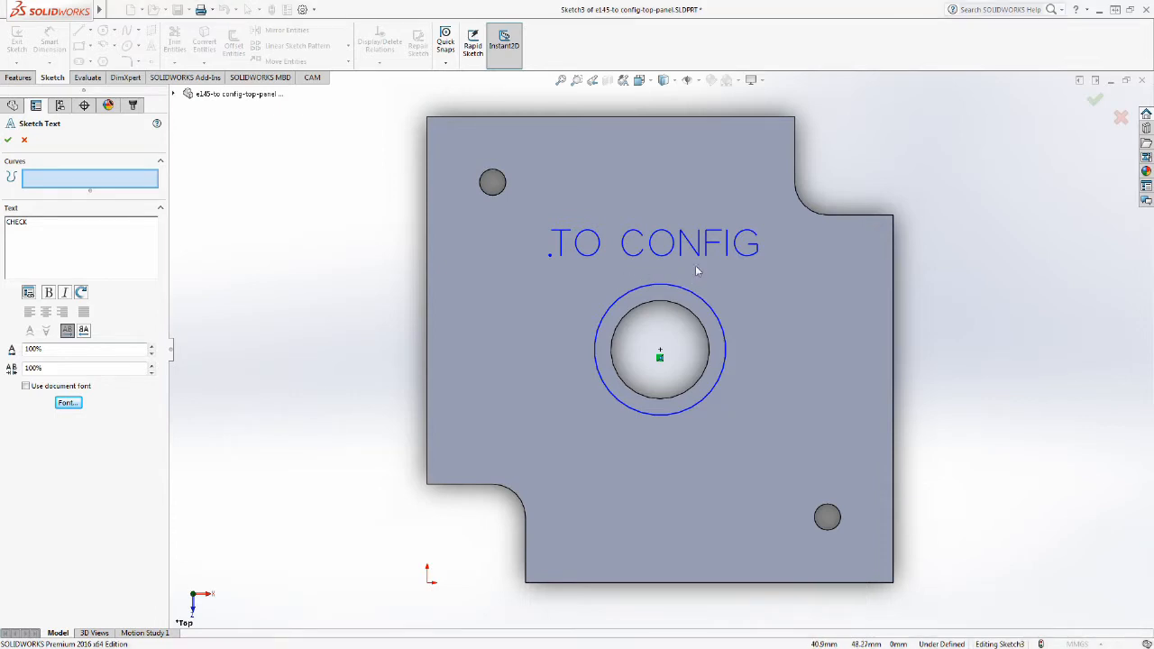
click(587, 466)
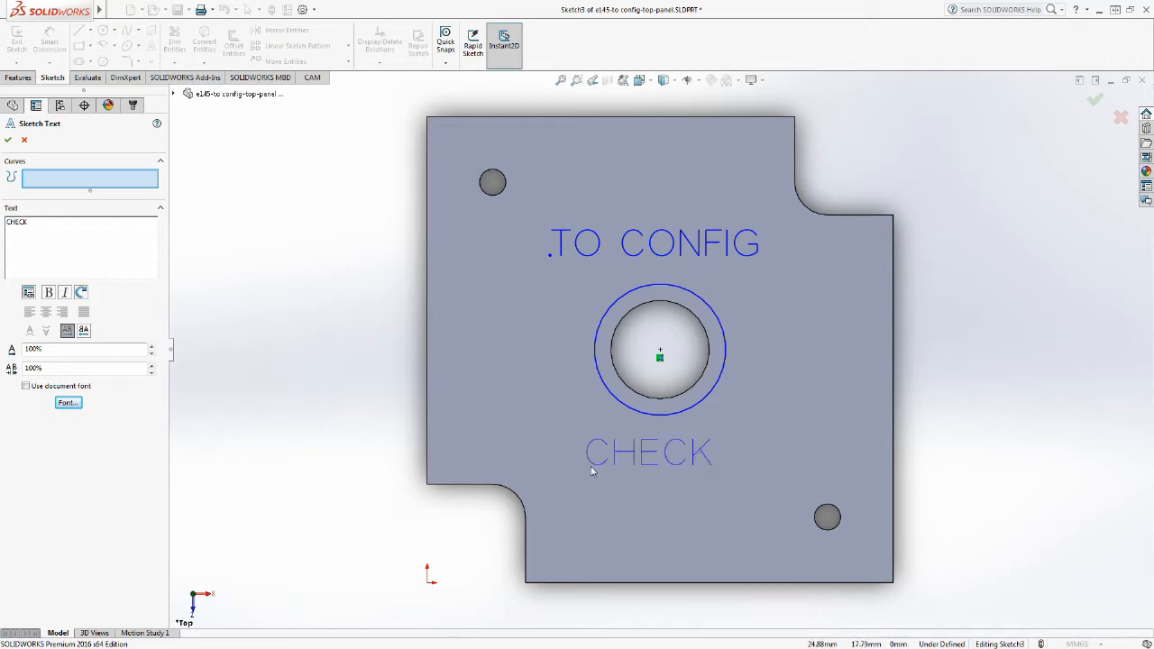
click(8, 139)
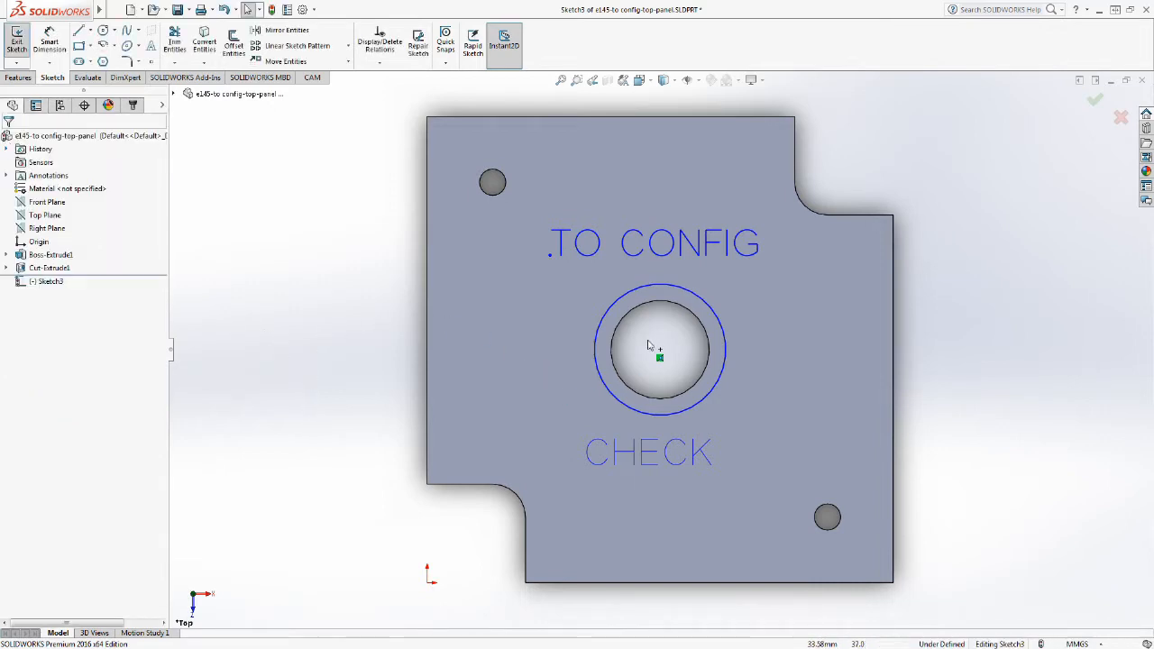
click(587, 466)
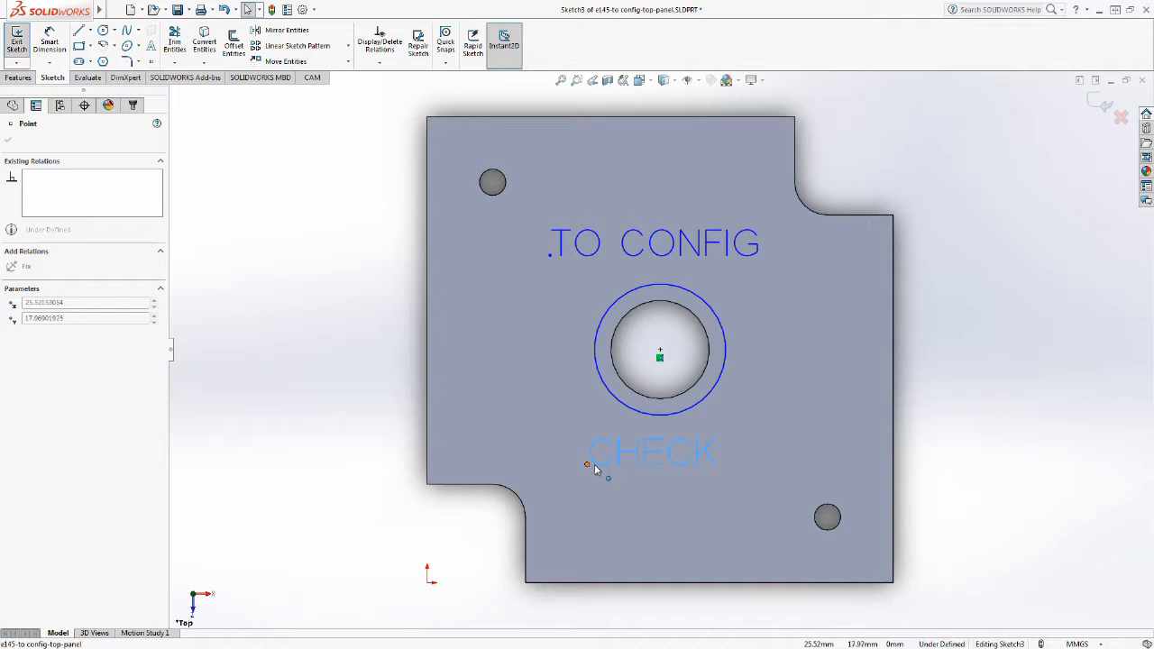
click(594, 466)
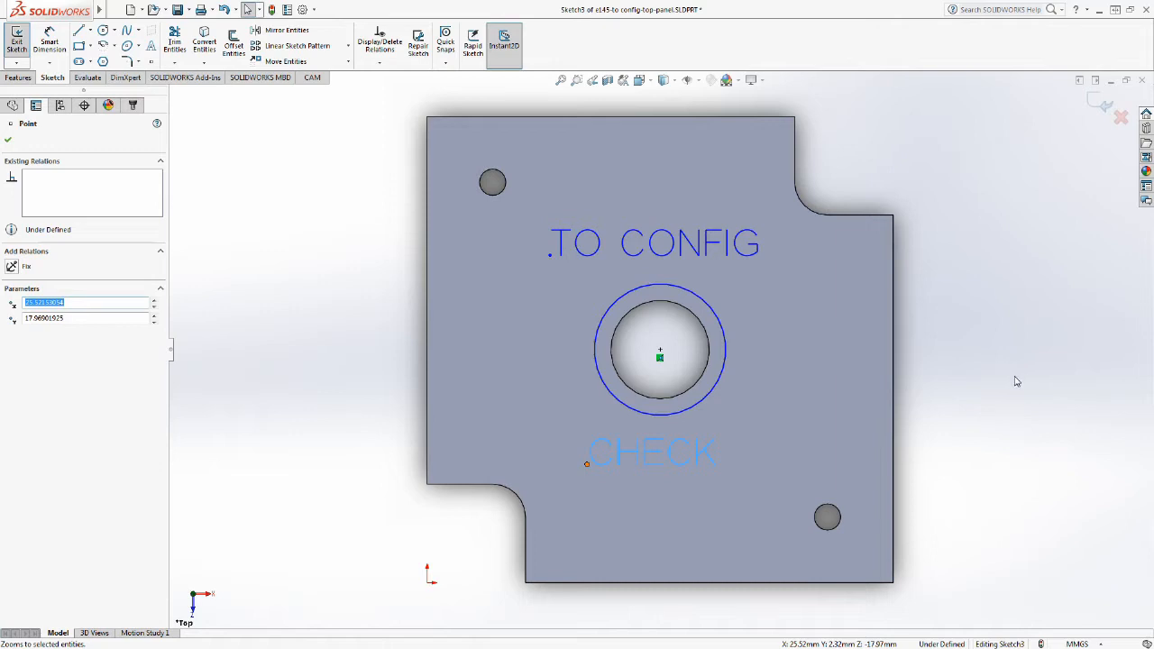
click(7, 140)
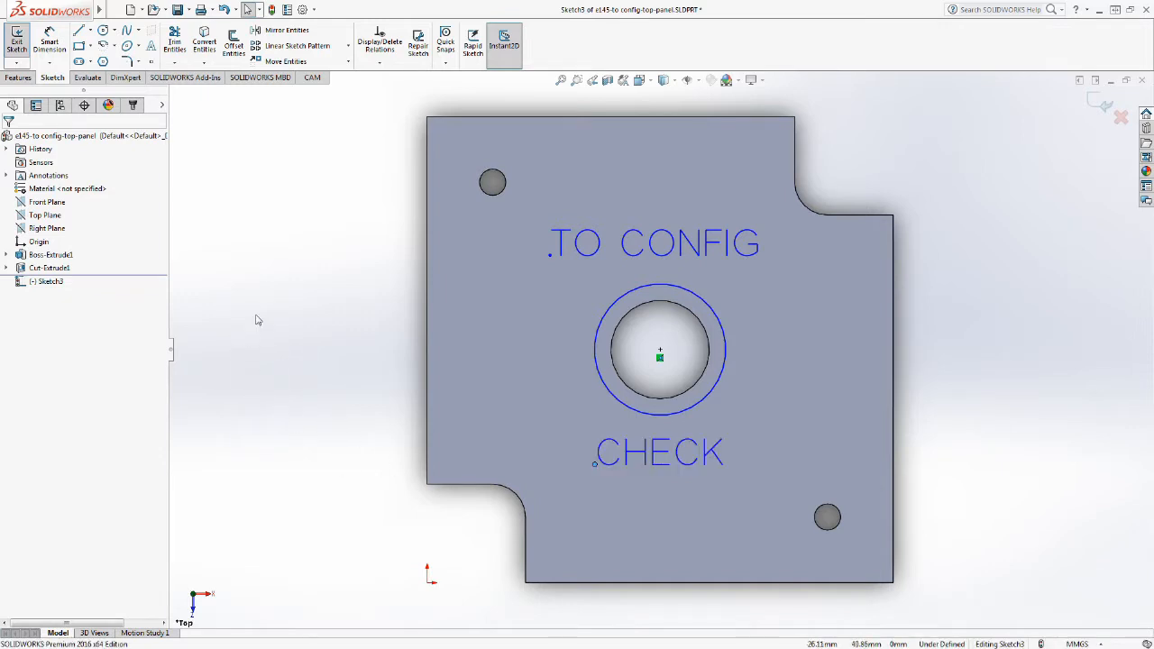
Sketch a horizontal line about 14 mm long to the right of the TO CONFIG text, at mid-height of the letters.
click(78, 30)
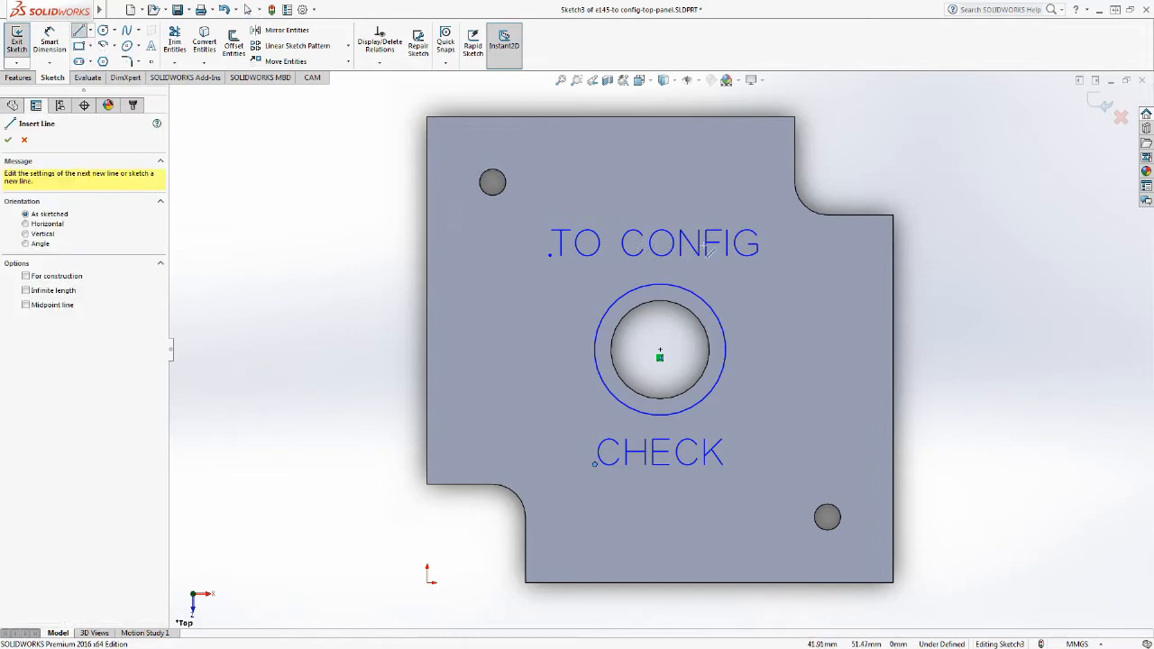
click(767, 244)
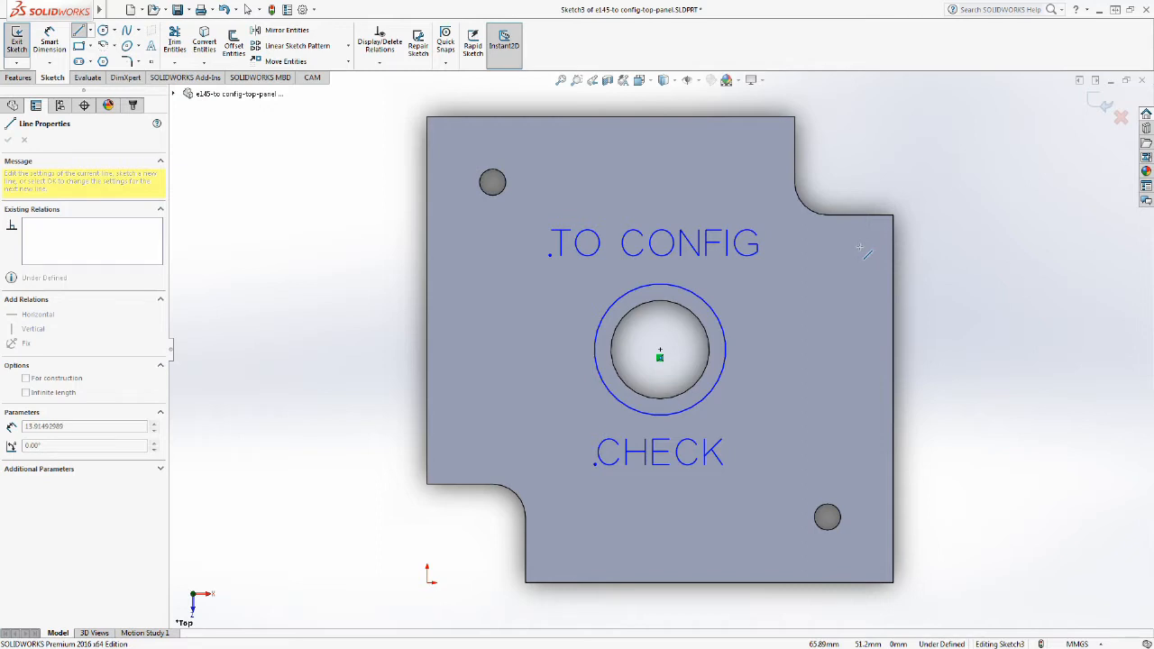
click(860, 245)
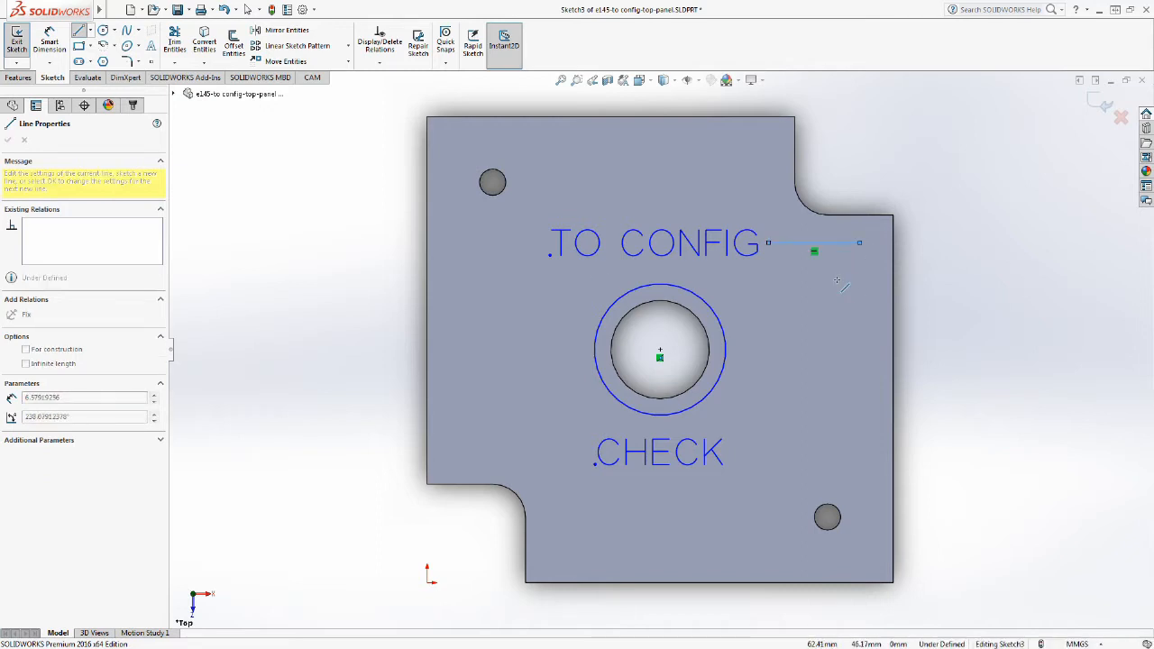
key(Escape)
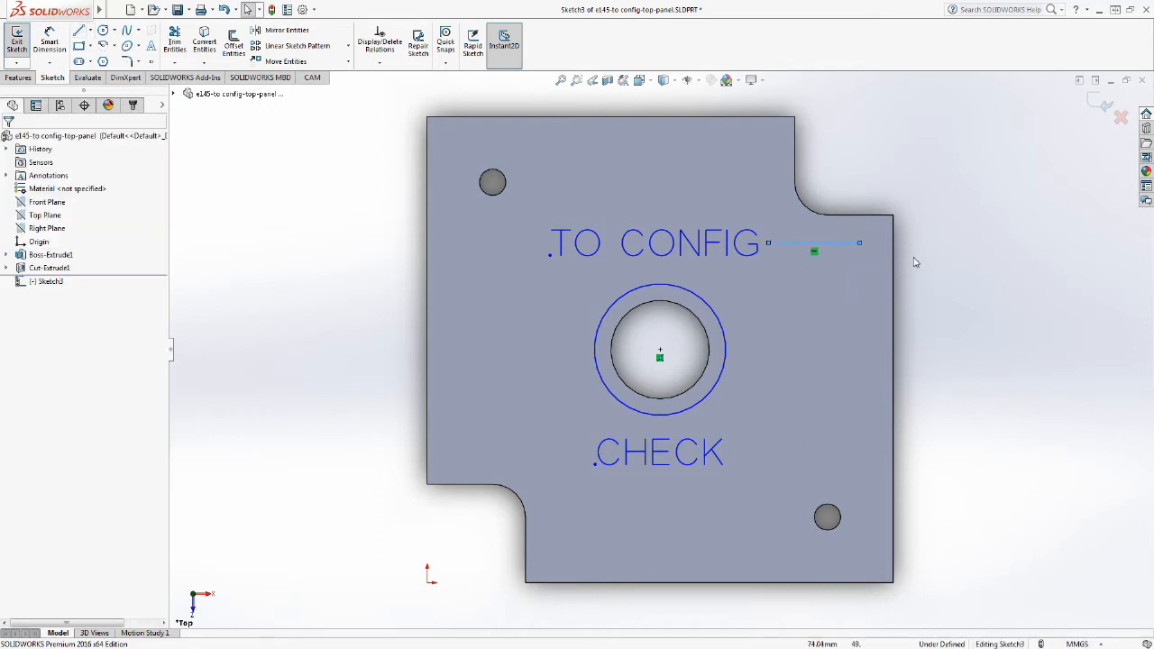
Set the X coordinates of the right-hand line's endpoints to 65 mm for the outer end and 52 mm for the inner end.
click(860, 243)
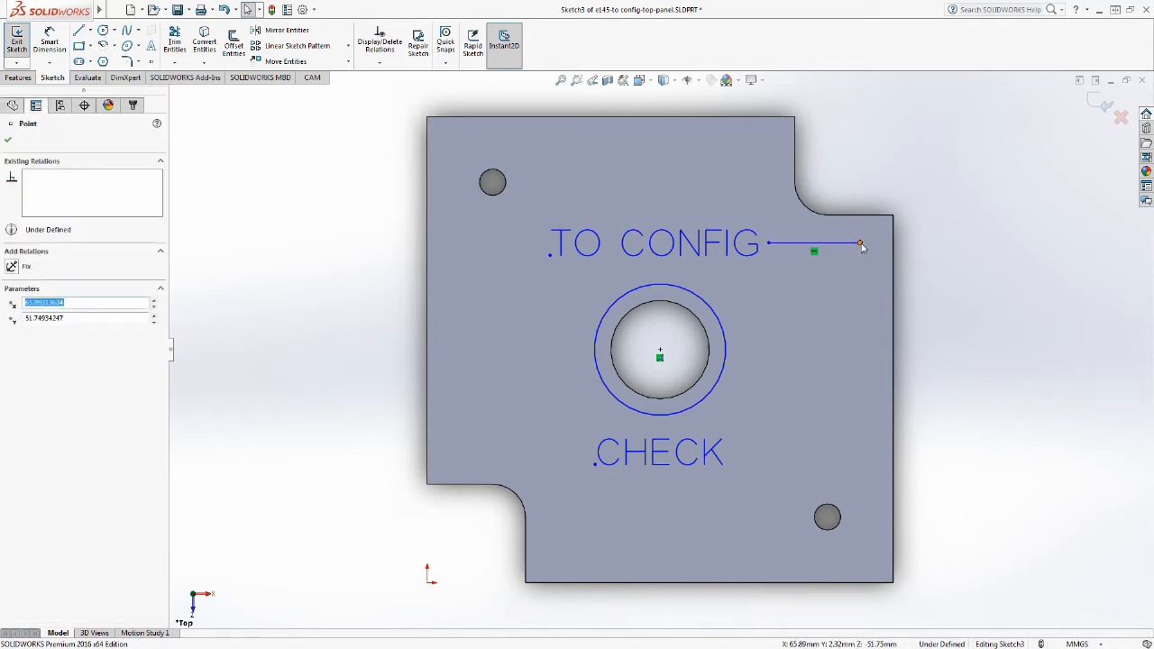
text(65.00)
click(766, 245)
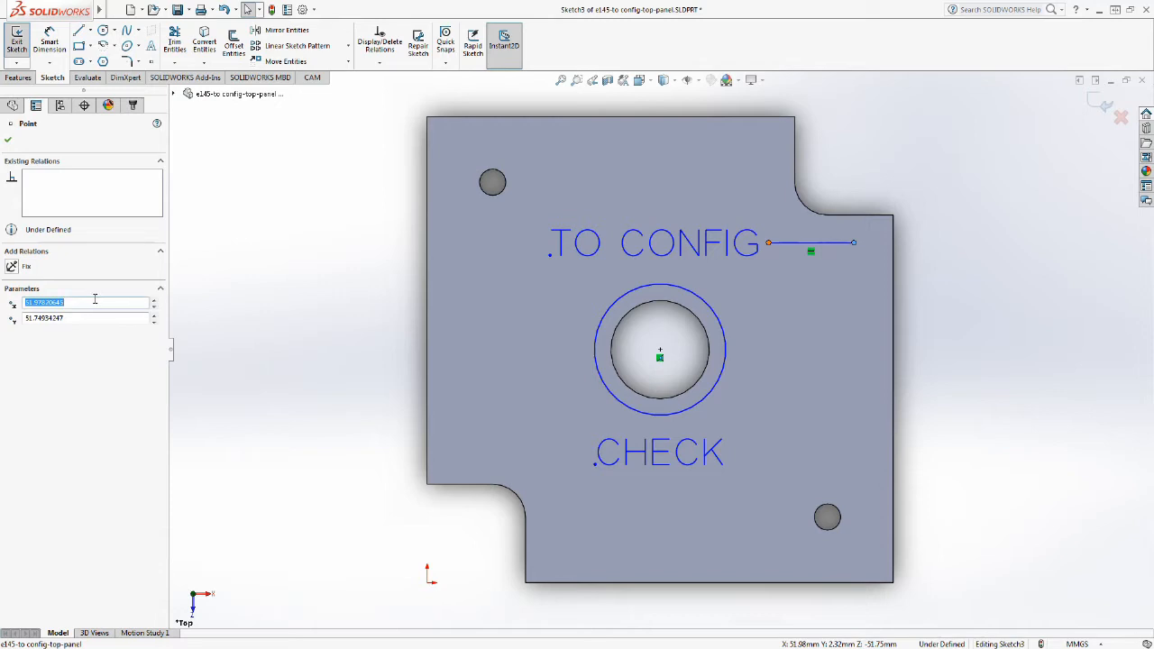
text(52)
key(Return)
click(855, 244)
click(7, 140)
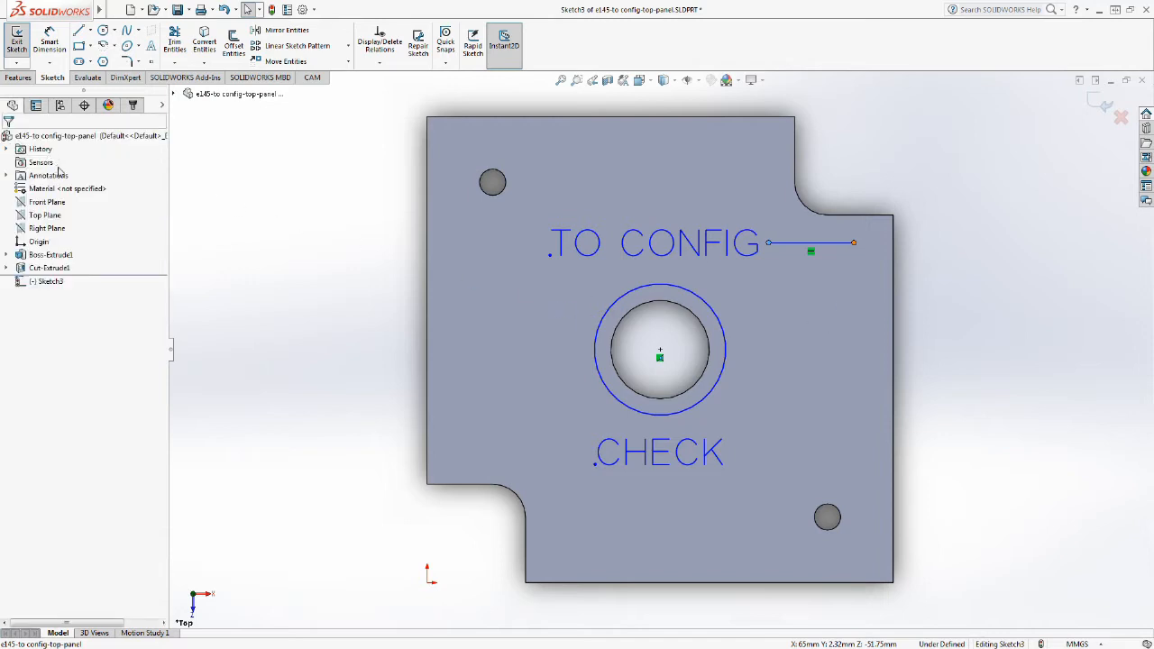
Sketch a horizontal line about 15 mm long to the left of the TO CONFIG text, level with the right-hand line.
click(78, 30)
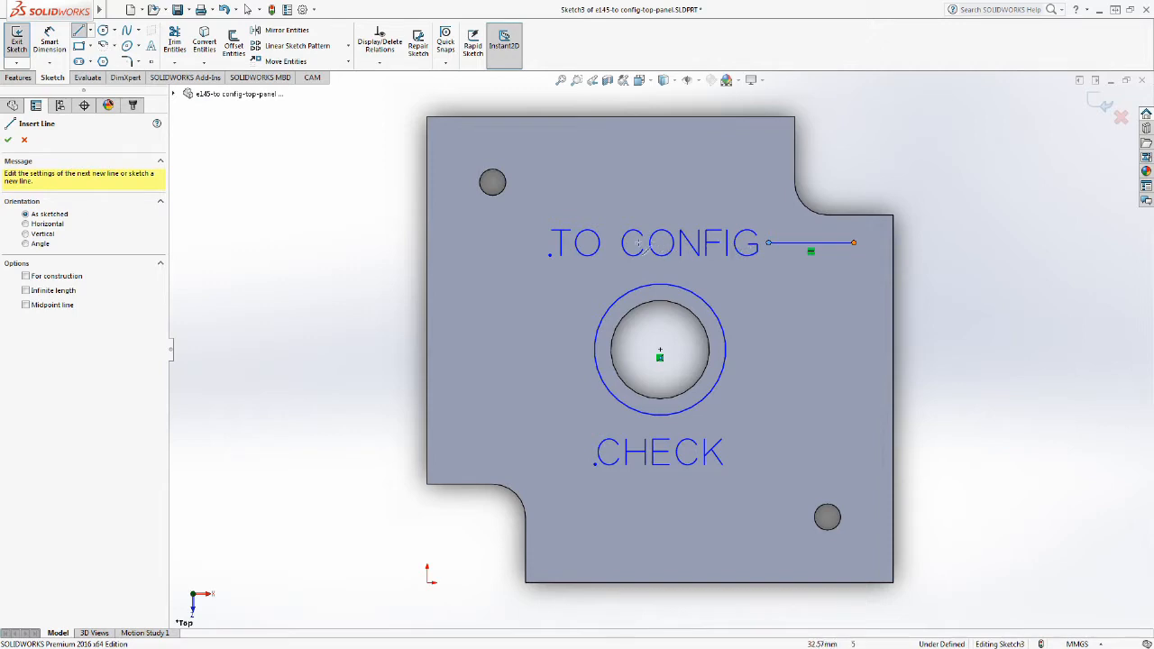
click(542, 242)
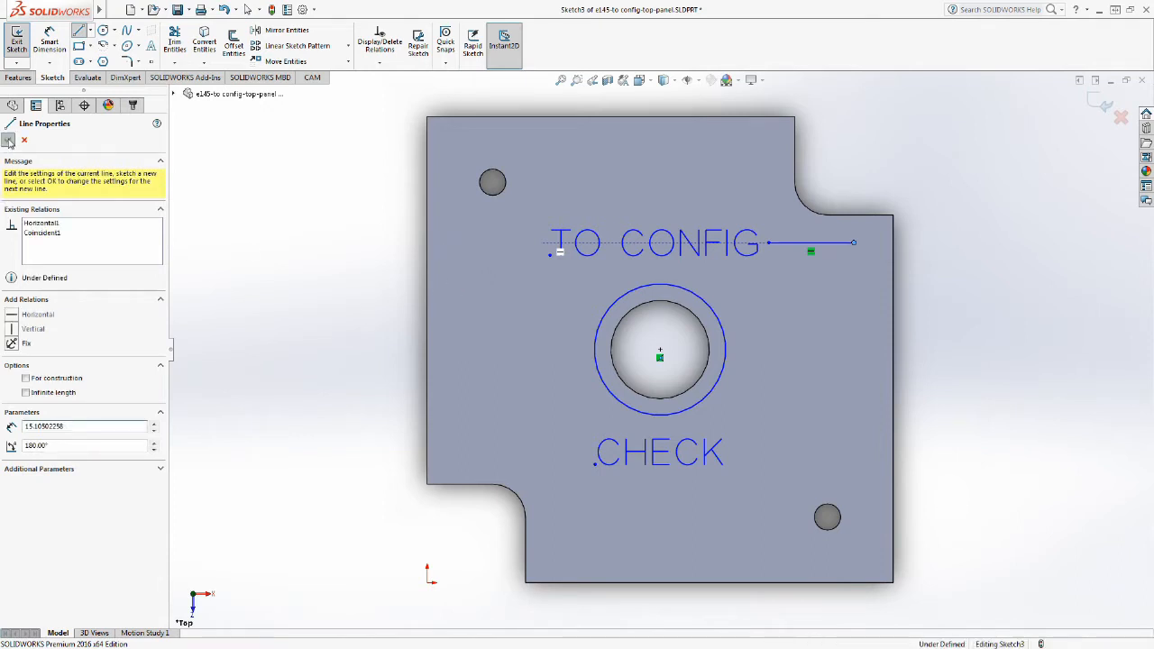
click(7, 141)
click(7, 141)
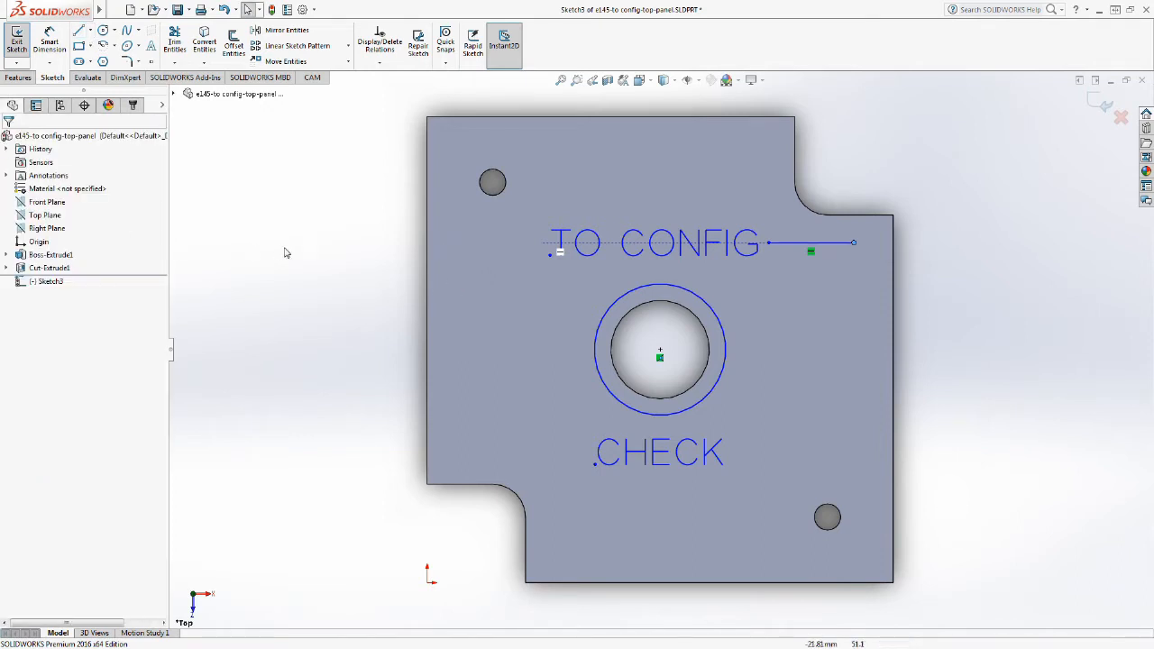
Set the X coordinates of the left-hand line's endpoints to 6 mm for the outer end and 17 mm for the inner end.
click(442, 243)
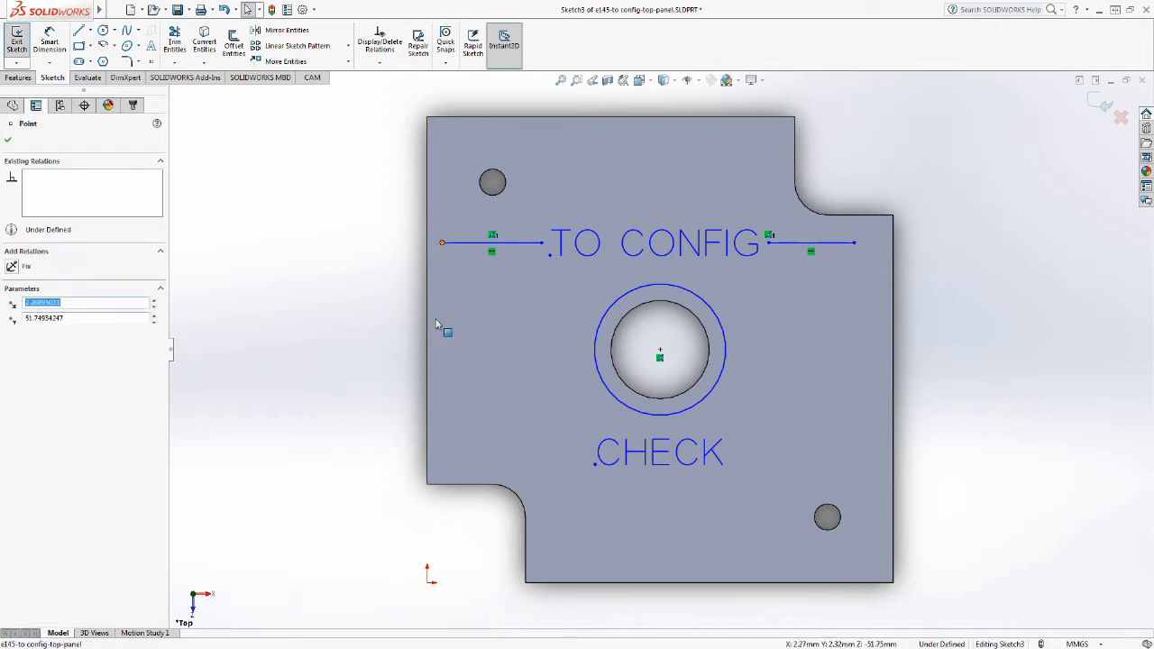
text(5.00)
key(Return)
click(542, 242)
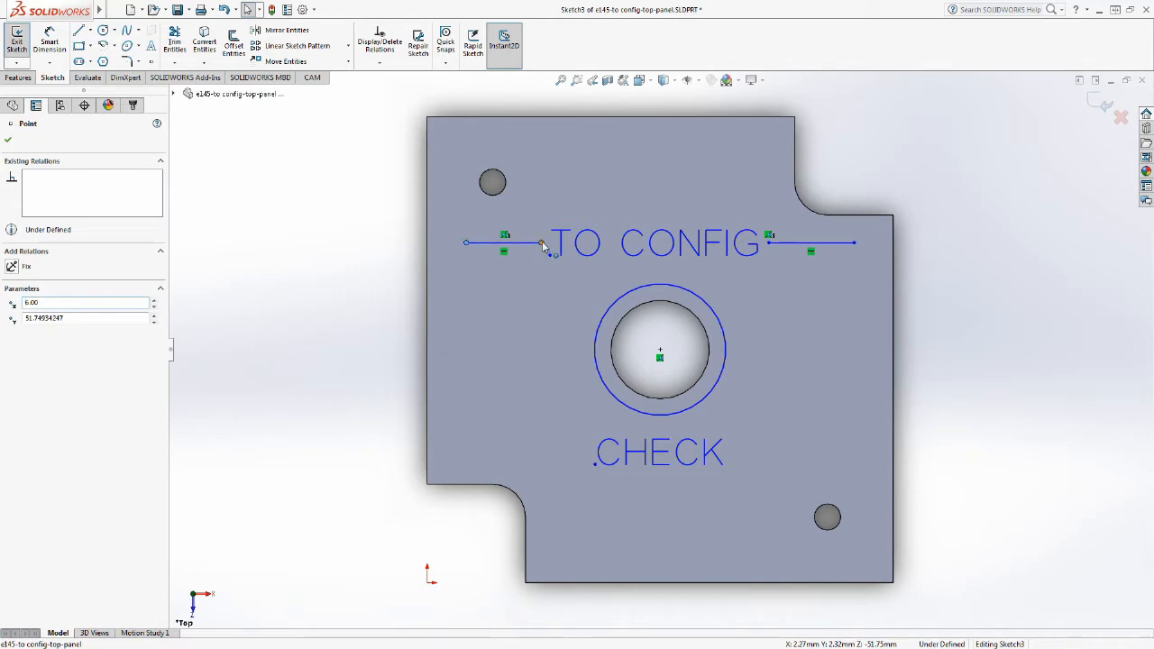
double_click(83, 302)
text(17.00)
click(9, 140)
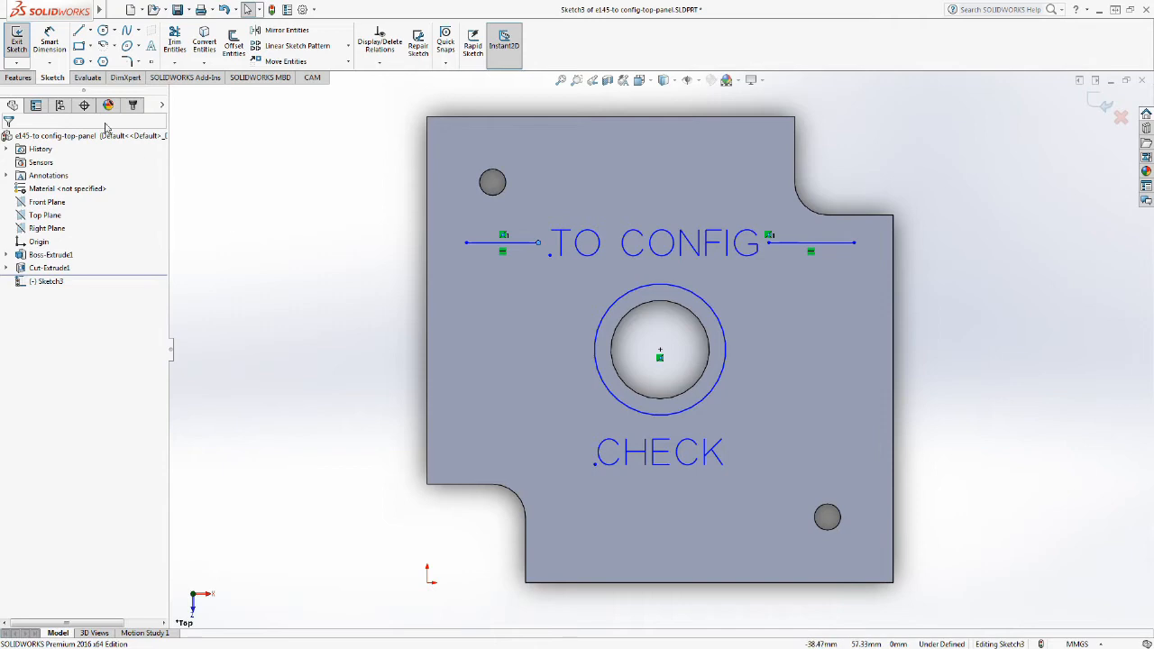
Close the sketch and save the top panel part, returning to the e145-to config-assembly document.
click(16, 41)
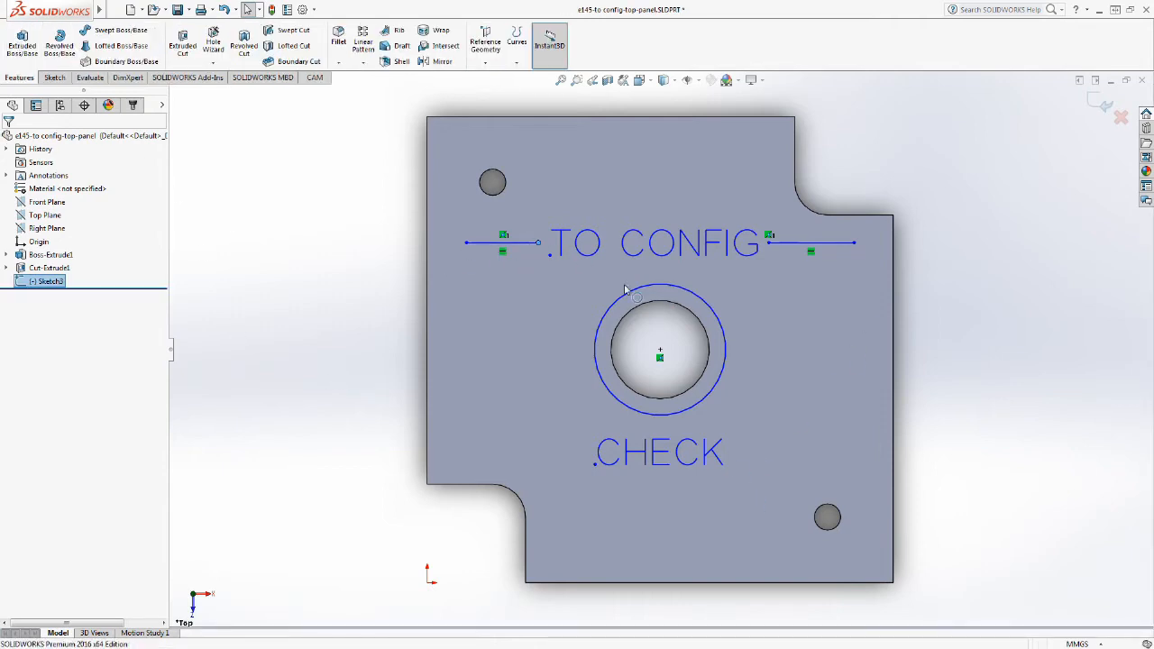
click(244, 250)
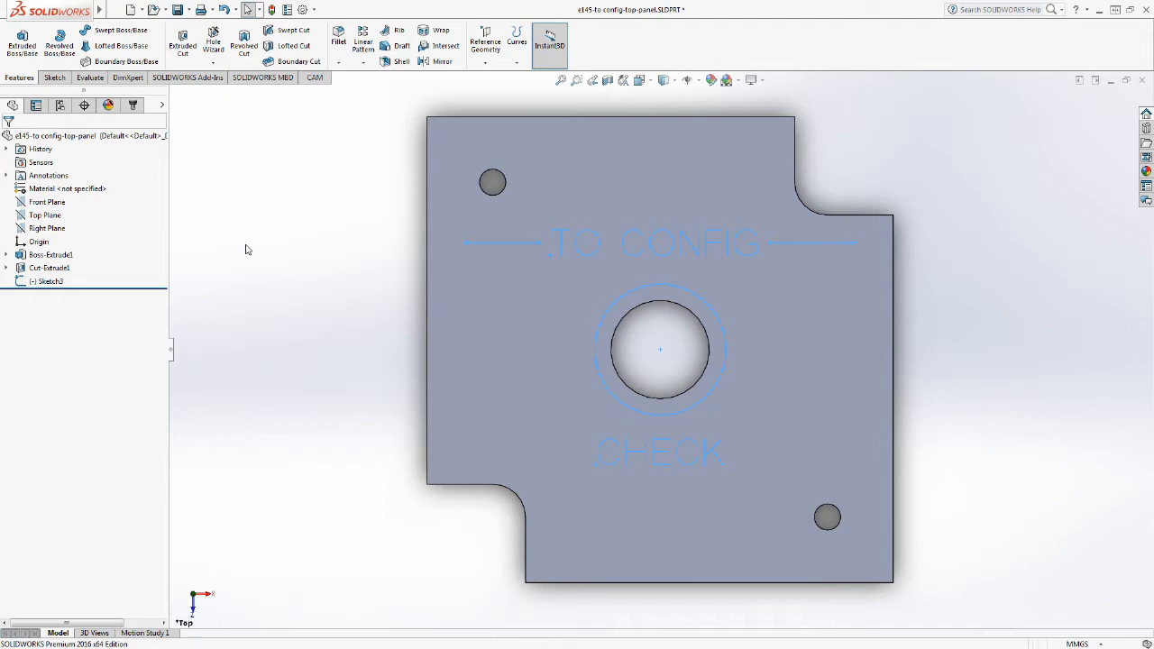
key(ctrl+s)
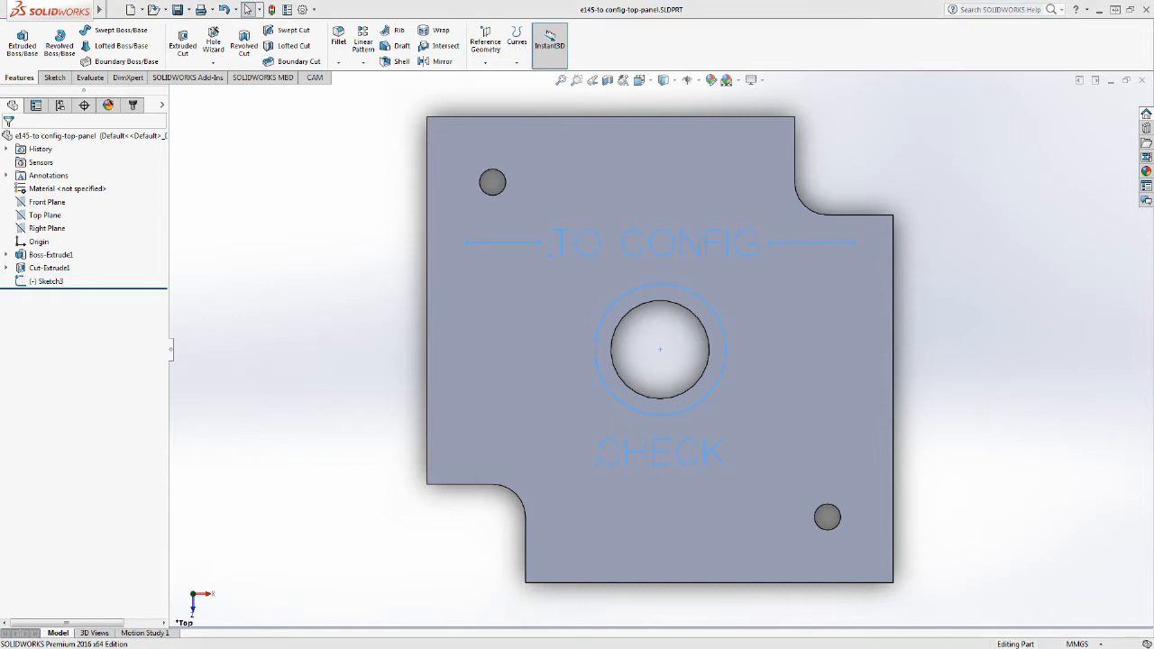
key(ctrl+Tab)
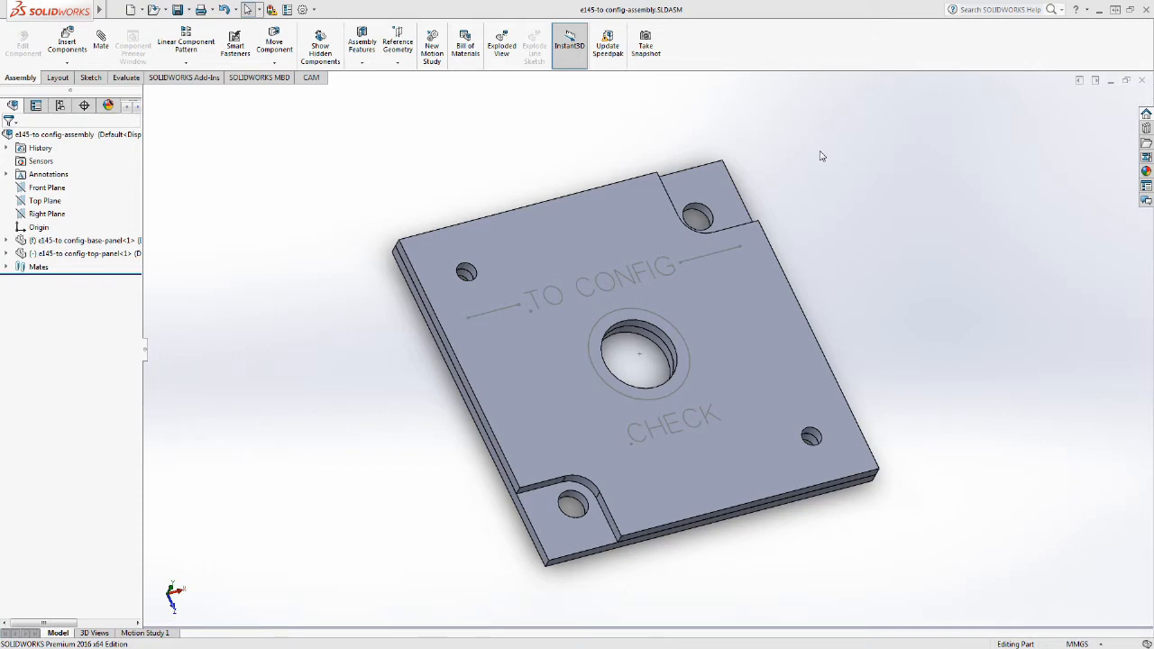
Open the top panel part from the assembly and start a new sketch on its top face.
key(ctrl+b)
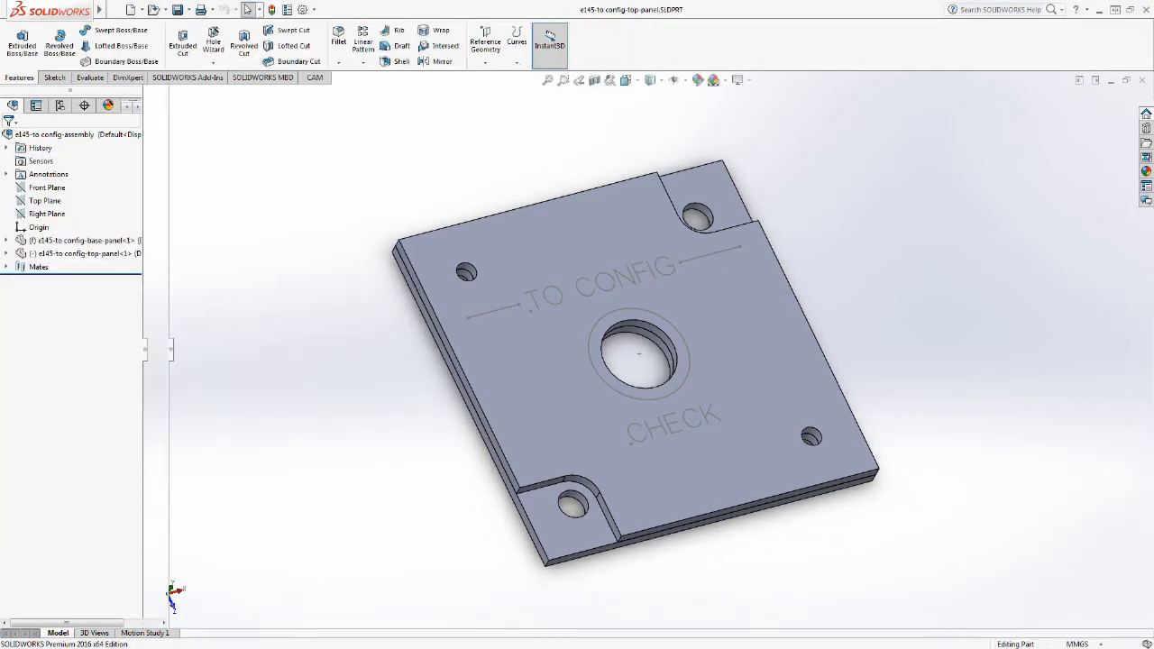
key(ctrl+5)
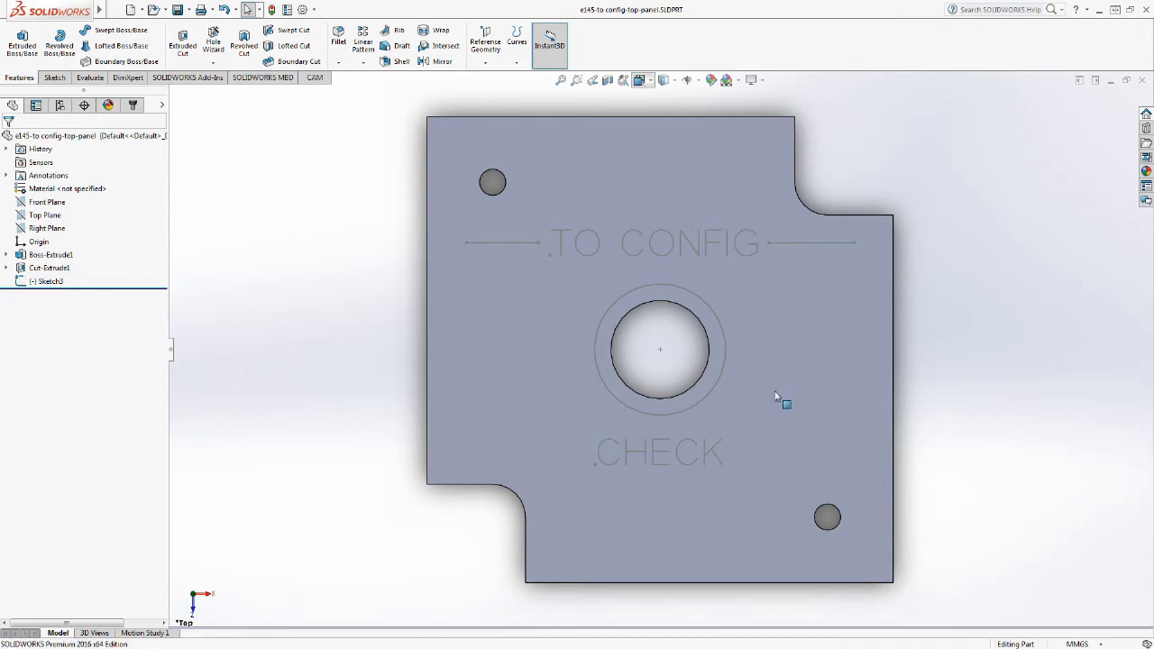
key(ctrl+7)
click(601, 252)
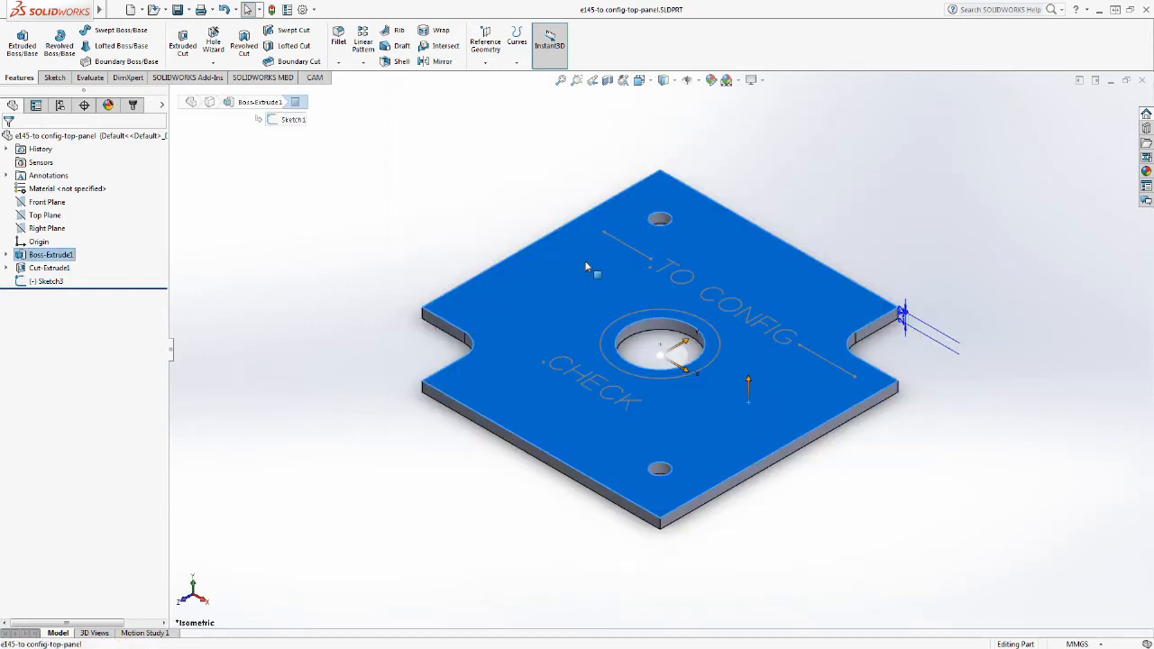
click(631, 232)
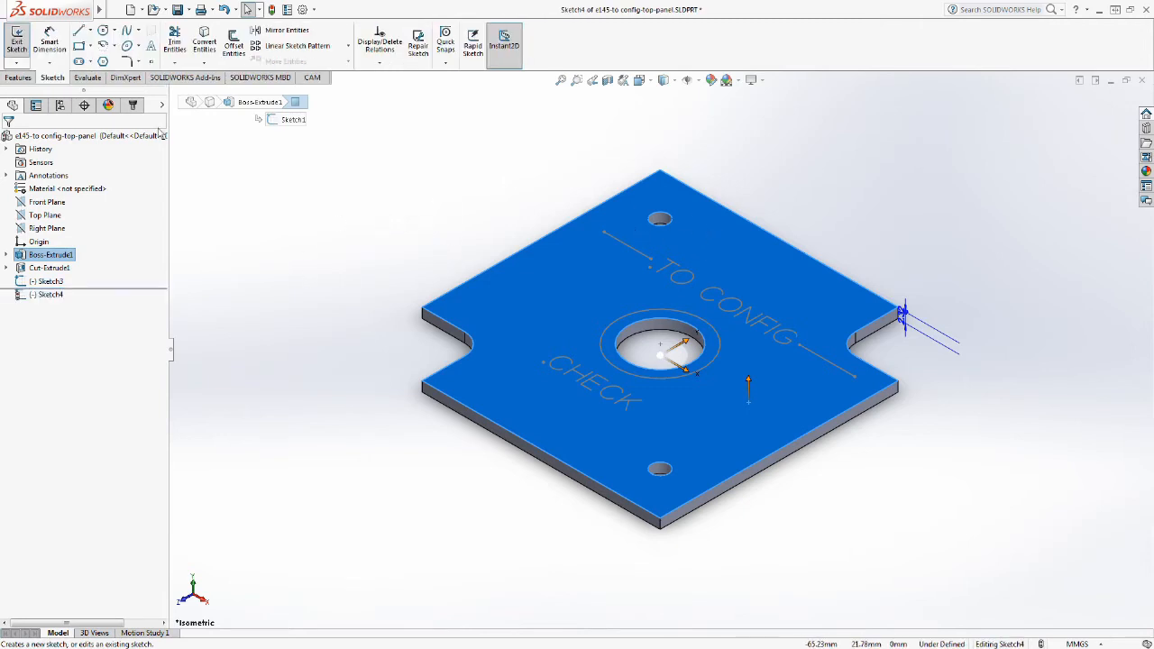
click(49, 295)
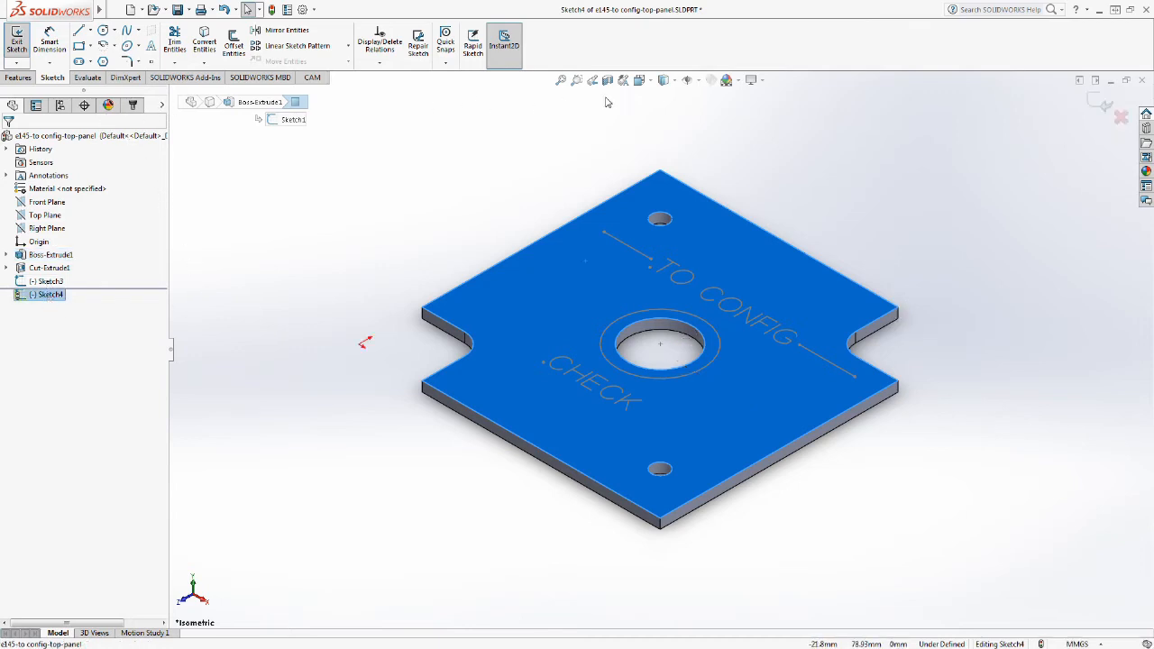
click(636, 83)
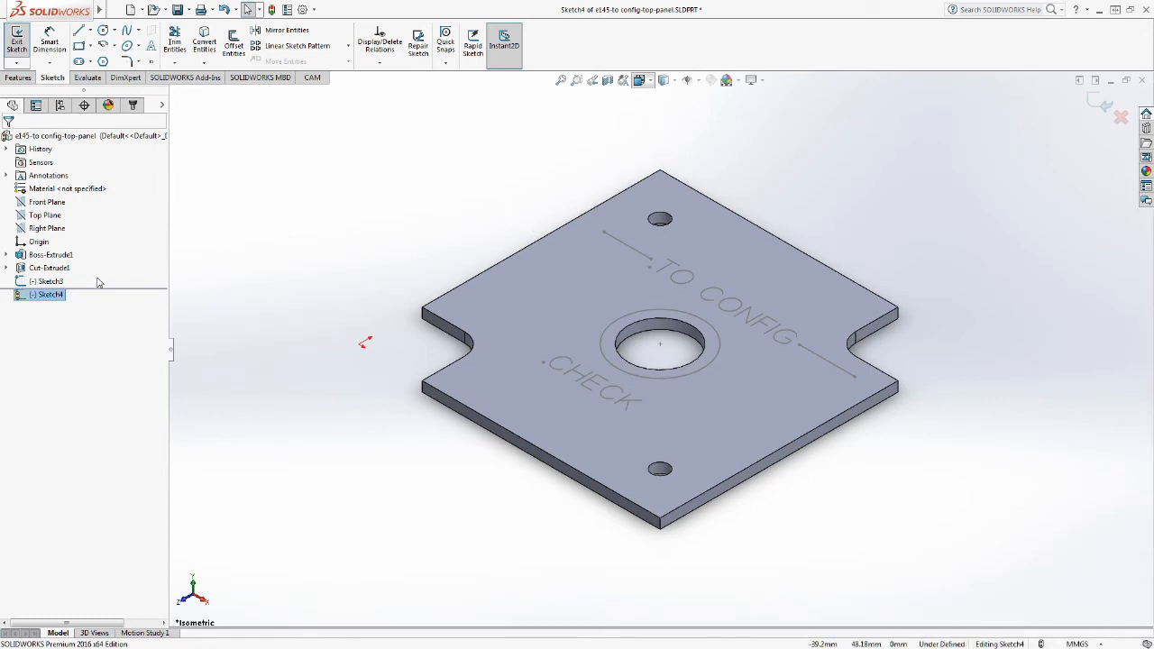
Sketch a circle of radius 3 mm concentric with the small hole near the TO CONFIG text's left end.
click(103, 31)
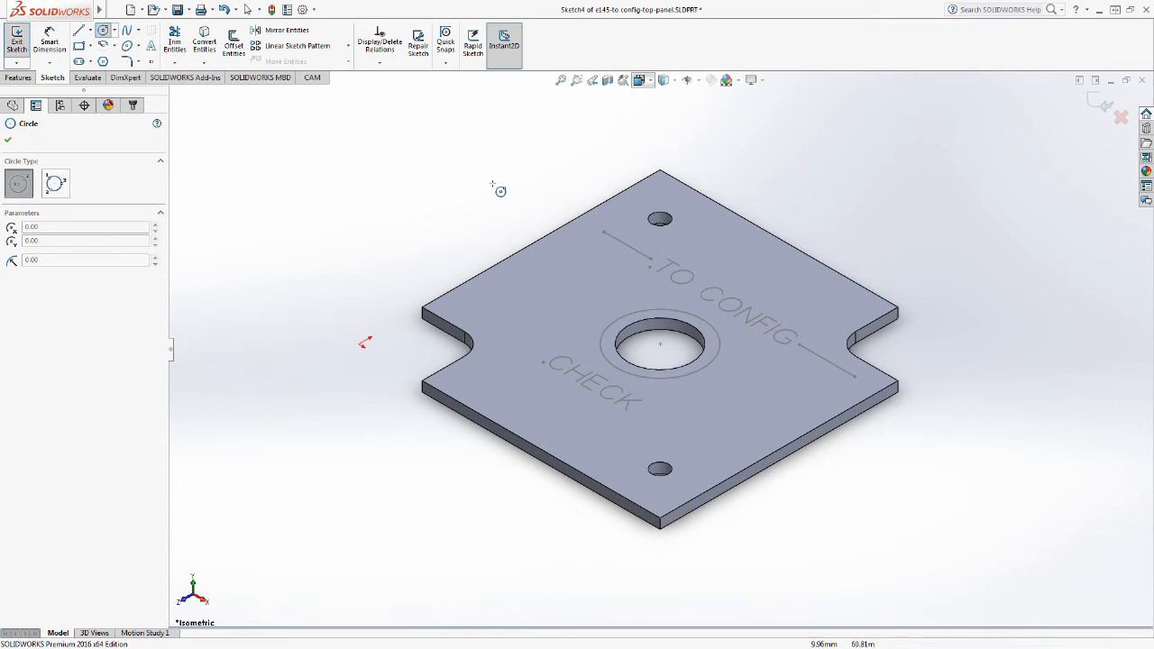
key(ctrl+5)
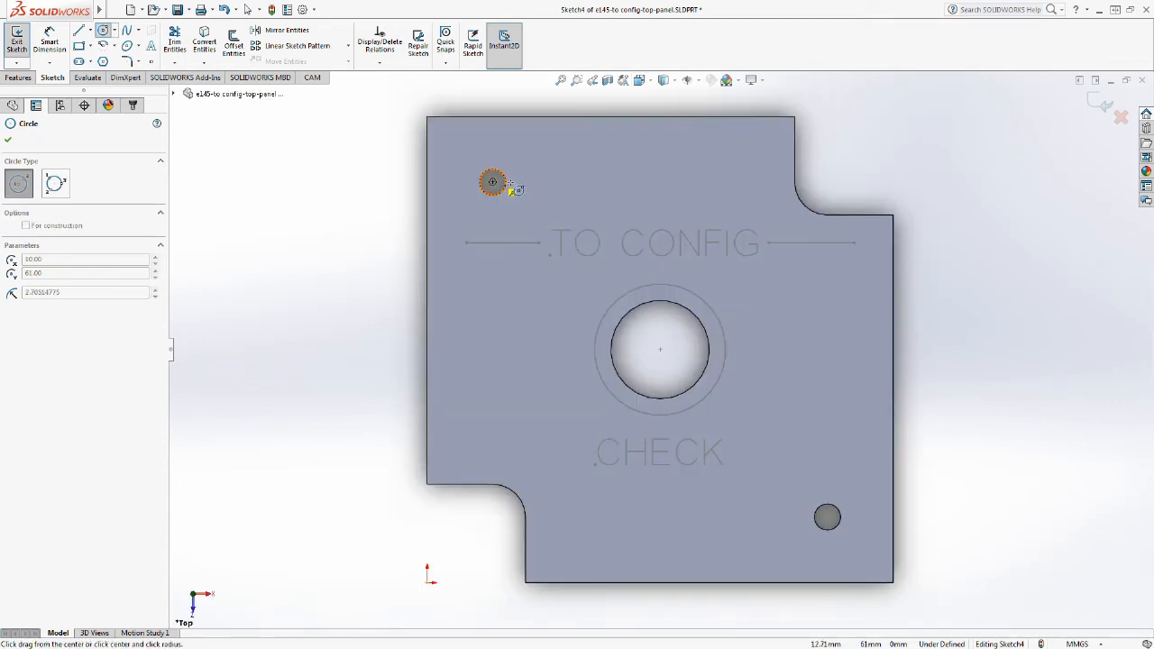
click(514, 191)
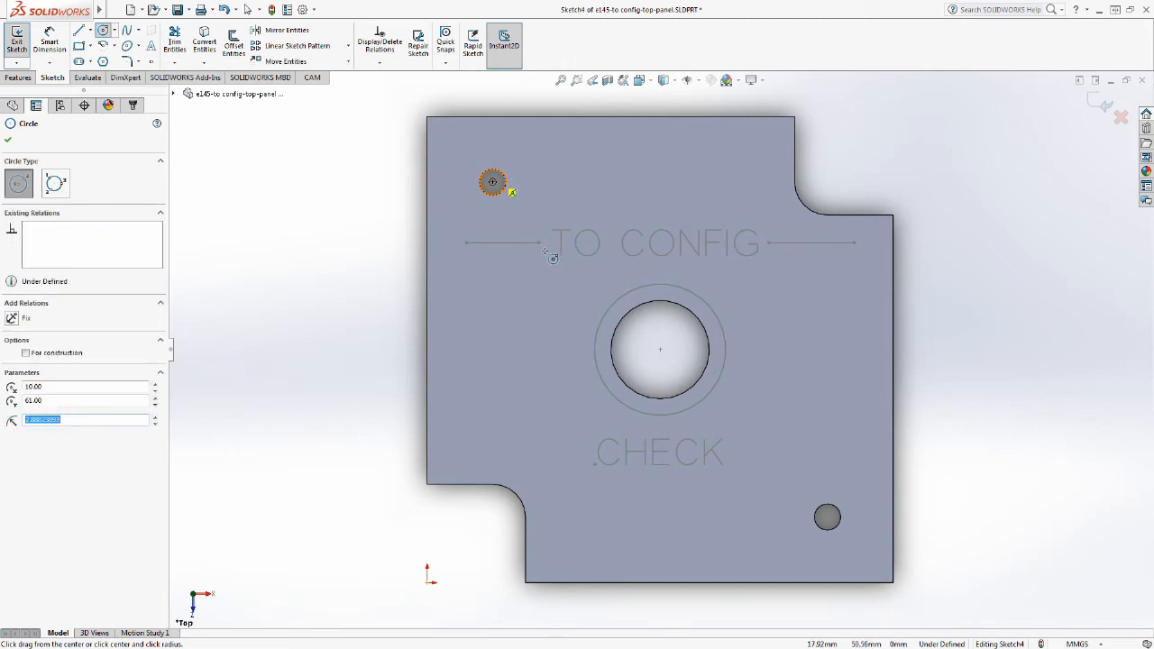
text(3)
click(8, 140)
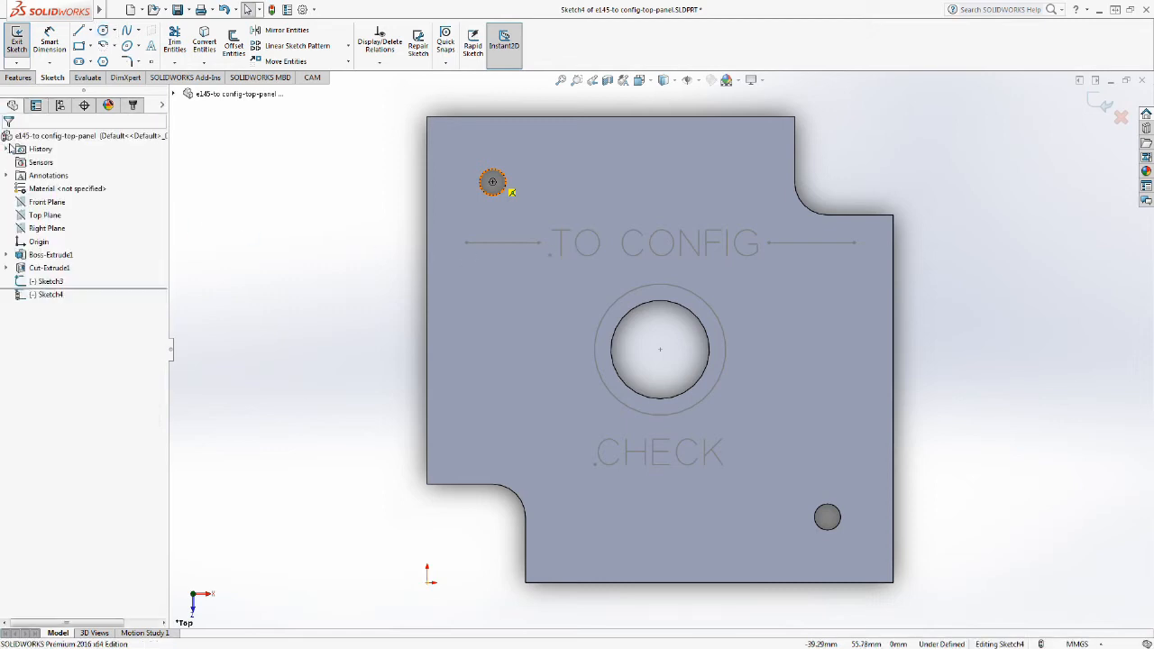
Sketch a second circle of radius 3 mm concentric with the diagonally opposite small hole and close the sketch.
click(103, 30)
click(503, 186)
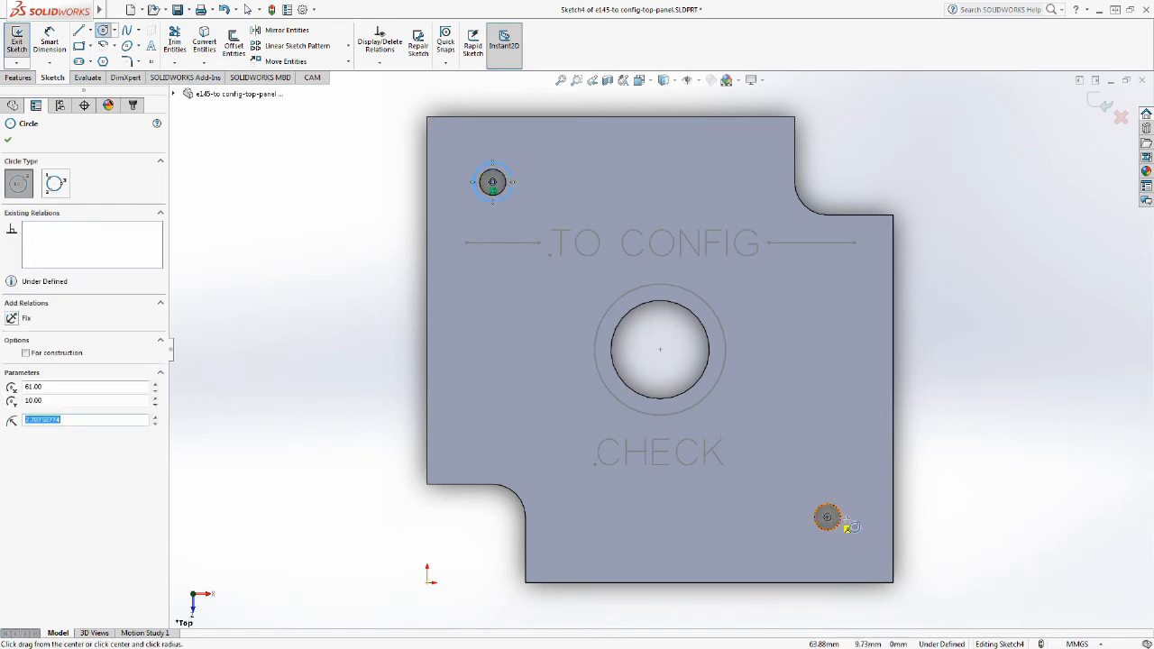
text(3.00)
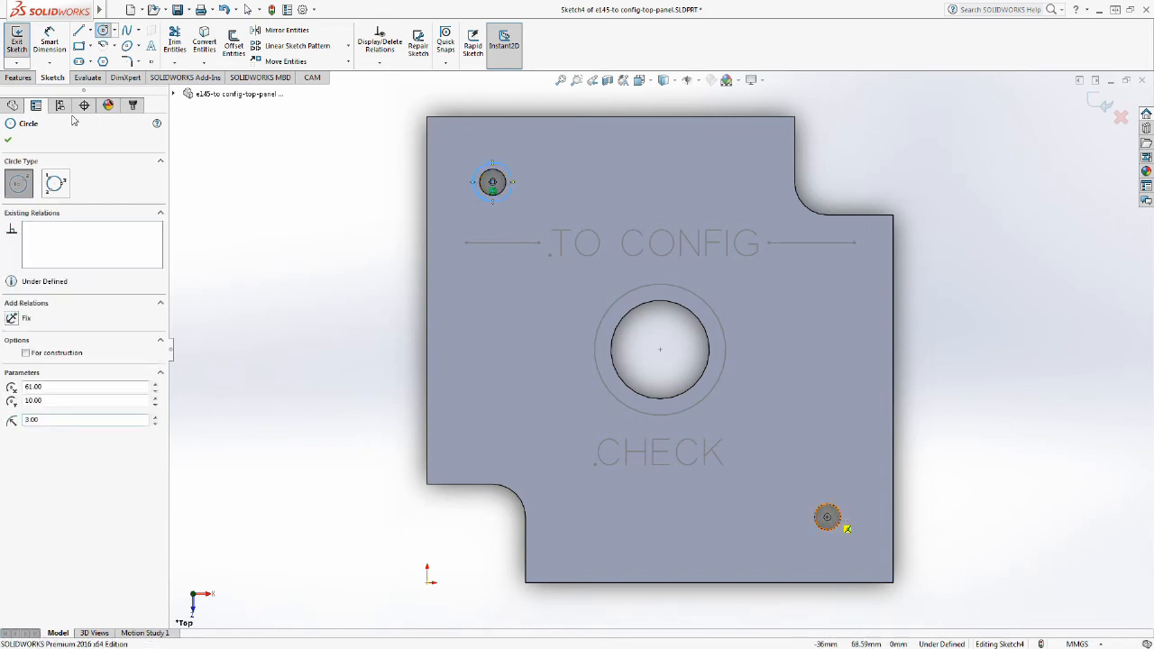
click(9, 141)
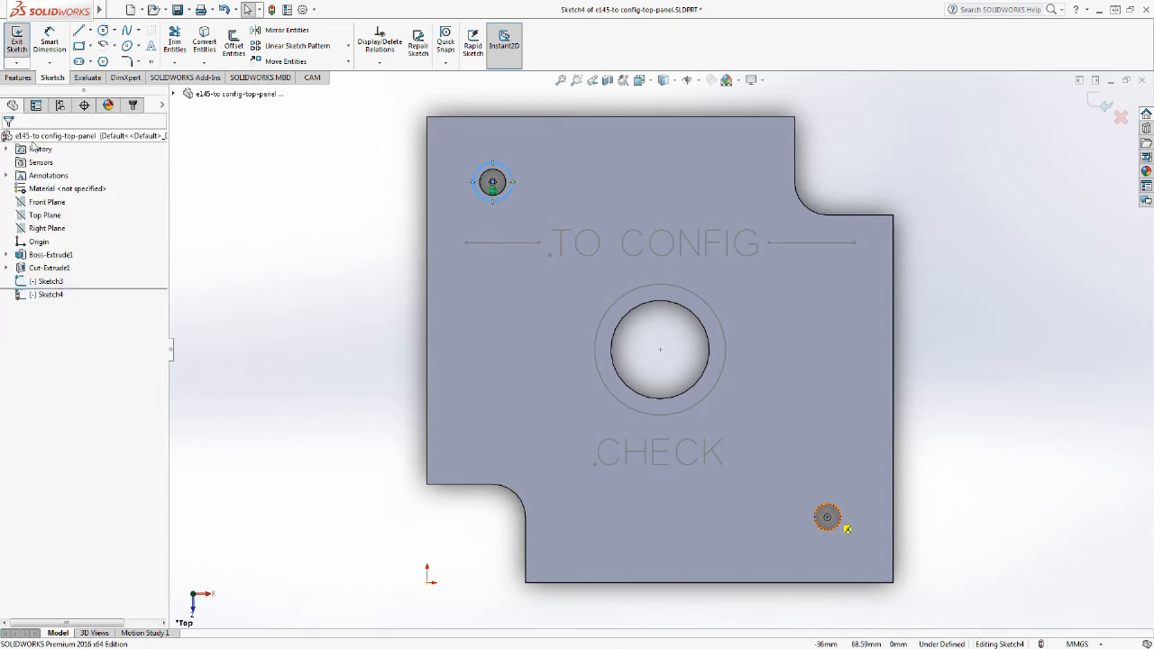
click(16, 47)
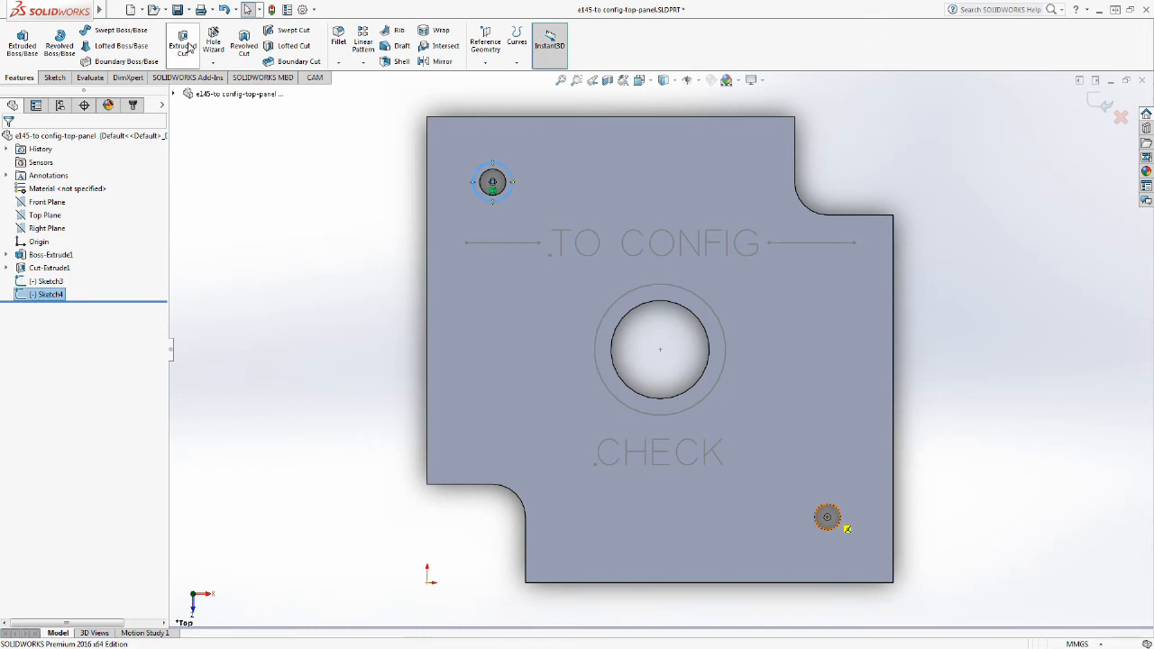
Cut-extrude the two circles to a blind depth of 1 mm to counterbore the small holes.
click(185, 45)
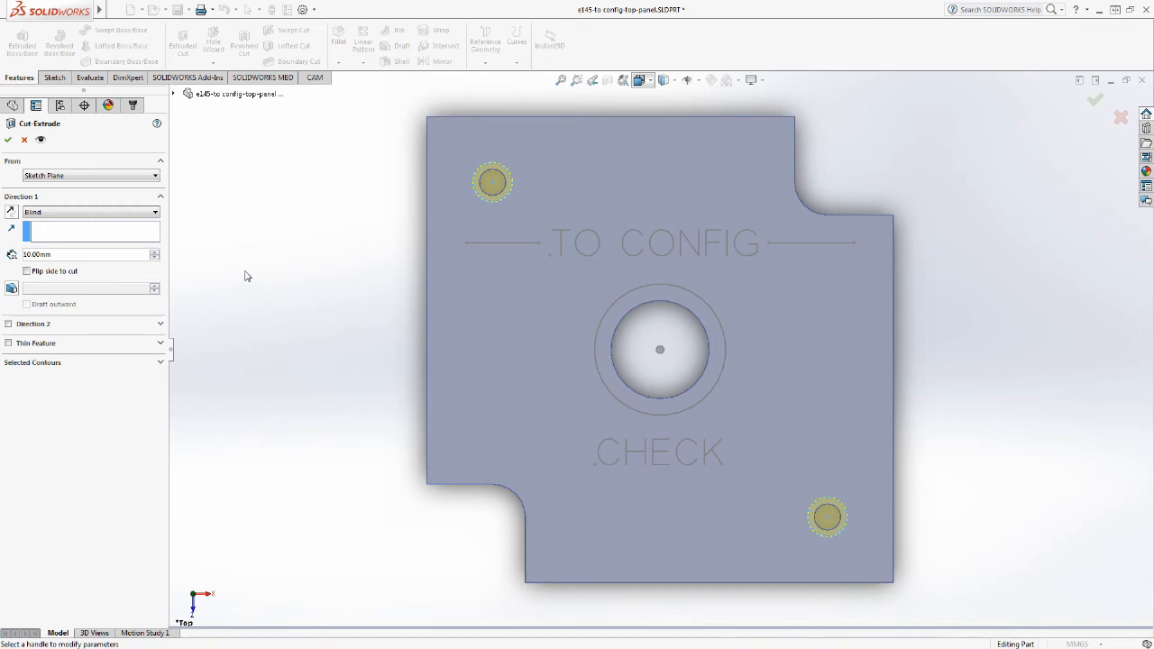
drag(74, 254, 19, 255)
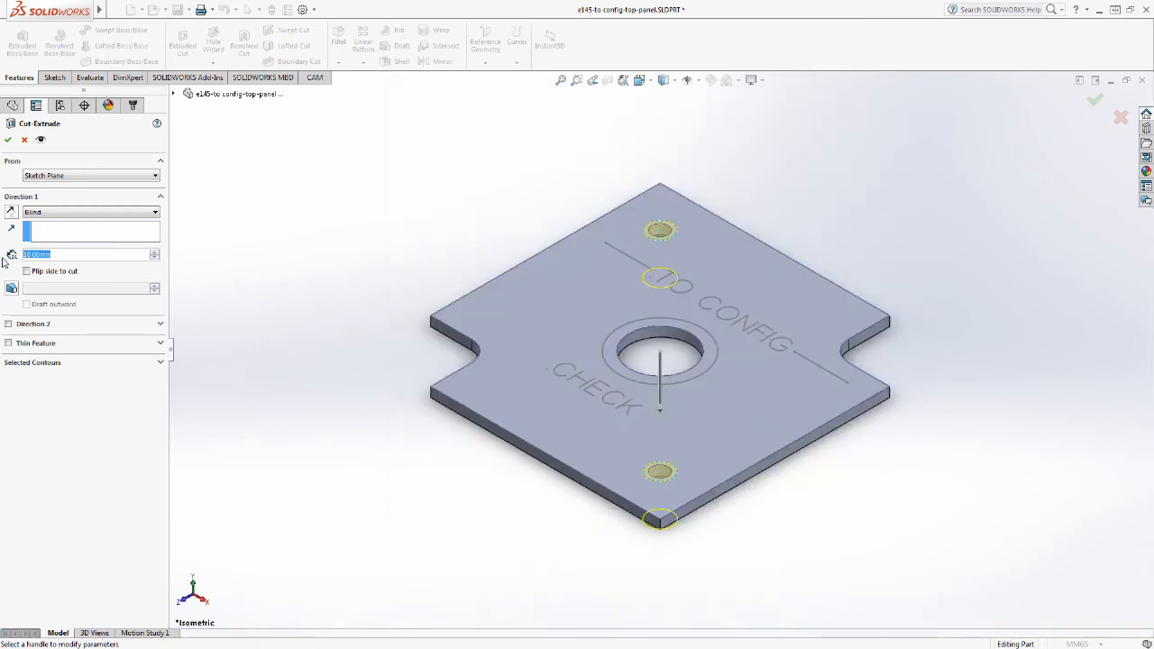
text(1)
key(Tab)
click(8, 141)
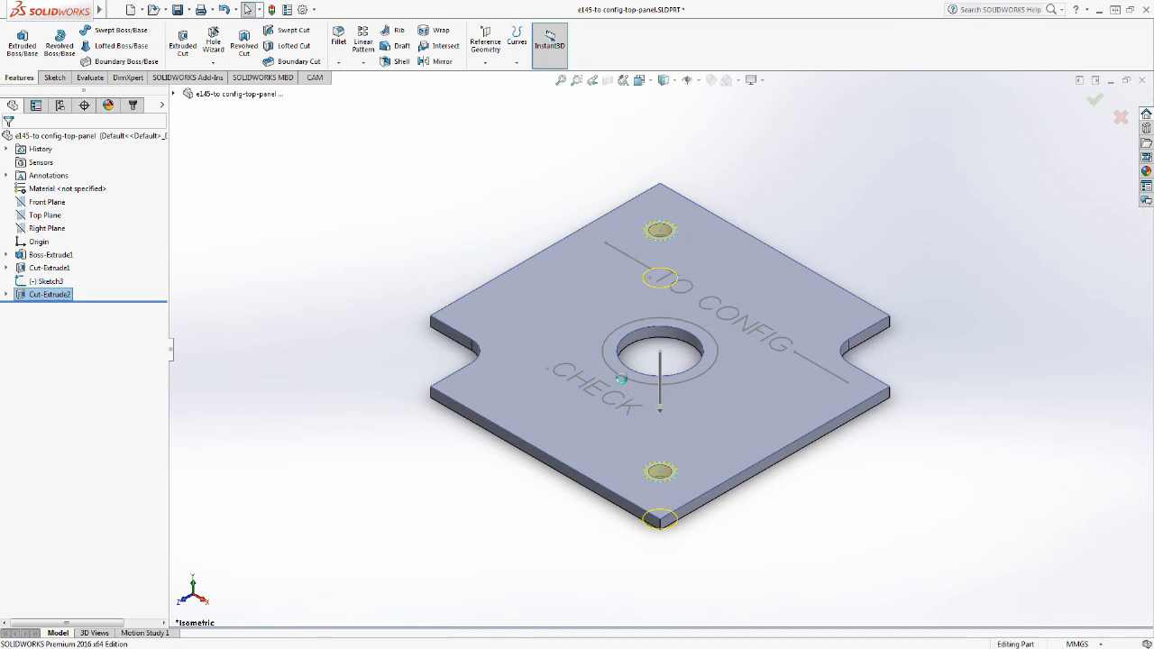
Save and close the top panel part, rebuild the assembly with the changes, and inspect the counterbored holes.
key(ctrl+s)
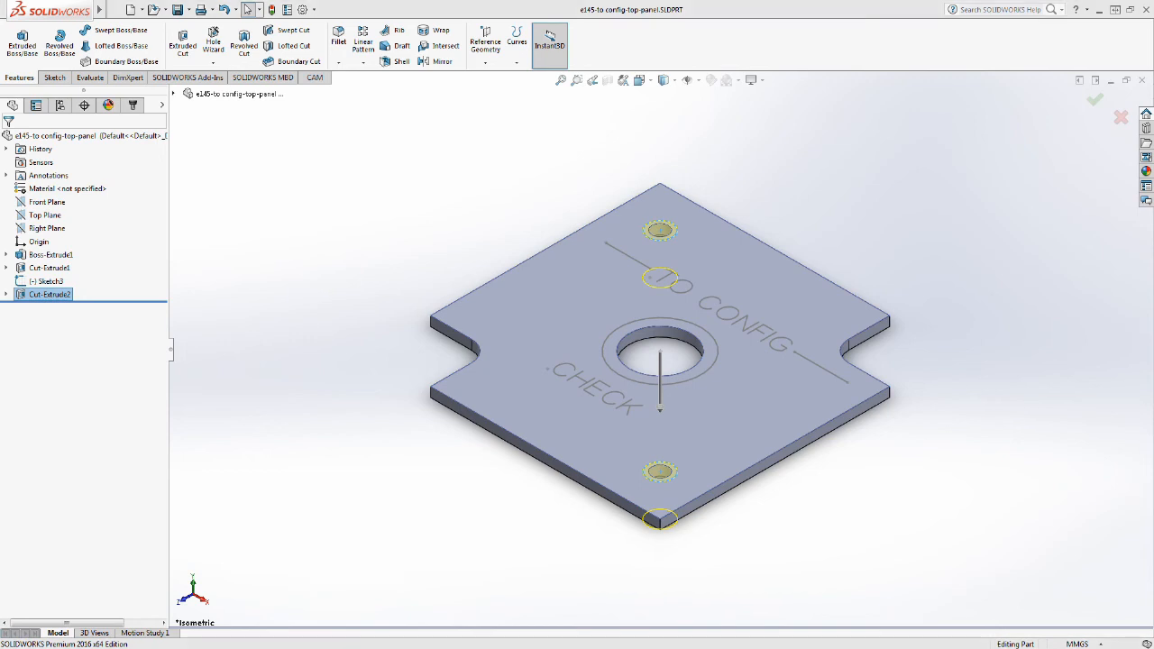
key(ctrl+w)
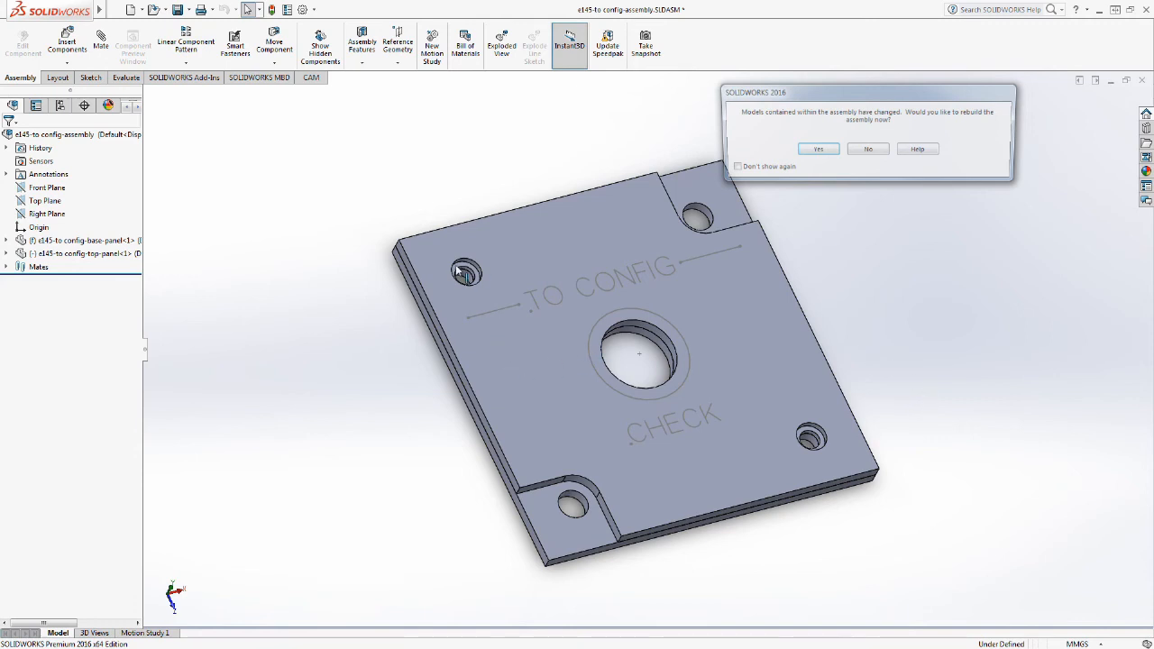
key(Return)
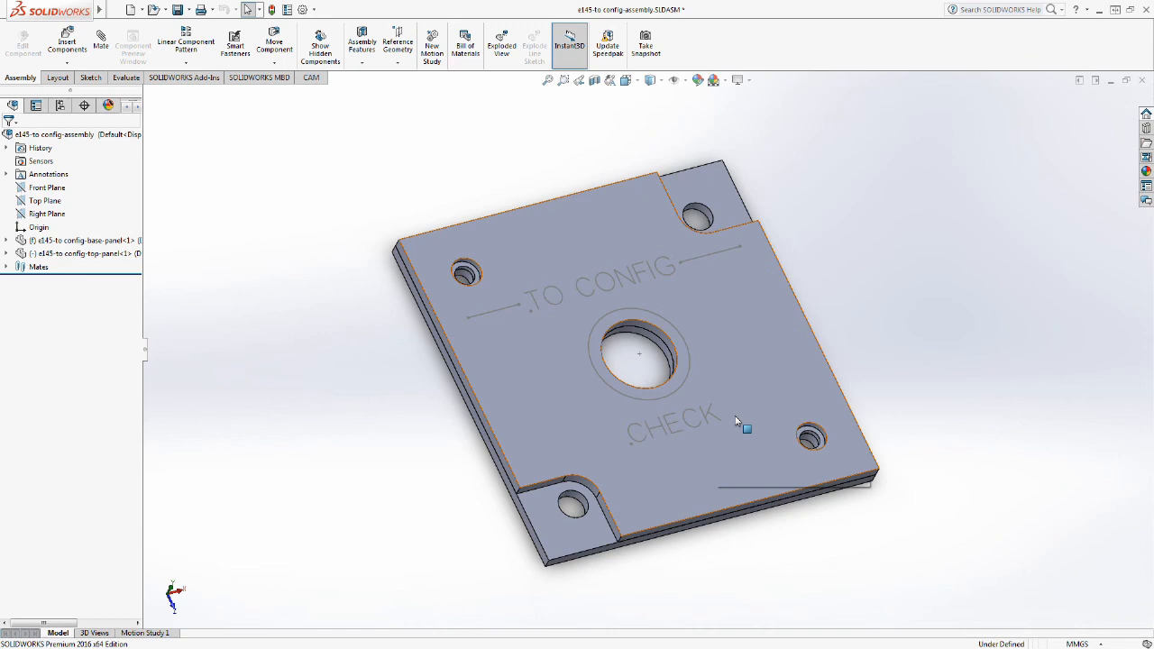
middle_drag(736, 421, 630, 446)
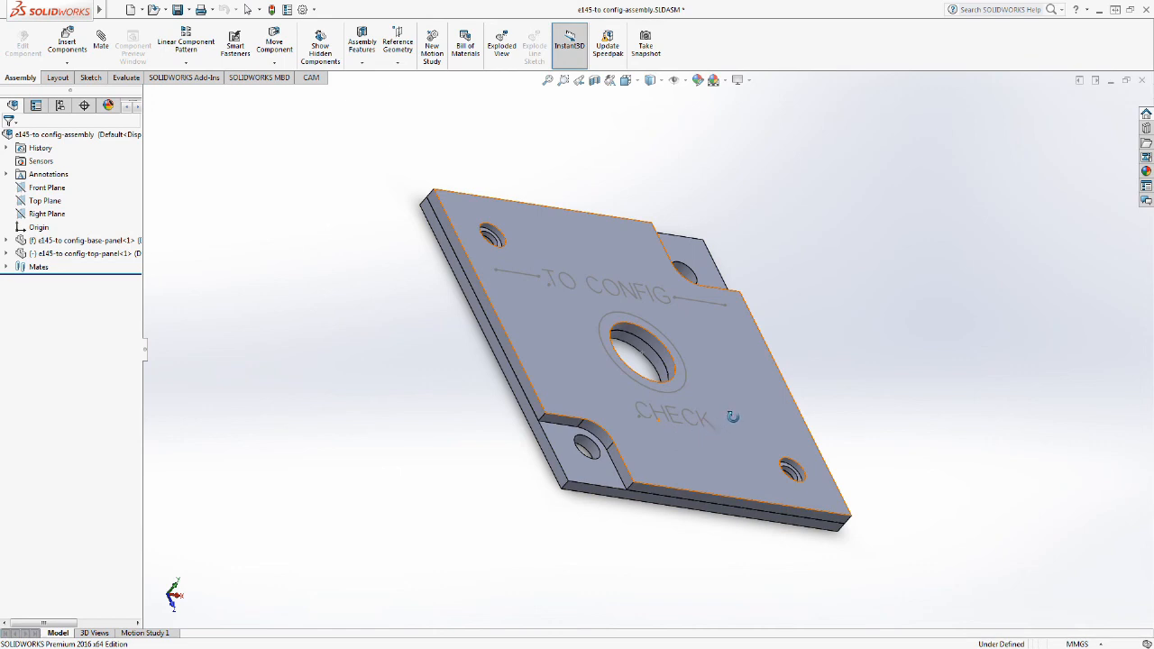
key(Escape)
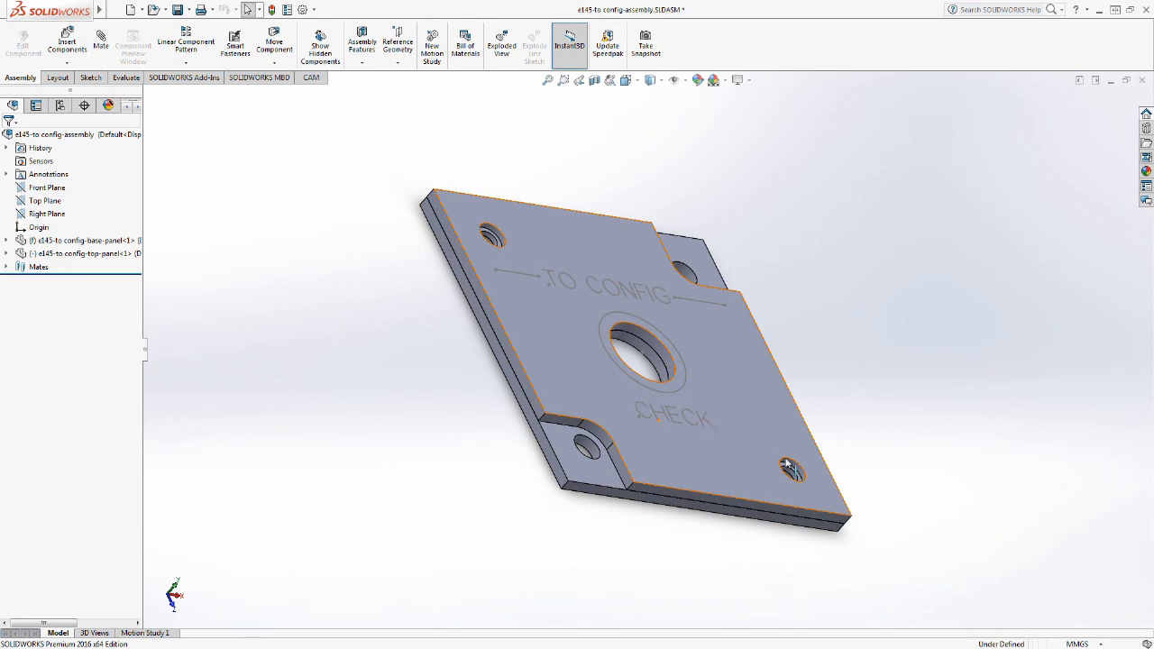